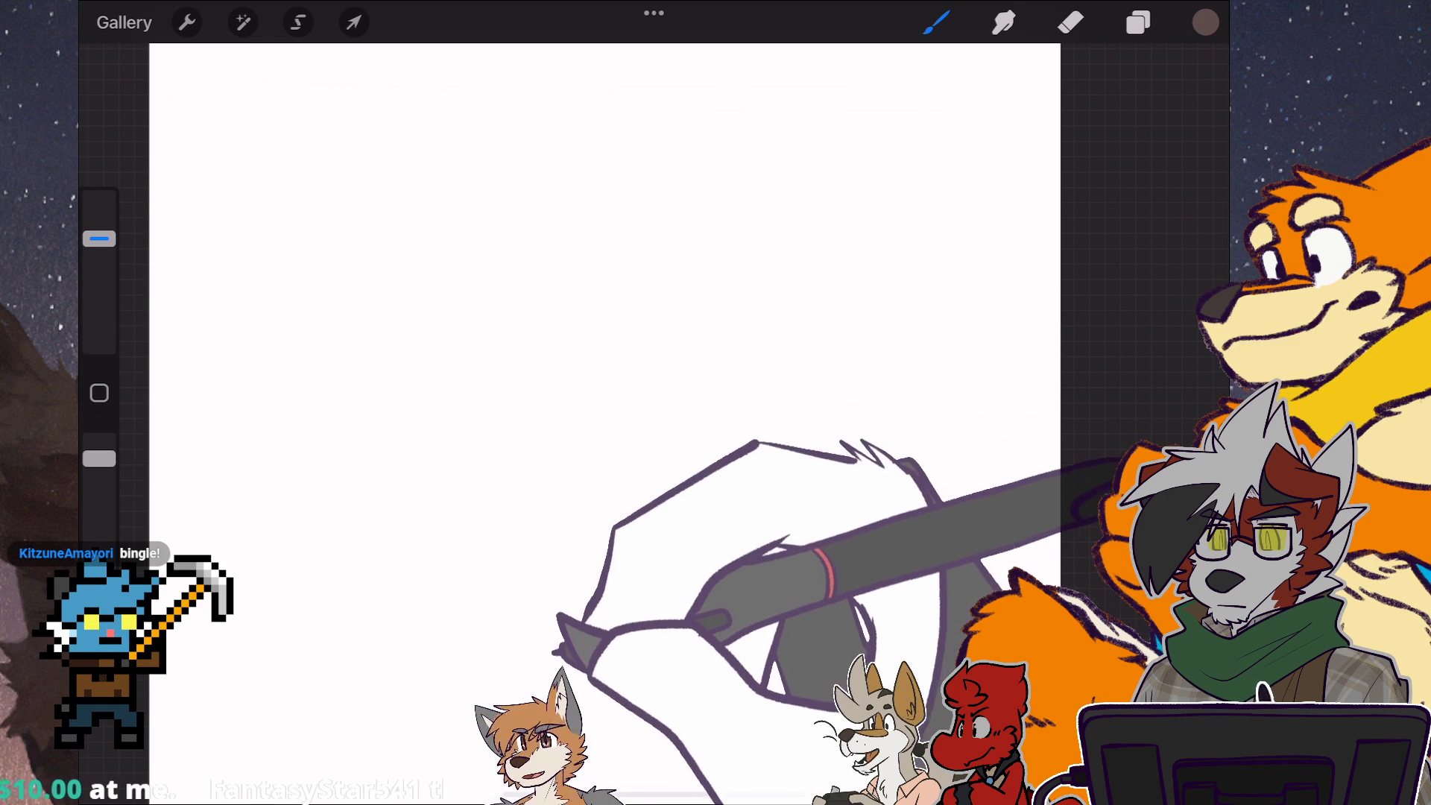
pyautogui.scroll(-5, 716, 448)
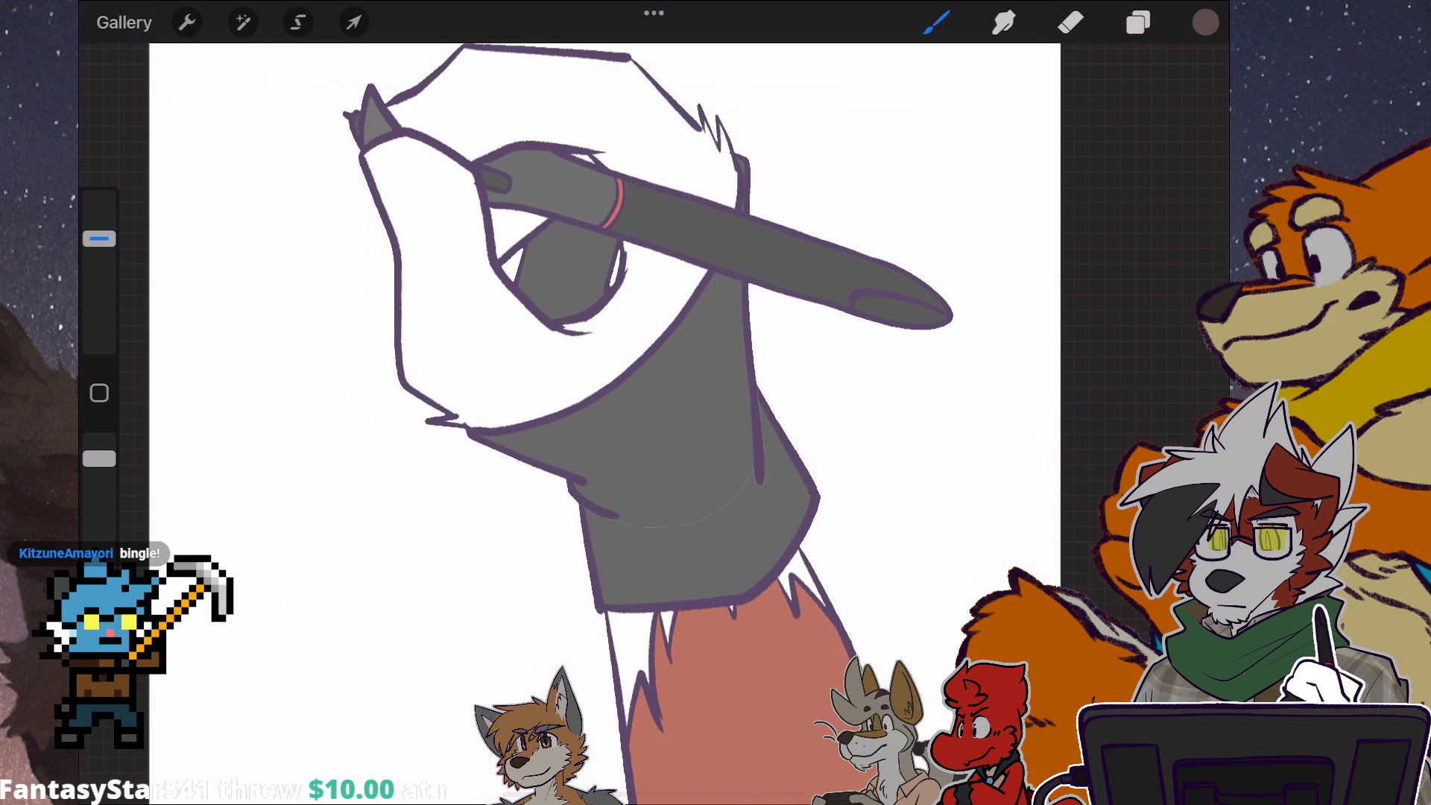
pyautogui.scroll(5, 715, 448)
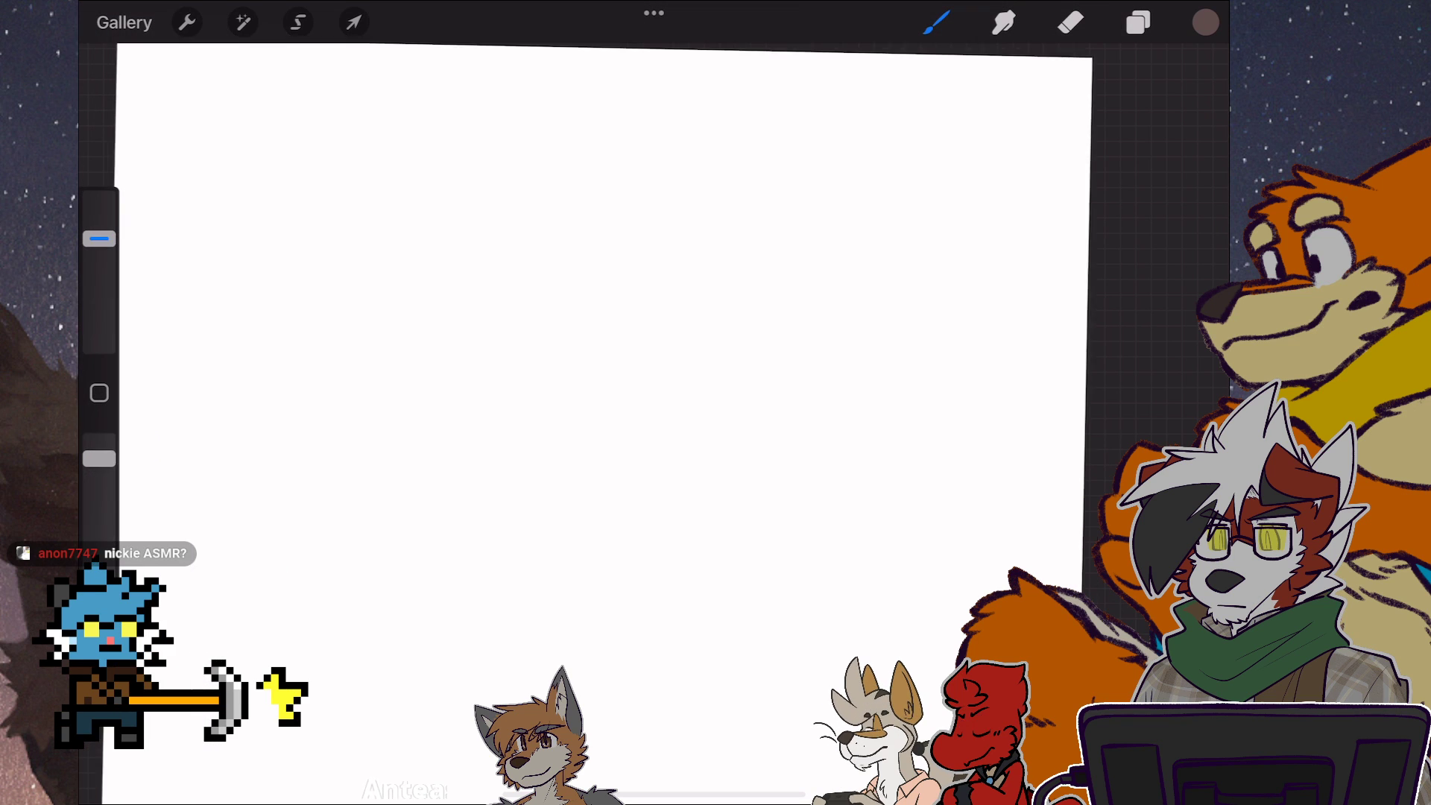
# Choose a teal blue as the sketching colour.
pyautogui.click(1206, 22)
pyautogui.click(1142, 75)
pyautogui.click(1207, 22)
# Sketch a rough circle with a vertical guideline and first strokes below, undoing a stray one.
pyautogui.moveTo(559, 206)
pyautogui.mouseDown()
pyautogui.moveTo(570, 225)
pyautogui.moveTo(553, 215)
pyautogui.mouseUp()
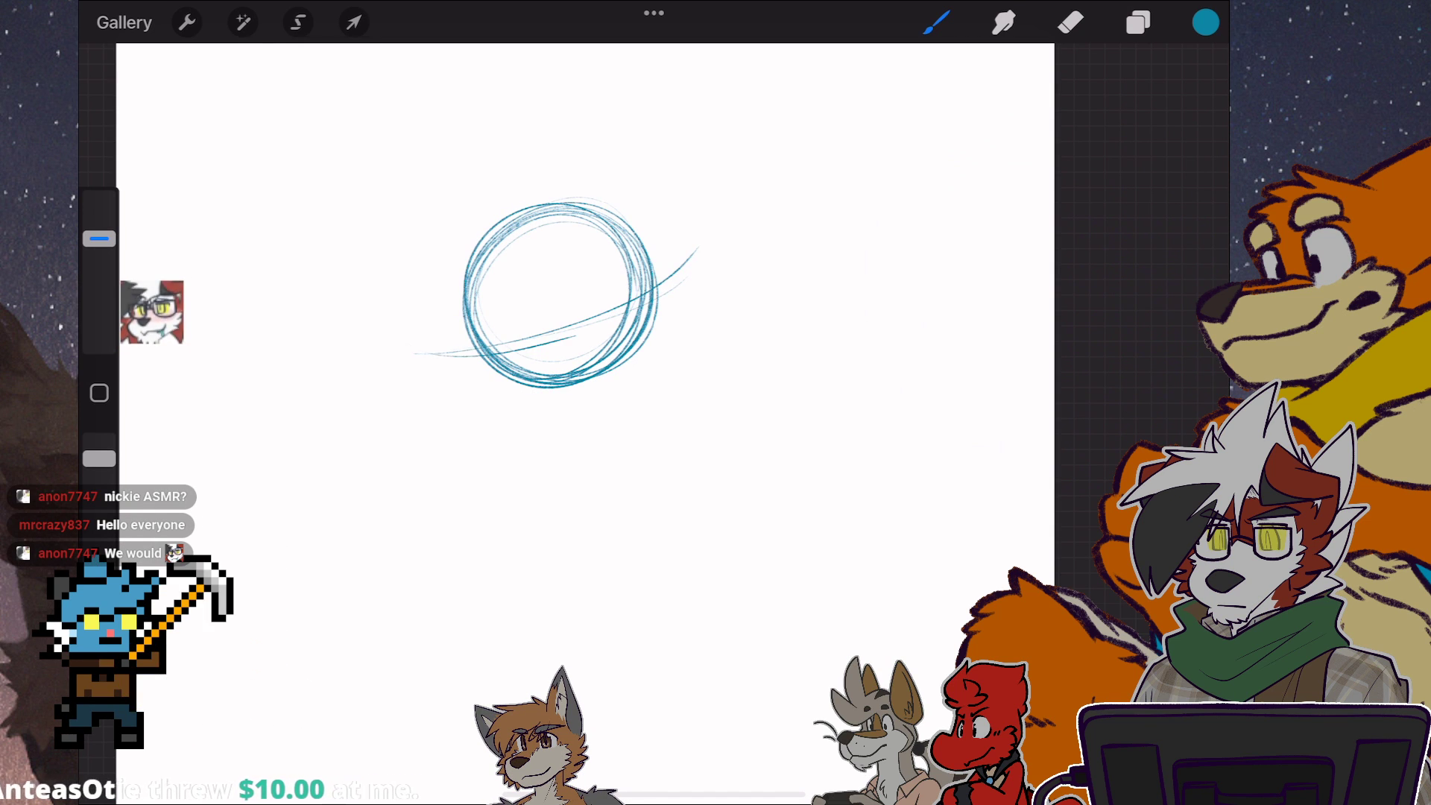
pyautogui.moveTo(564, 207); pyautogui.dragTo(597, 452)
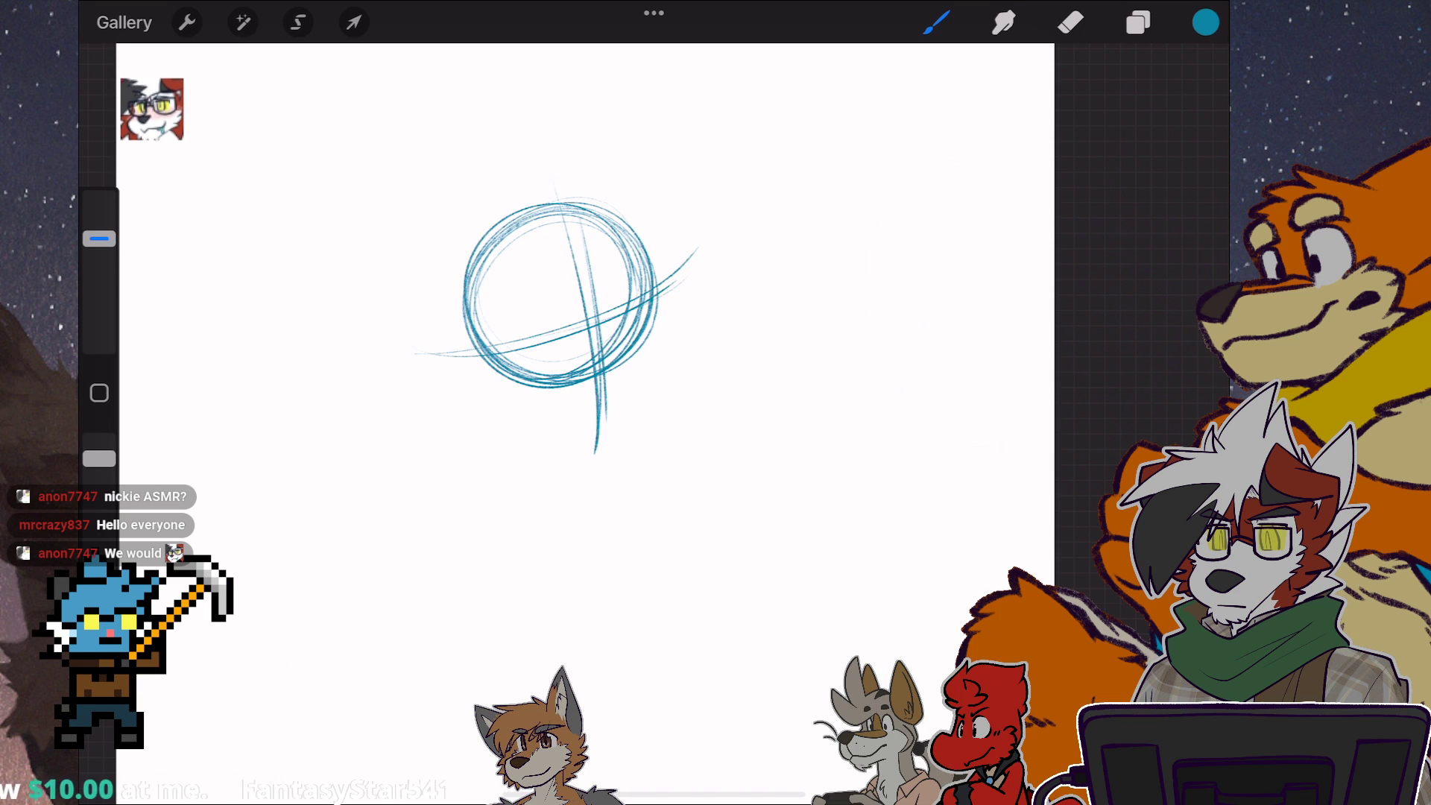
pyautogui.moveTo(505, 380); pyautogui.dragTo(431, 453)
pyautogui.moveTo(624, 362)
pyautogui.mouseDown()
pyautogui.moveTo(671, 369)
pyautogui.moveTo(644, 519)
pyautogui.mouseUp()
pyautogui.moveTo(427, 470); pyautogui.dragTo(427, 590)
pyautogui.moveTo(655, 520); pyautogui.dragTo(694, 587)
pyautogui.hotkey('ctrl', 'z')
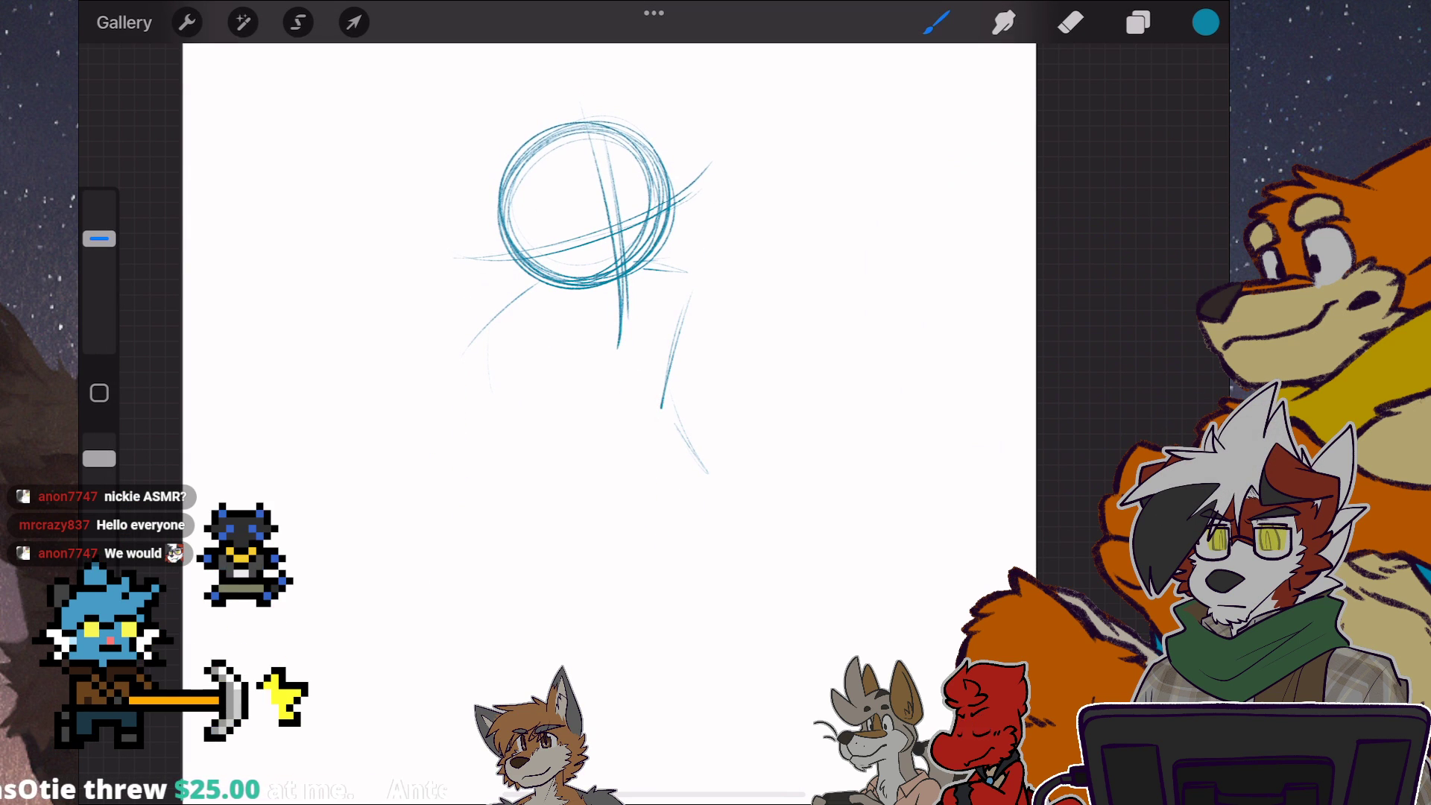
# Draw the rounded left, right and bottom outline below the circle, with a narrower right curve.
pyautogui.moveTo(646, 266)
pyautogui.mouseDown()
pyautogui.moveTo(702, 275)
pyautogui.moveTo(684, 412)
pyautogui.mouseUp()
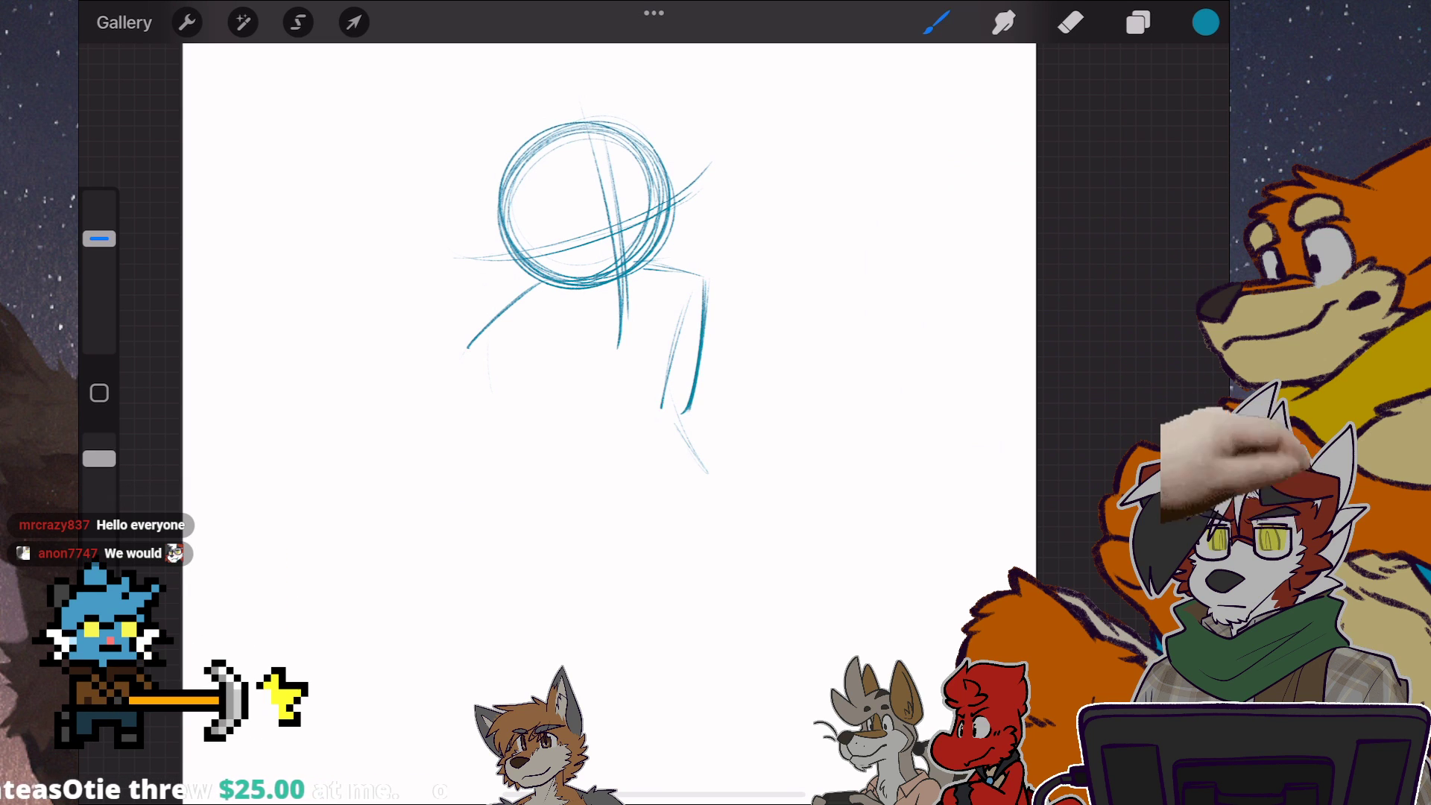
pyautogui.moveTo(703, 326); pyautogui.dragTo(678, 437)
pyautogui.moveTo(688, 404); pyautogui.dragTo(711, 472)
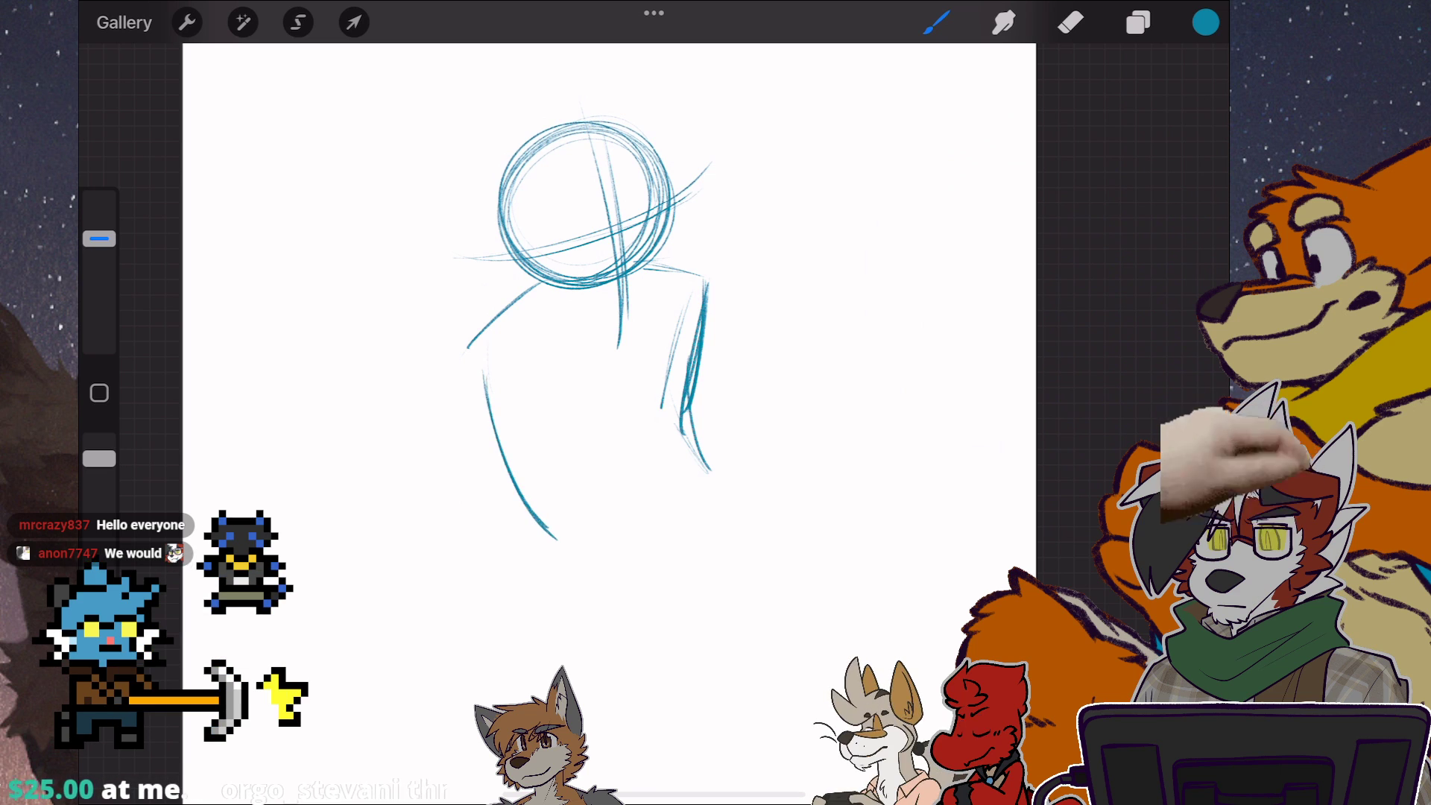
pyautogui.moveTo(483, 369); pyautogui.dragTo(600, 559)
pyautogui.moveTo(478, 376); pyautogui.dragTo(498, 471)
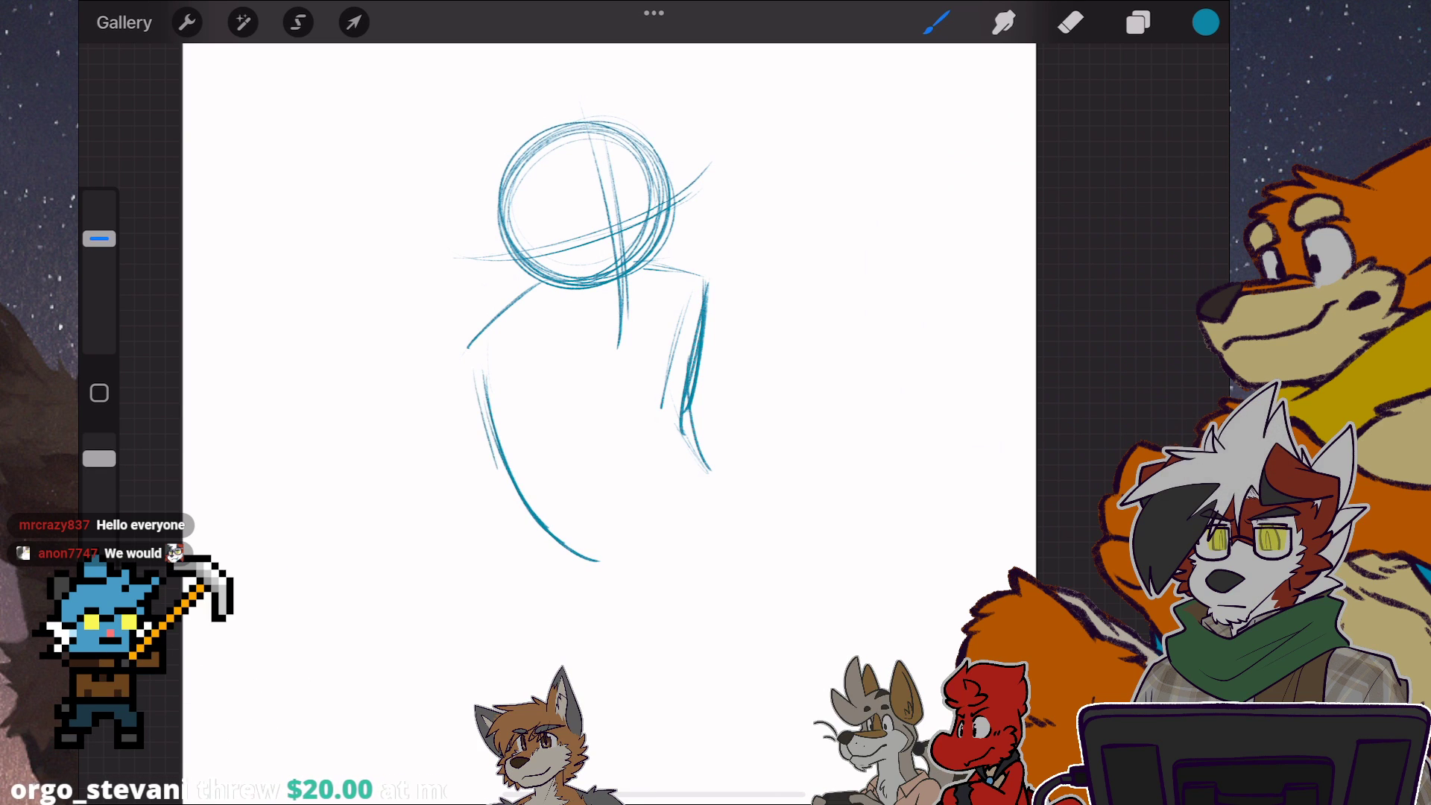
pyautogui.moveTo(566, 550); pyautogui.dragTo(630, 548)
pyautogui.moveTo(698, 481); pyautogui.dragTo(675, 524)
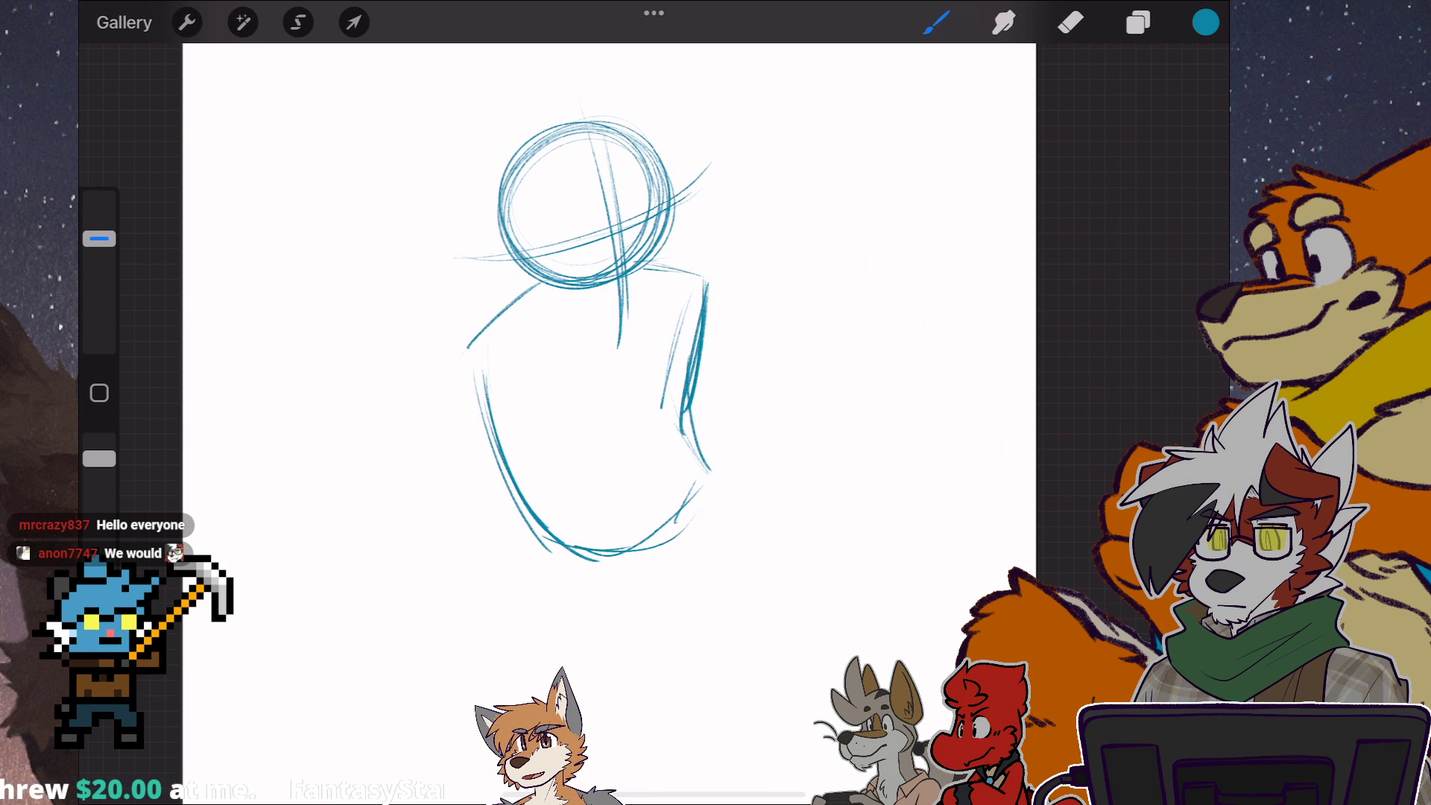
pyautogui.moveTo(714, 477); pyautogui.dragTo(697, 526)
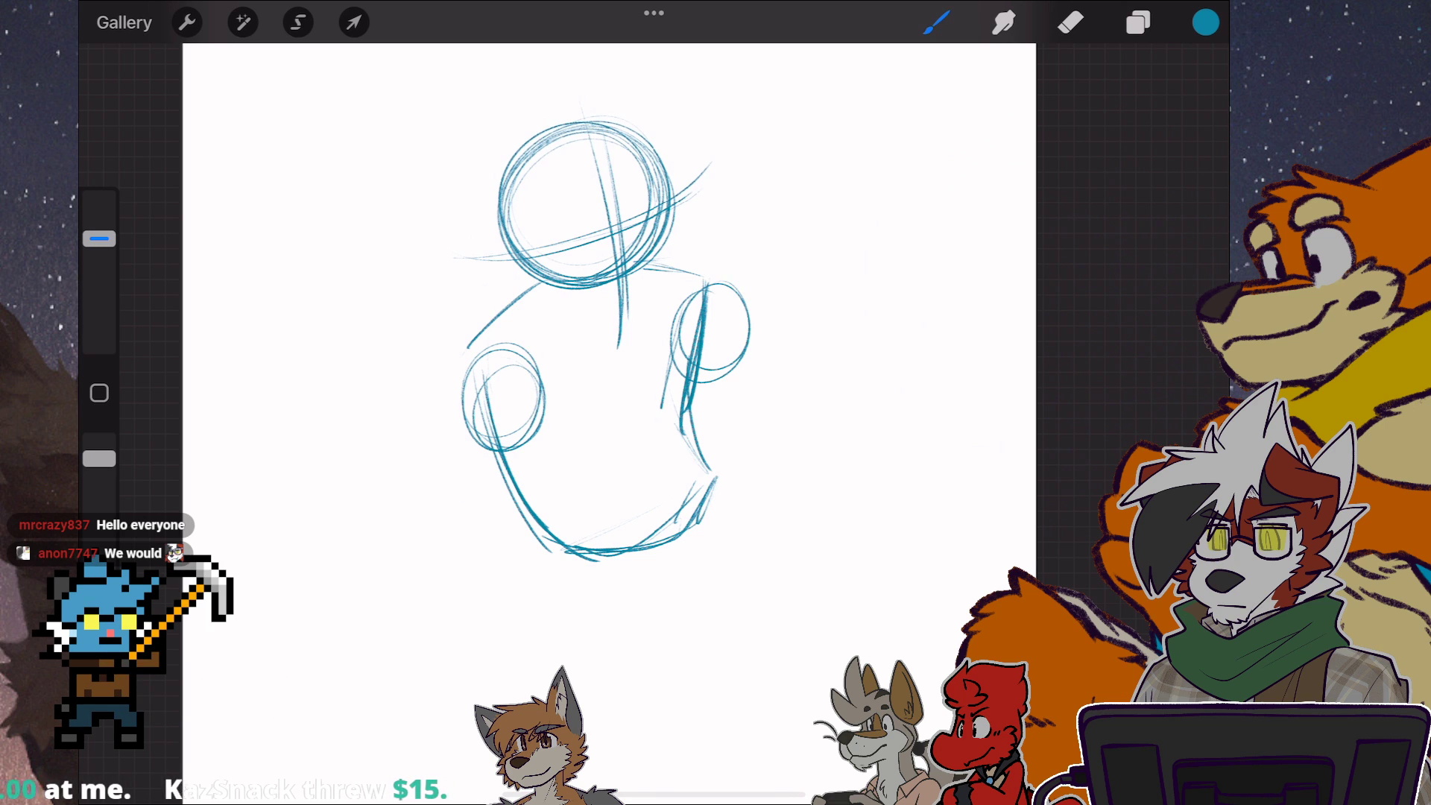
pyautogui.hotkey('ctrl', 'z')
pyautogui.moveTo(707, 289); pyautogui.dragTo(705, 365)
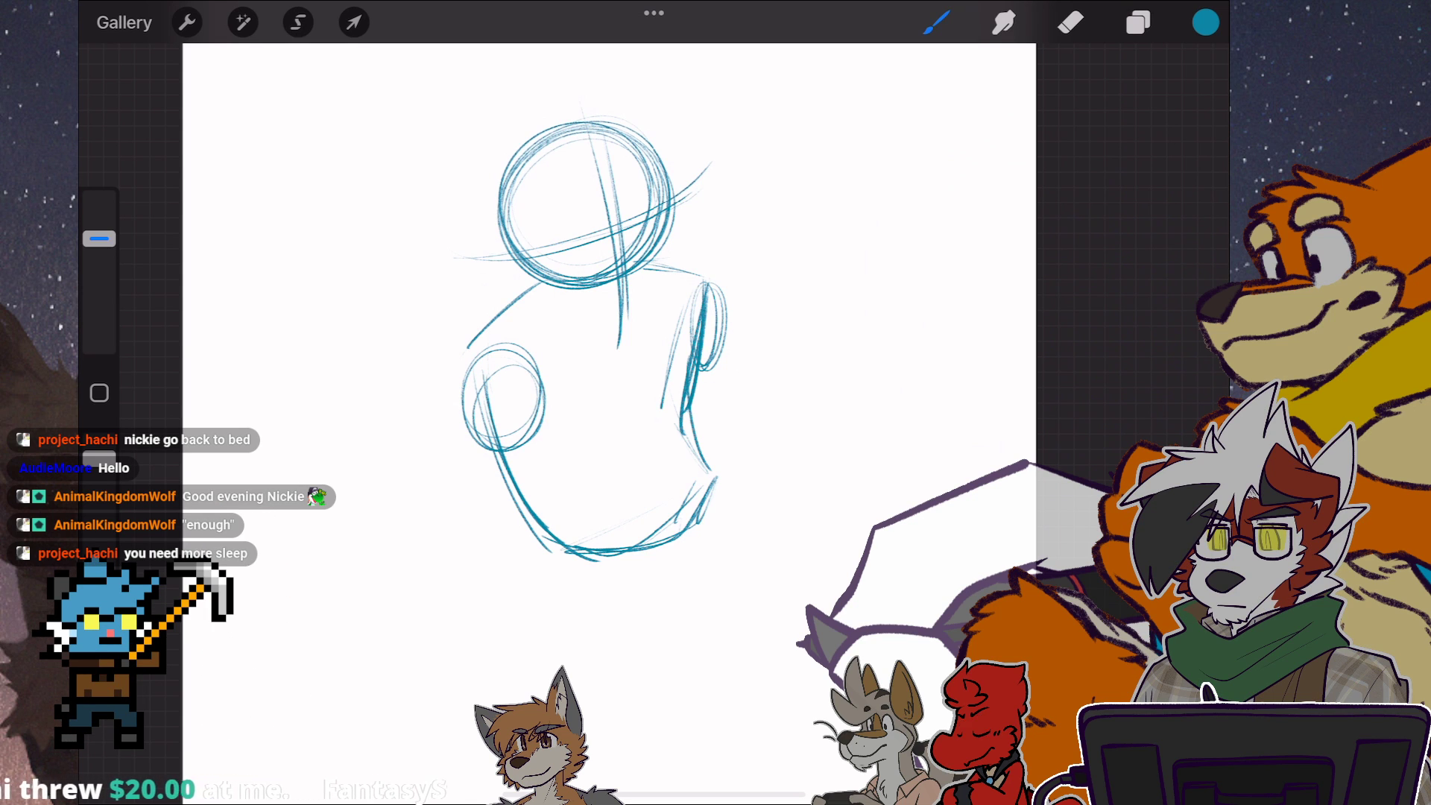
pyautogui.scroll(3, 610, 302)
pyautogui.scroll(3, 609, 303)
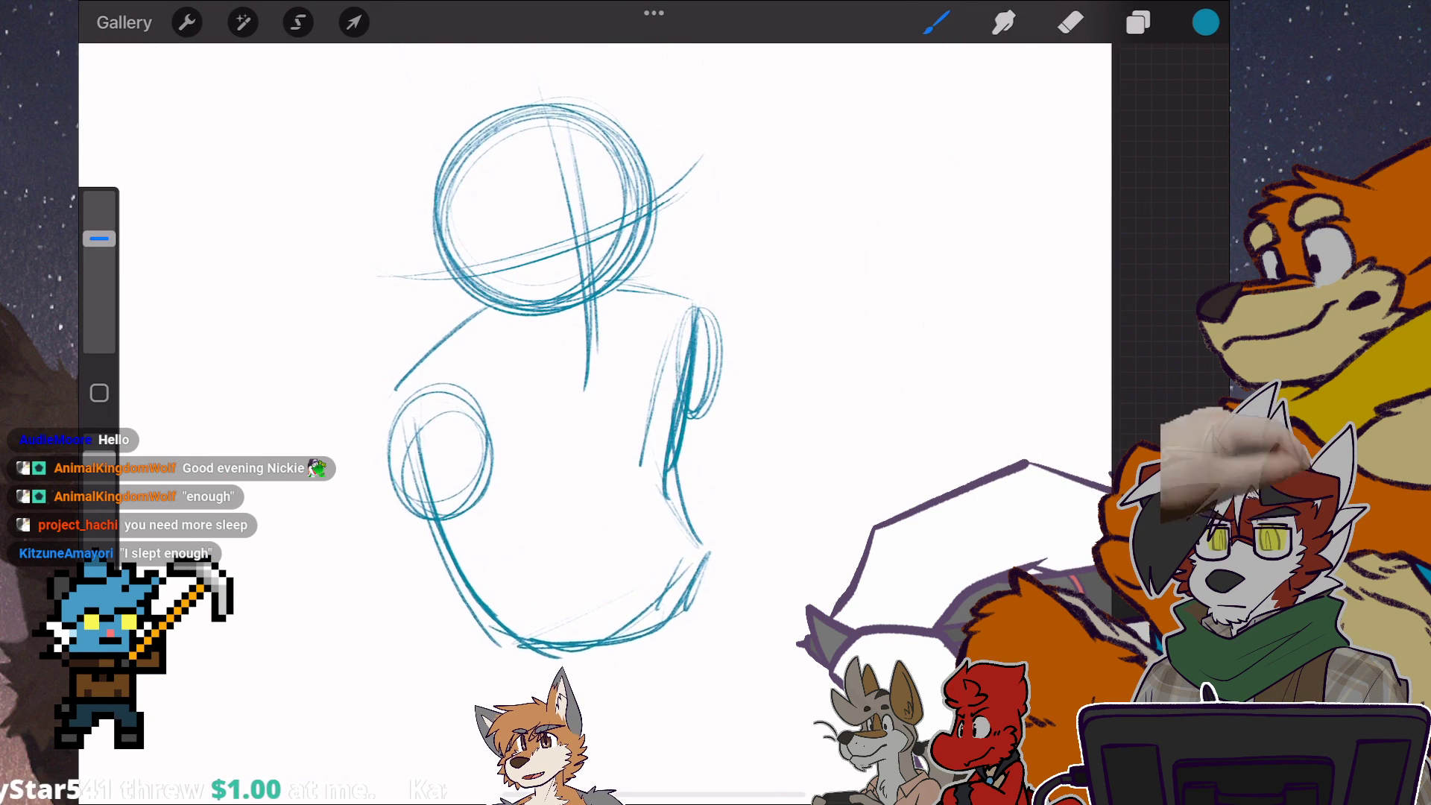
pyautogui.scroll(2, 503, 369)
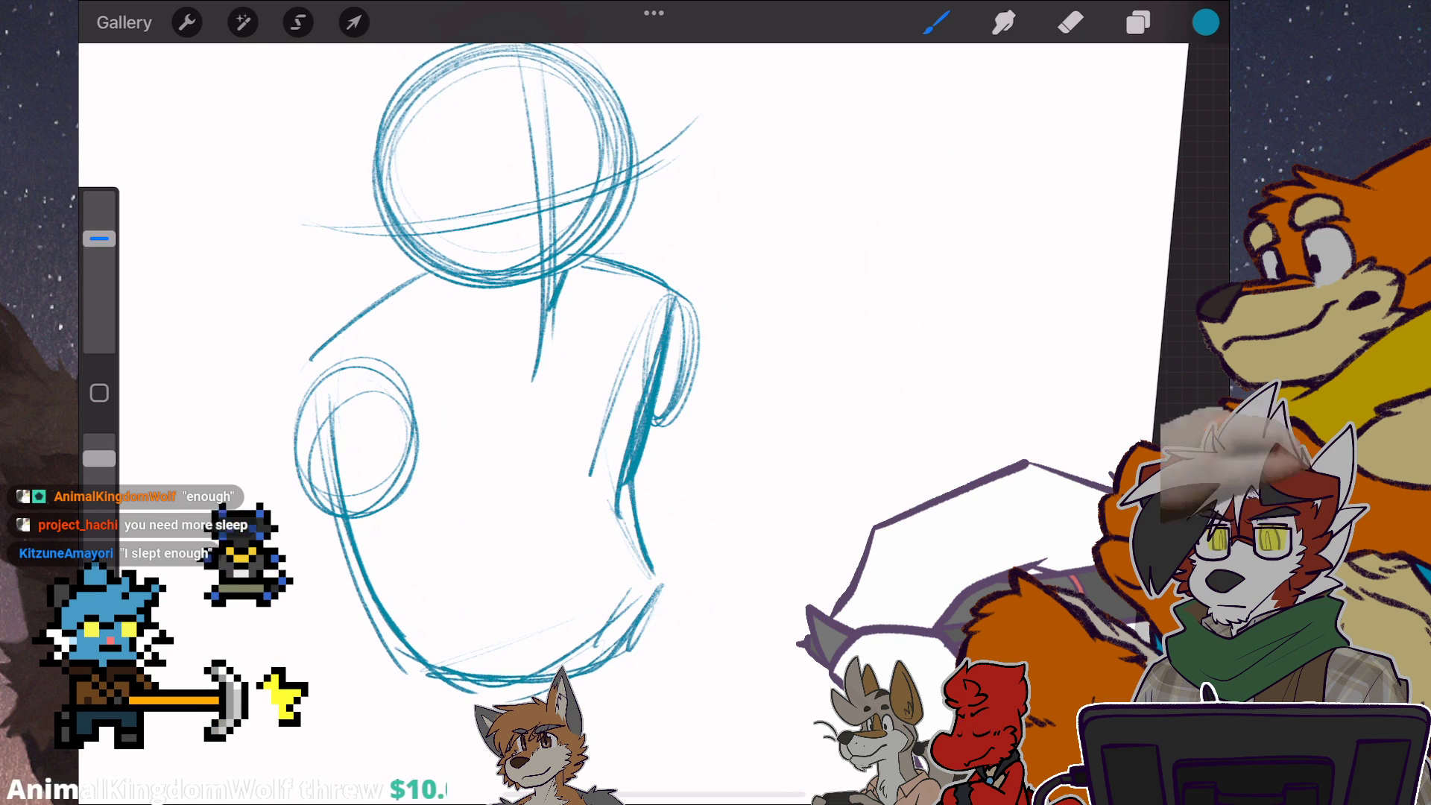
# Reinforce the upper-left outline, then add a diagonal guide and a vertical centre line inside the shape.
pyautogui.moveTo(325, 350); pyautogui.dragTo(409, 288)
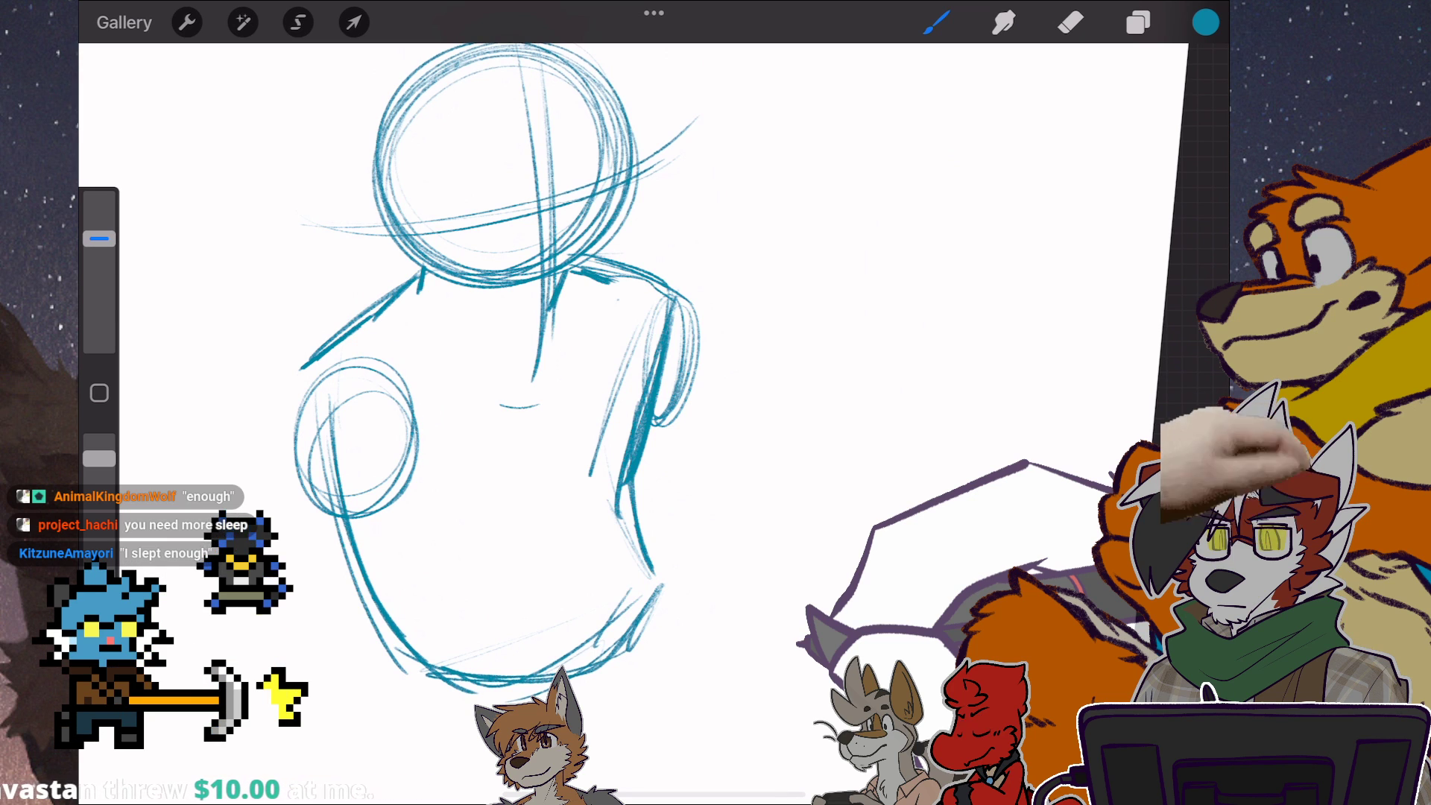
pyautogui.moveTo(467, 310)
pyautogui.mouseDown()
pyautogui.moveTo(510, 396)
pyautogui.moveTo(523, 512)
pyautogui.mouseUp()
pyautogui.scroll(-2, 716, 402)
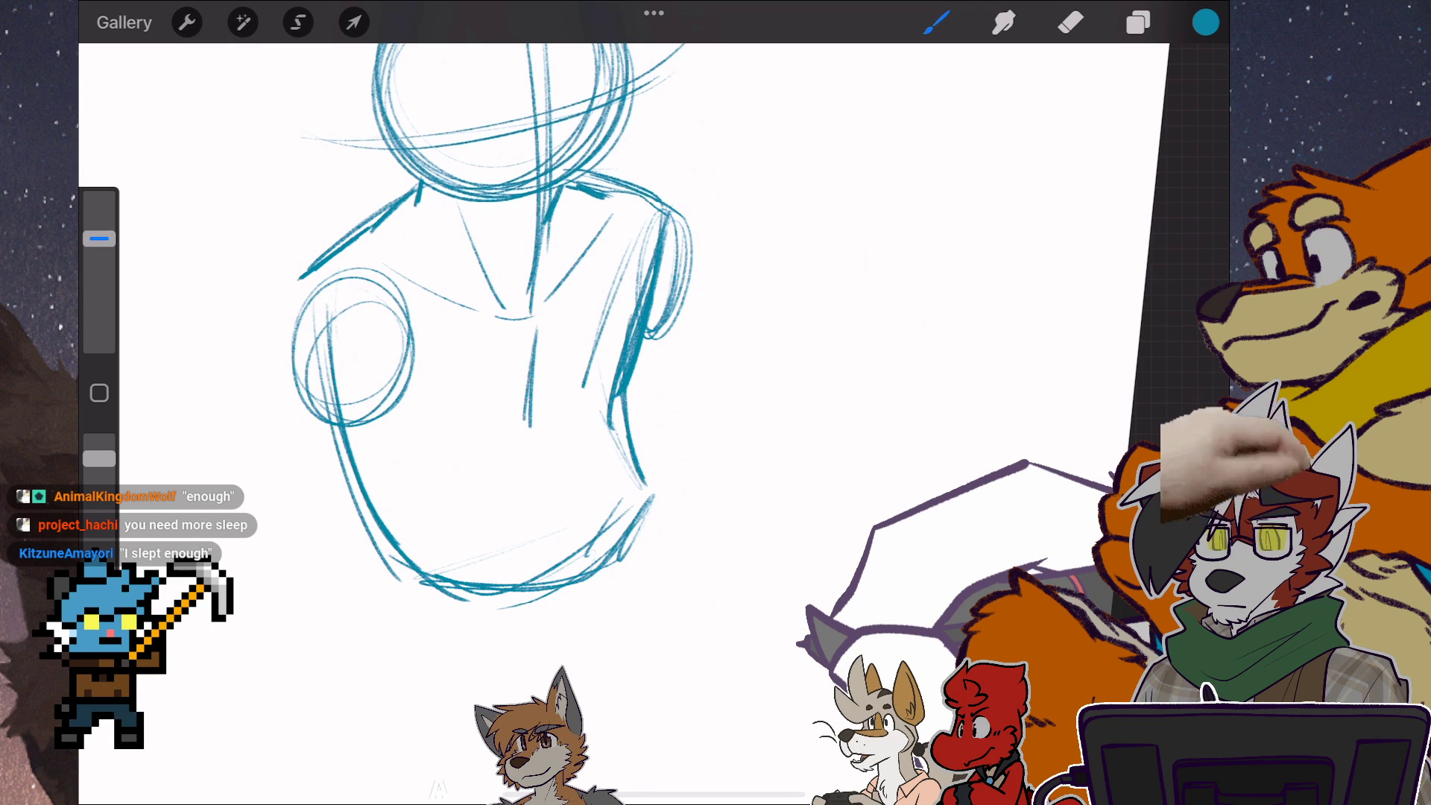
pyautogui.moveTo(535, 335); pyautogui.dragTo(538, 416)
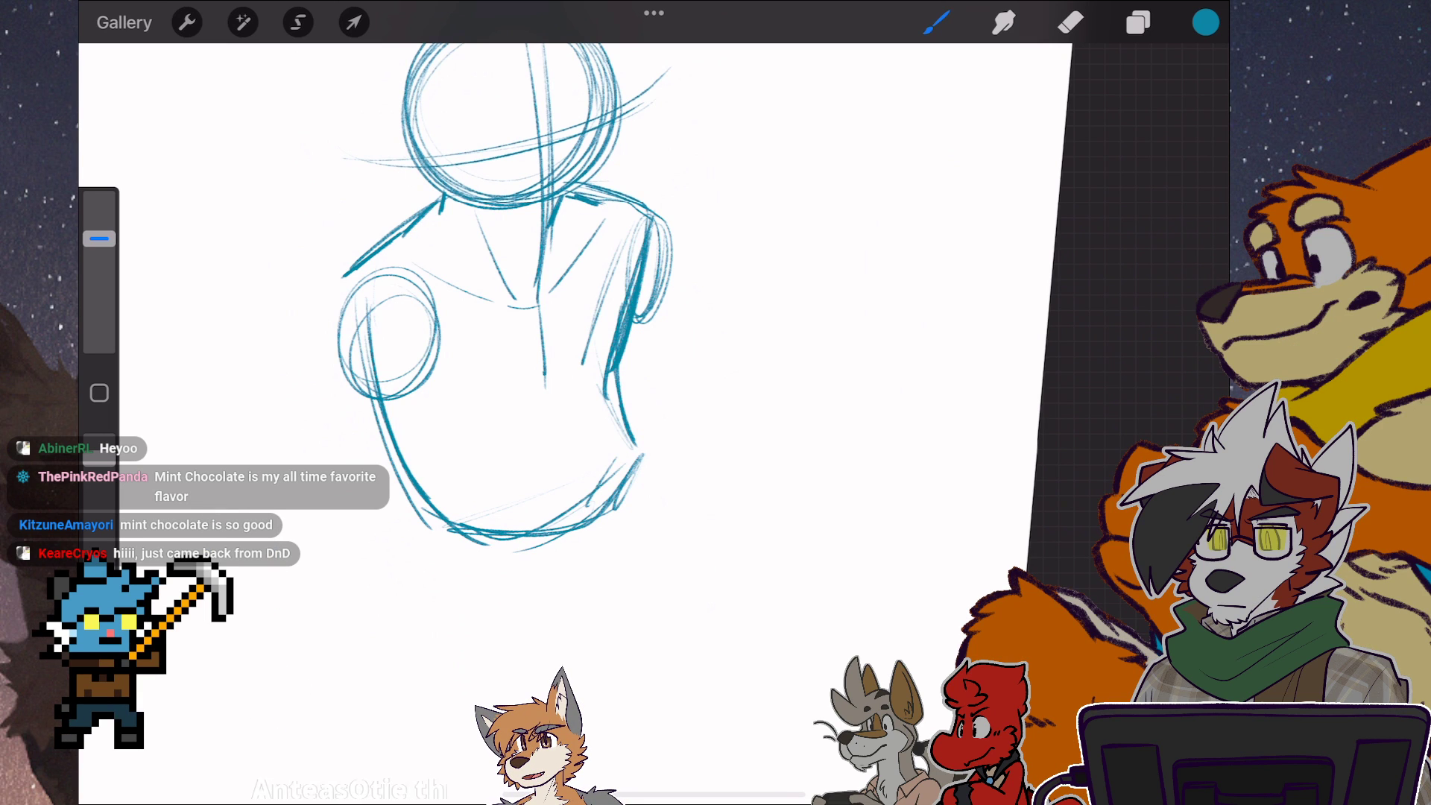
pyautogui.scroll(-2, 537, 291)
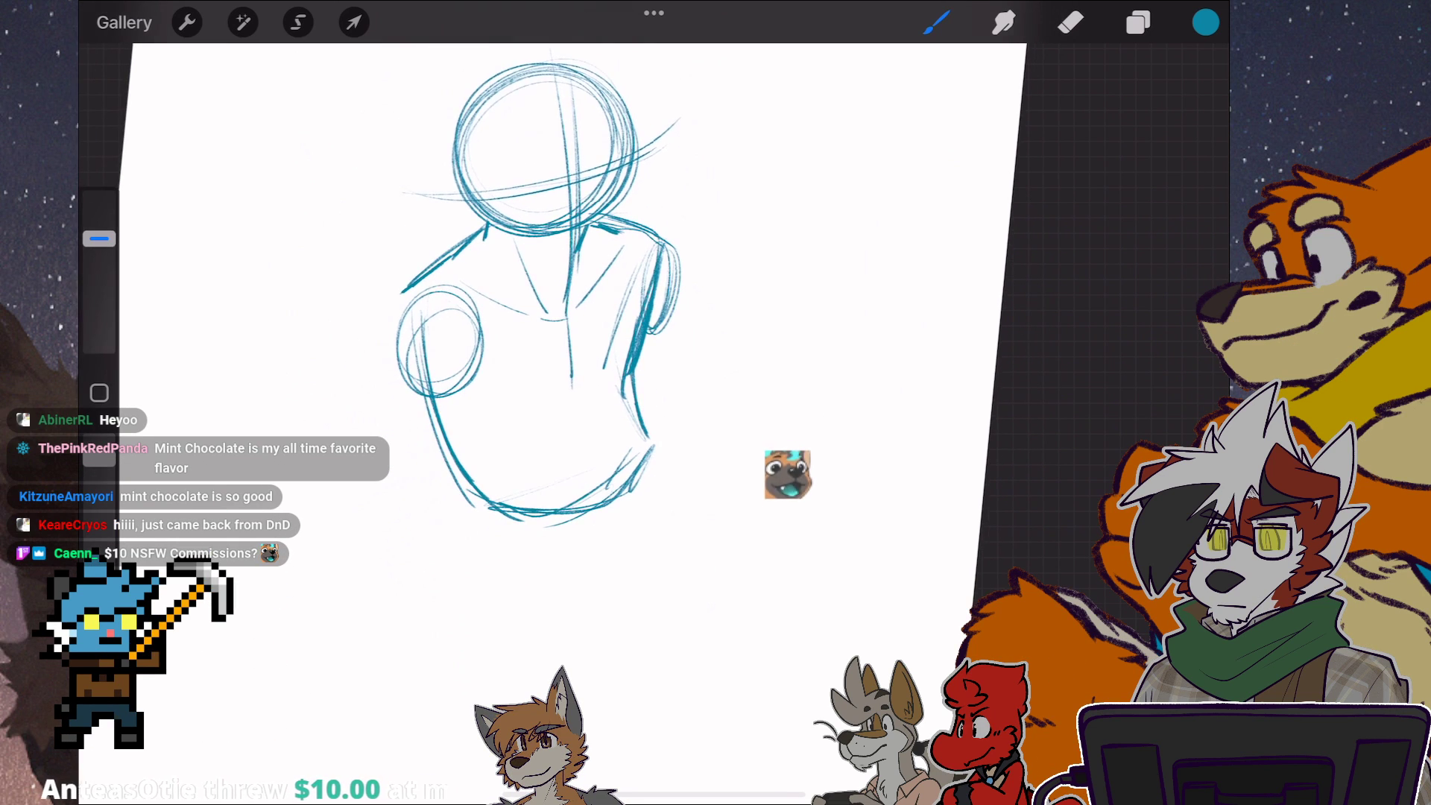
pyautogui.scroll(1, 537, 280)
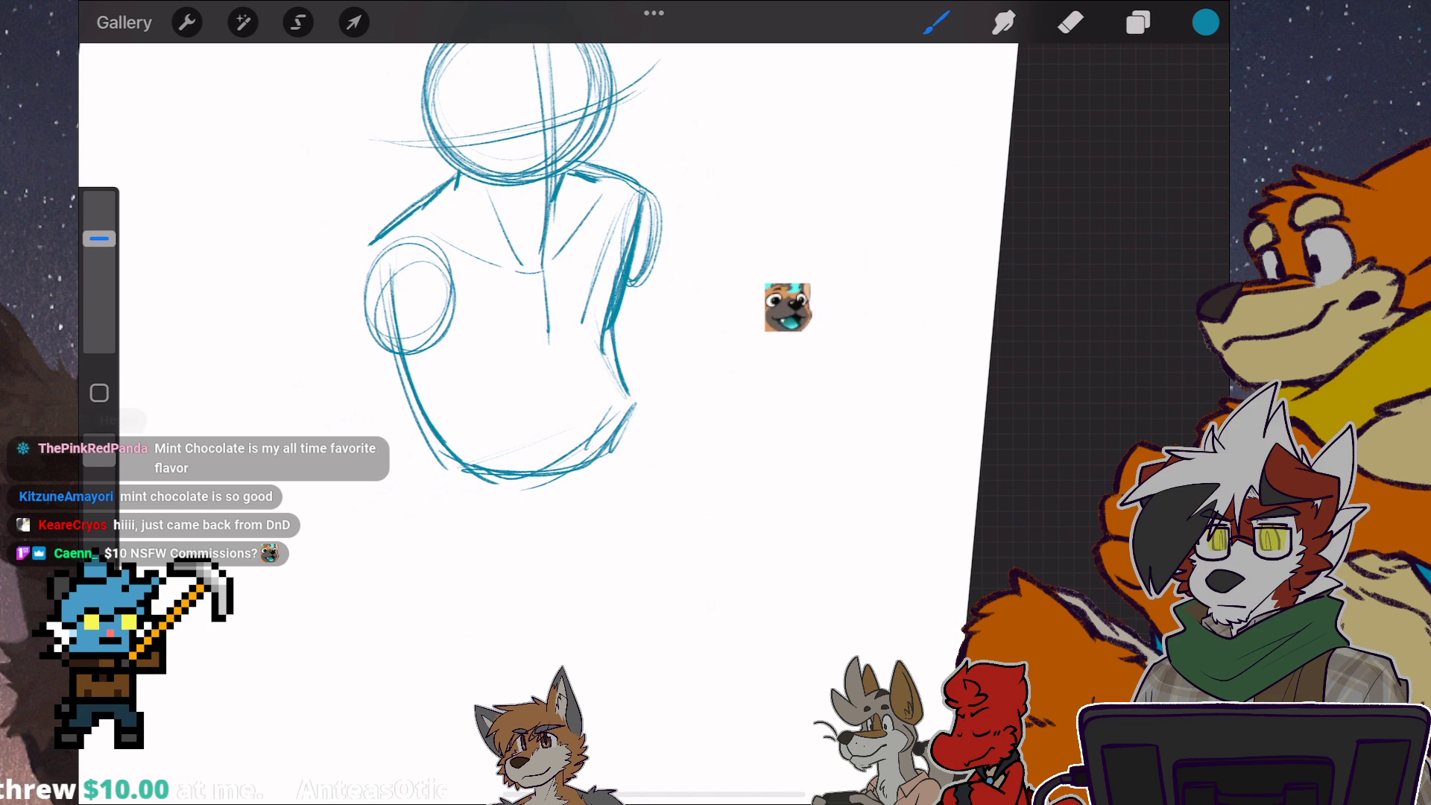
pyautogui.scroll(2, 537, 290)
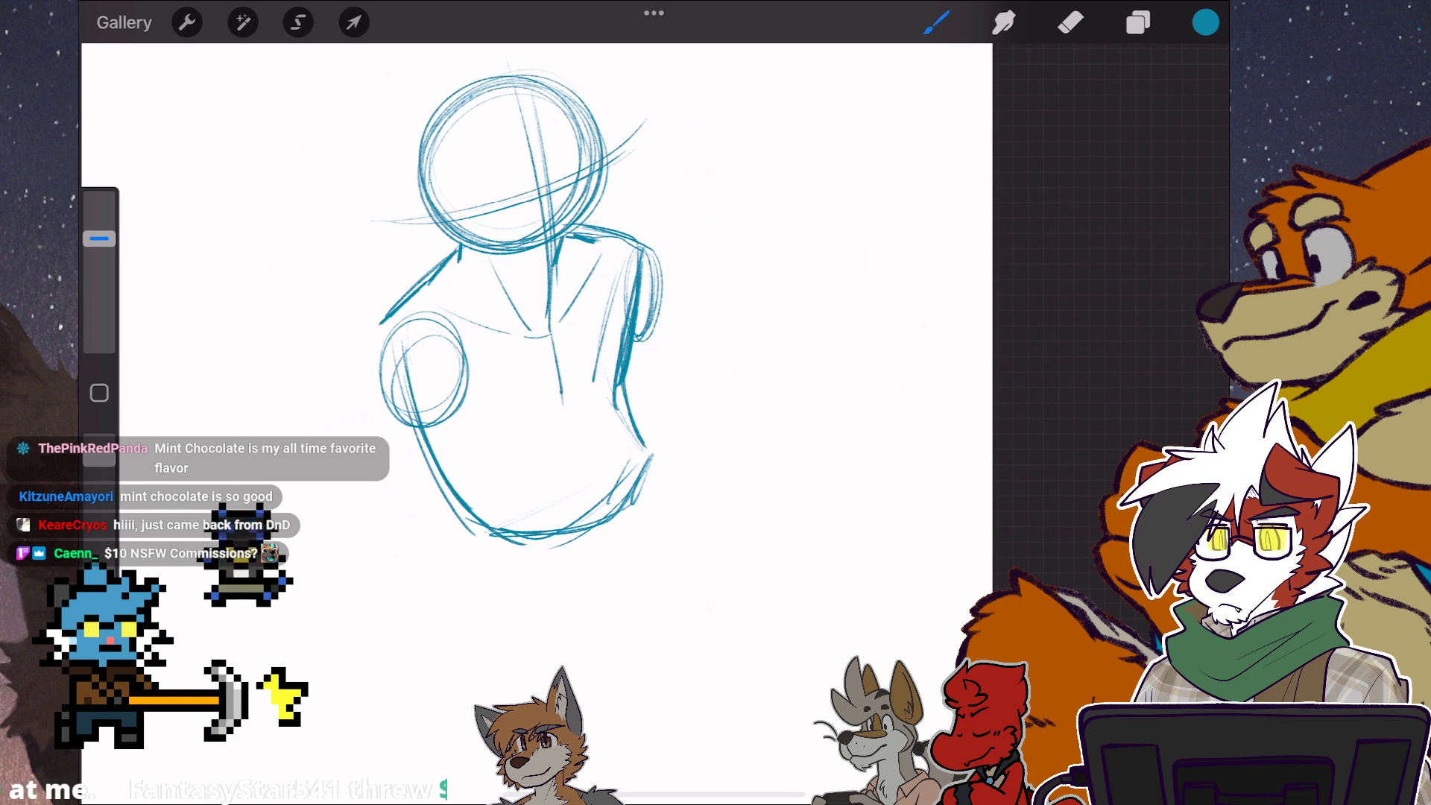
pyautogui.scroll(-2, 536, 313)
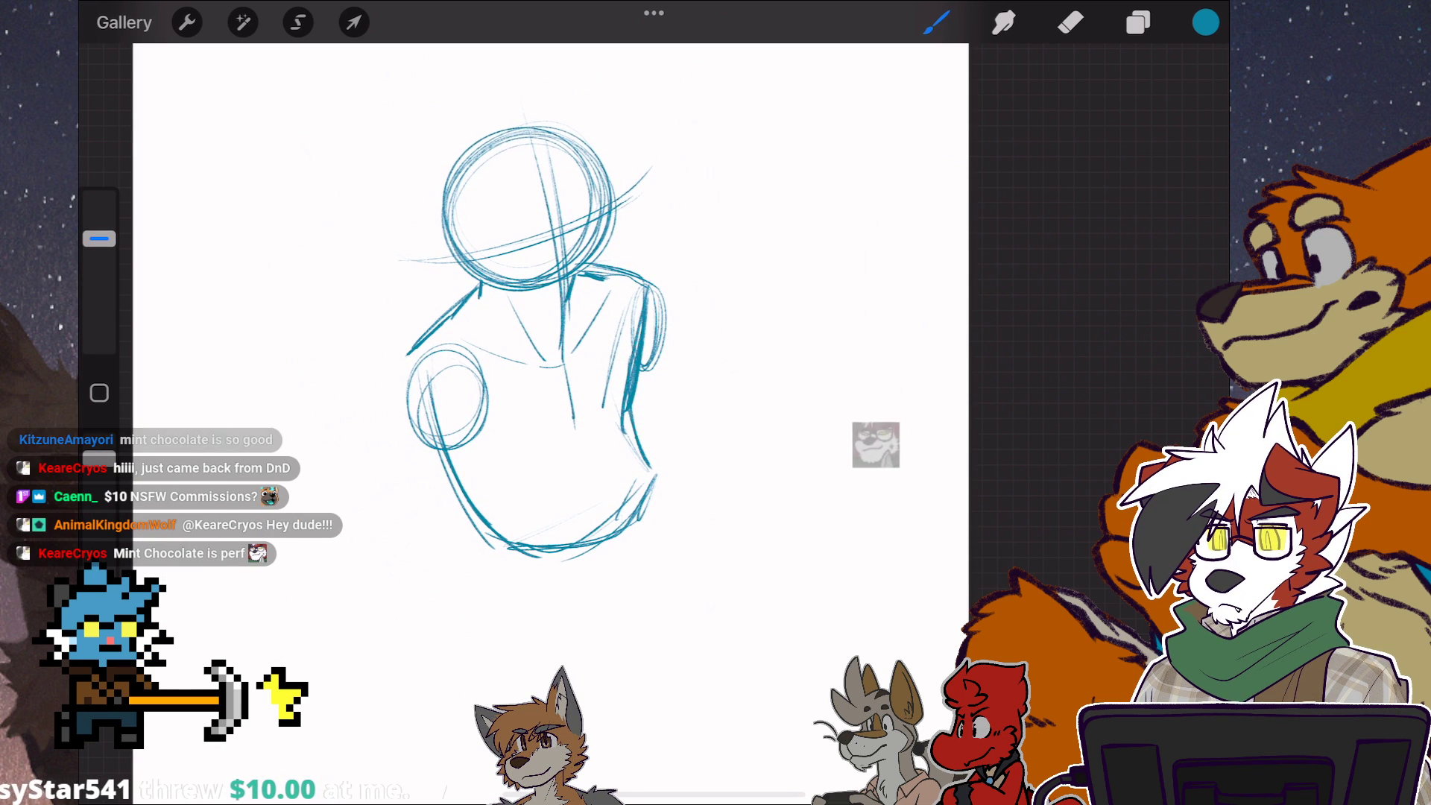
pyautogui.scroll(-2, 514, 325)
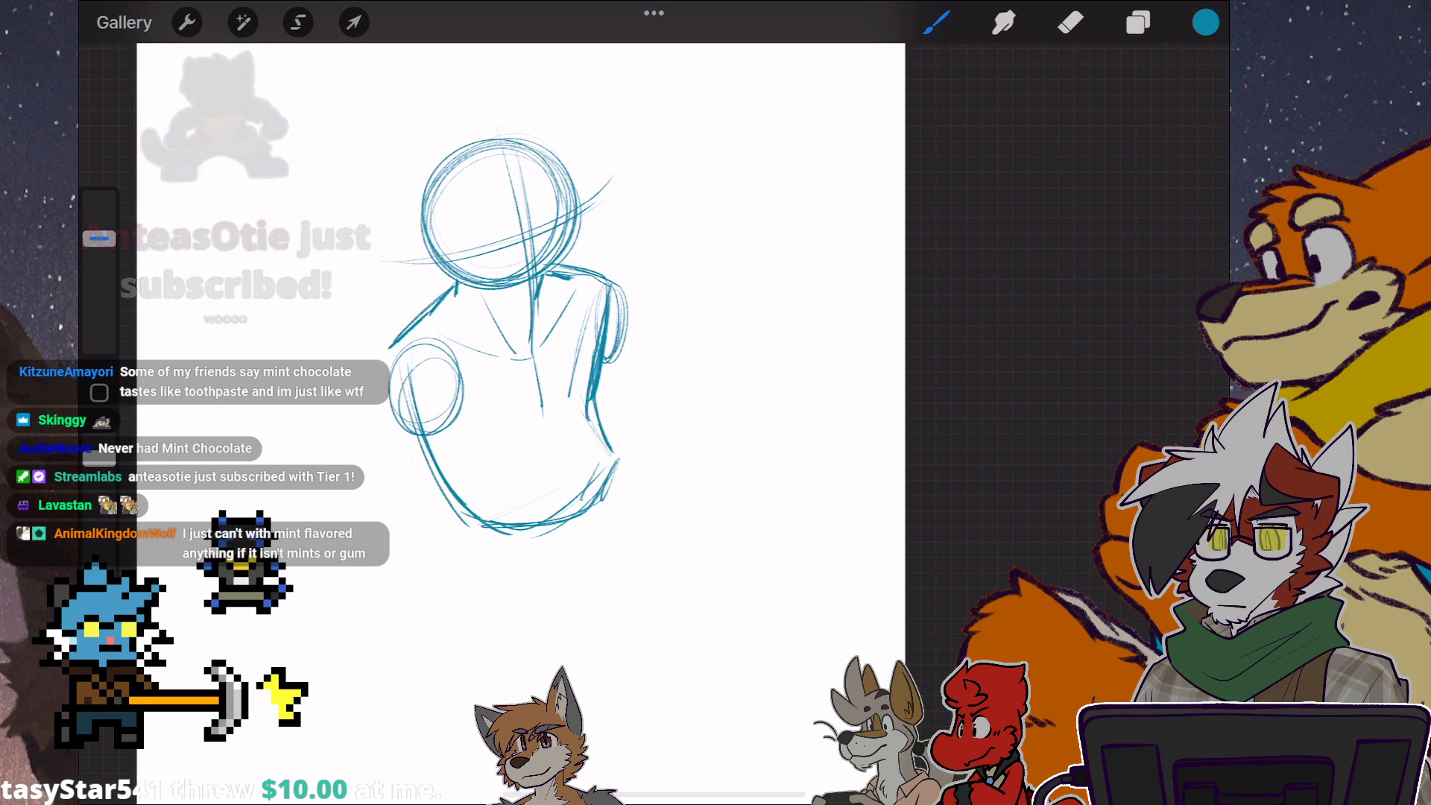
pyautogui.scroll(-2, 520, 336)
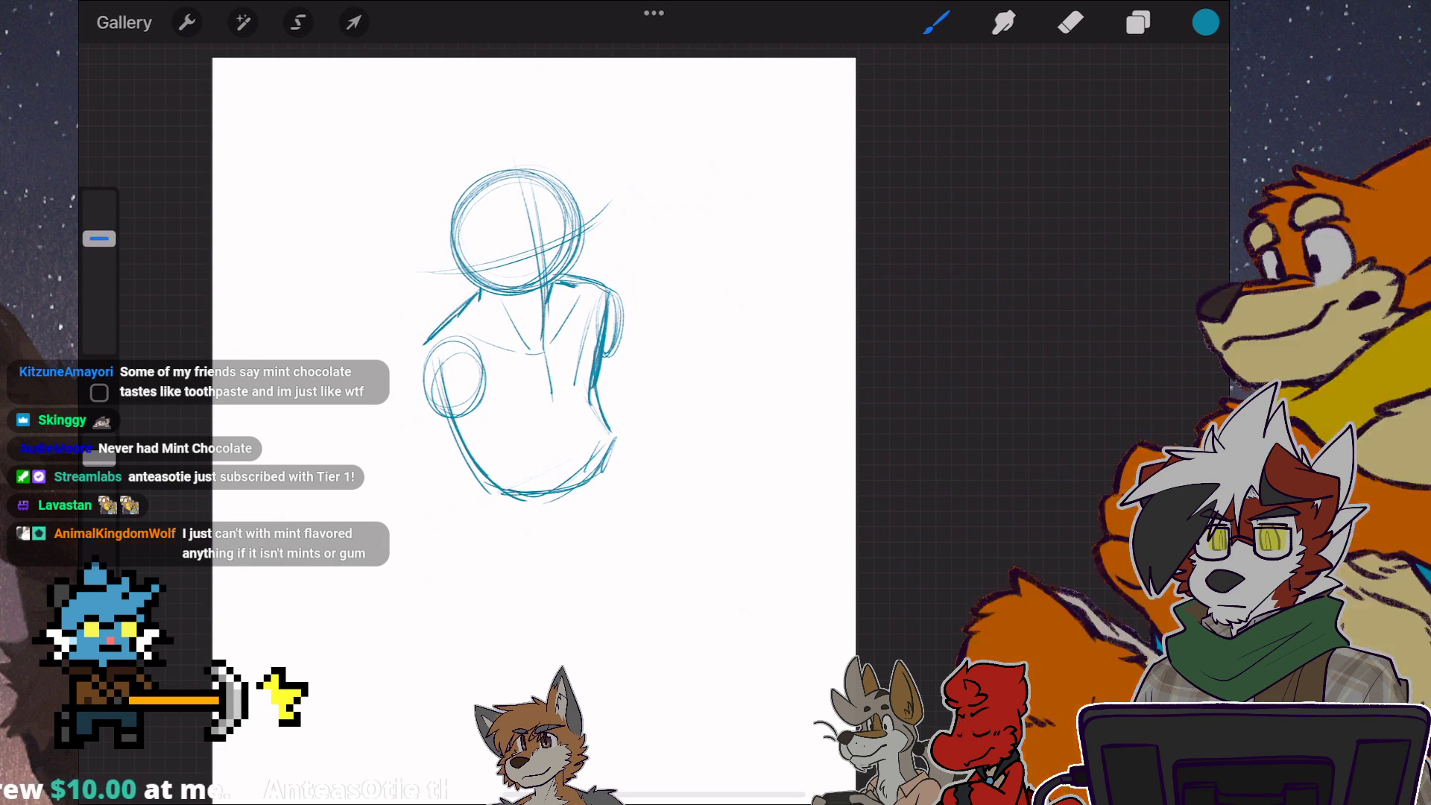
pyautogui.scroll(-2, 520, 280)
pyautogui.scroll(5, 521, 224)
pyautogui.scroll(3, 521, 224)
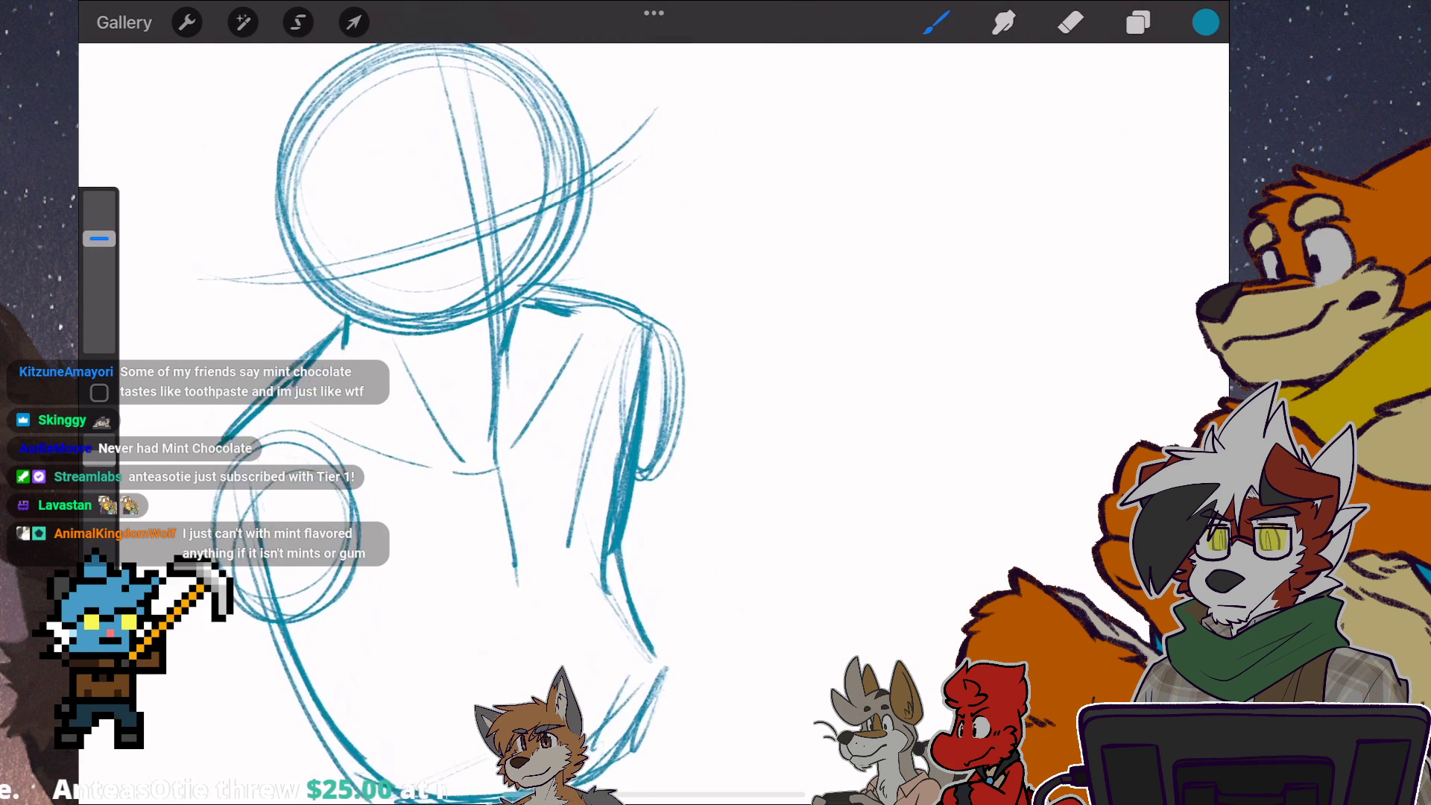
# Sketch the neck and collarbone lines, then both eyes with lids and shaded pupils.
pyautogui.moveTo(542, 236)
pyautogui.mouseDown()
pyautogui.moveTo(593, 274)
pyautogui.moveTo(559, 343)
pyautogui.mouseUp()
pyautogui.moveTo(336, 347)
pyautogui.mouseDown()
pyautogui.moveTo(353, 318)
pyautogui.moveTo(482, 386)
pyautogui.moveTo(562, 363)
pyautogui.mouseUp()
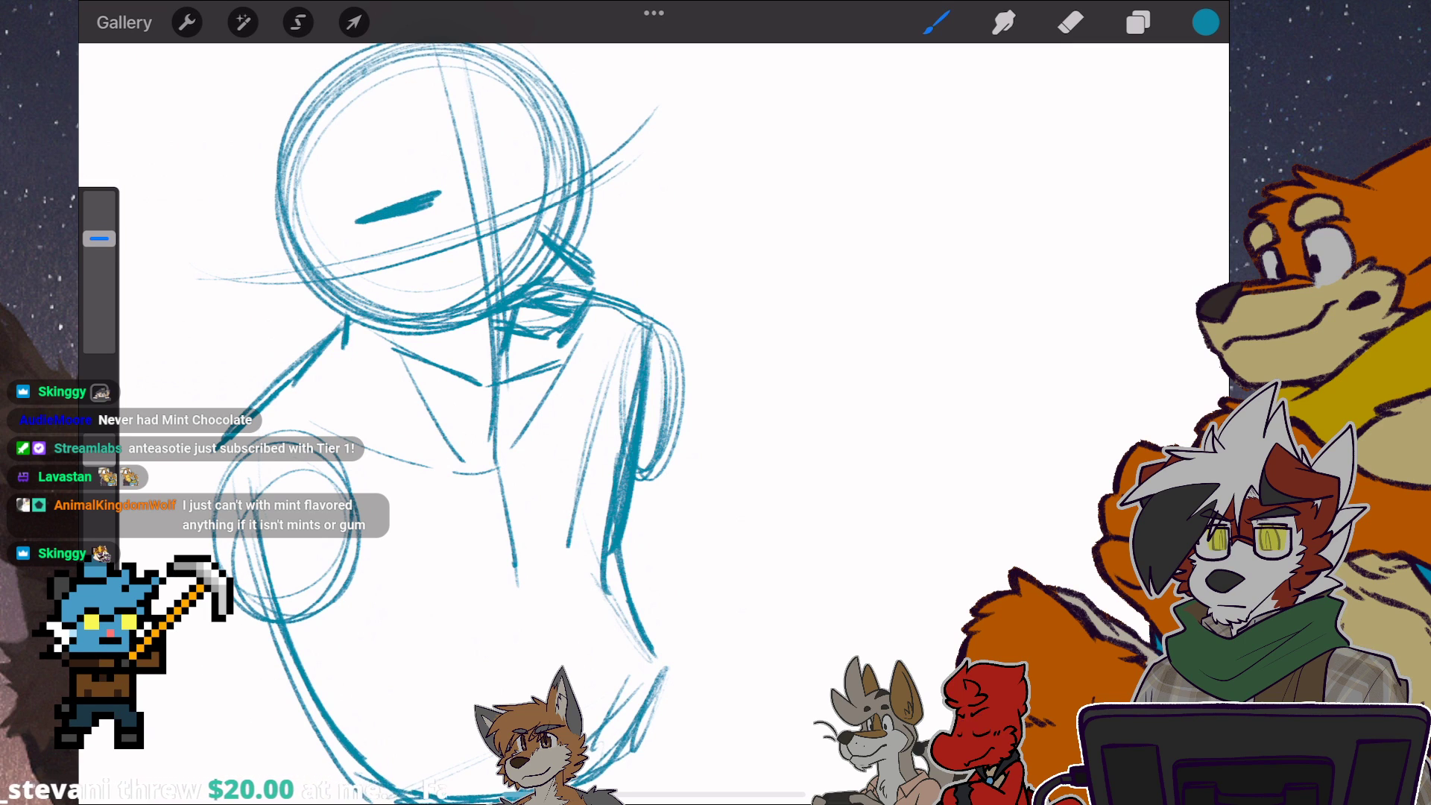
pyautogui.moveTo(504, 179); pyautogui.dragTo(548, 163)
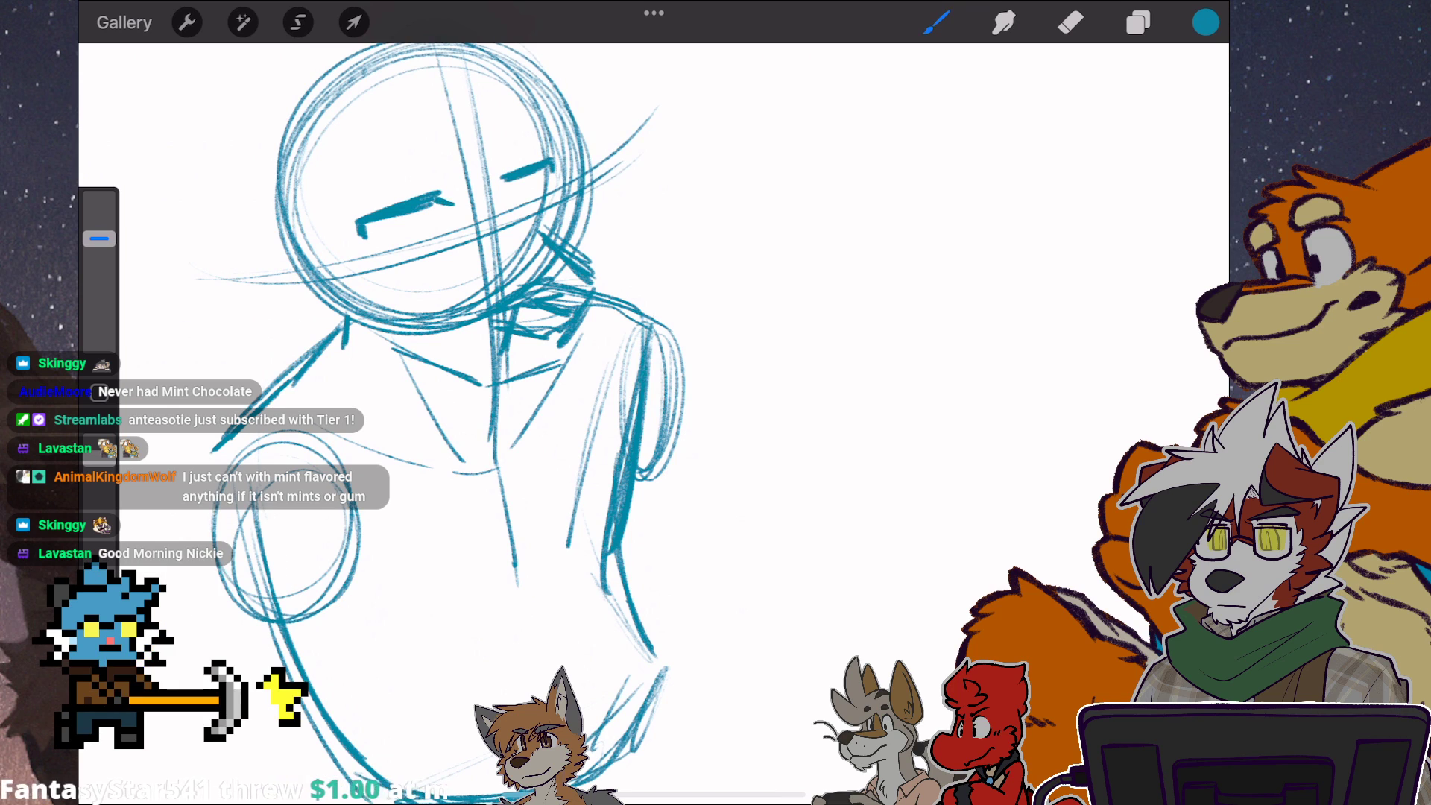
pyautogui.moveTo(397, 215); pyautogui.dragTo(400, 254)
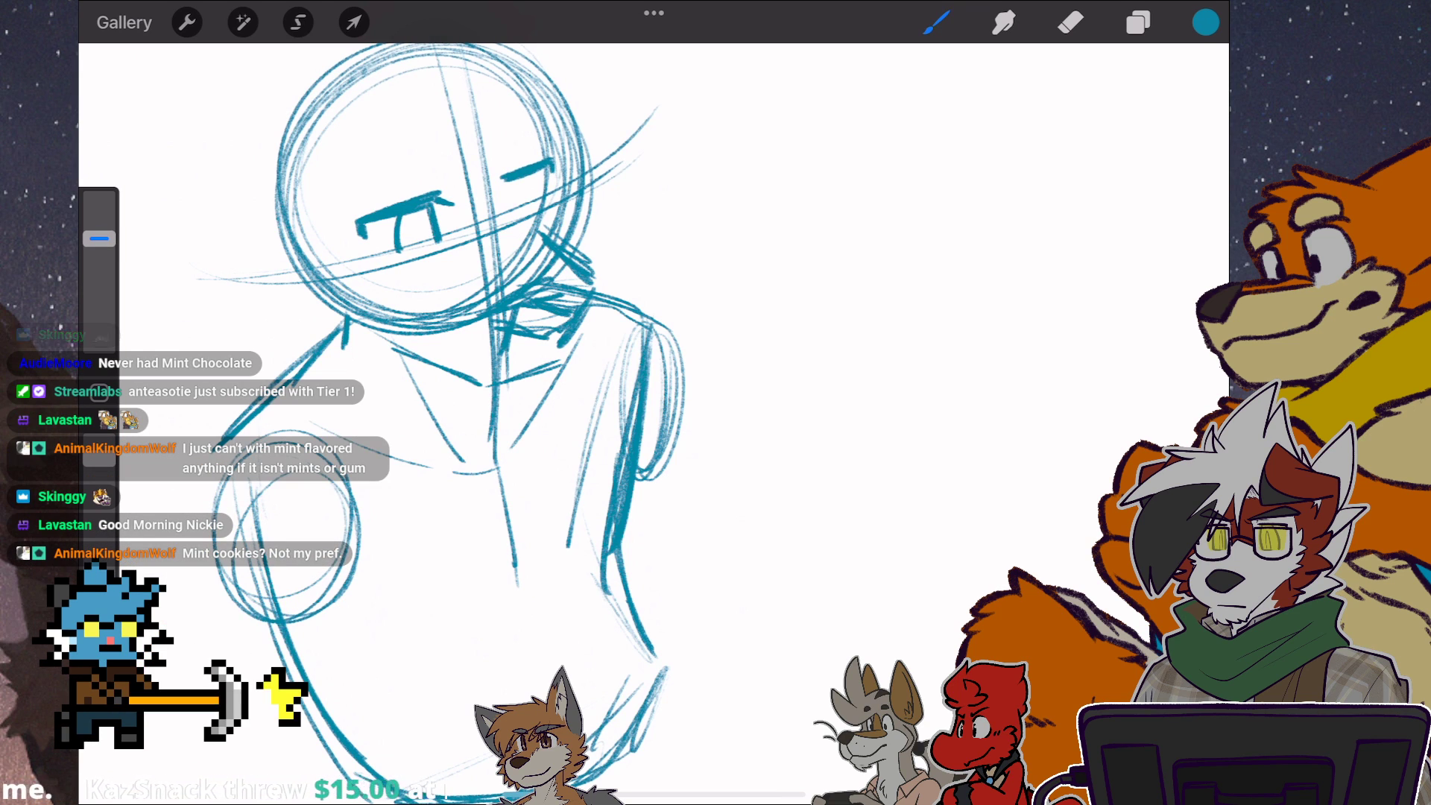
pyautogui.moveTo(536, 177); pyautogui.dragTo(529, 215)
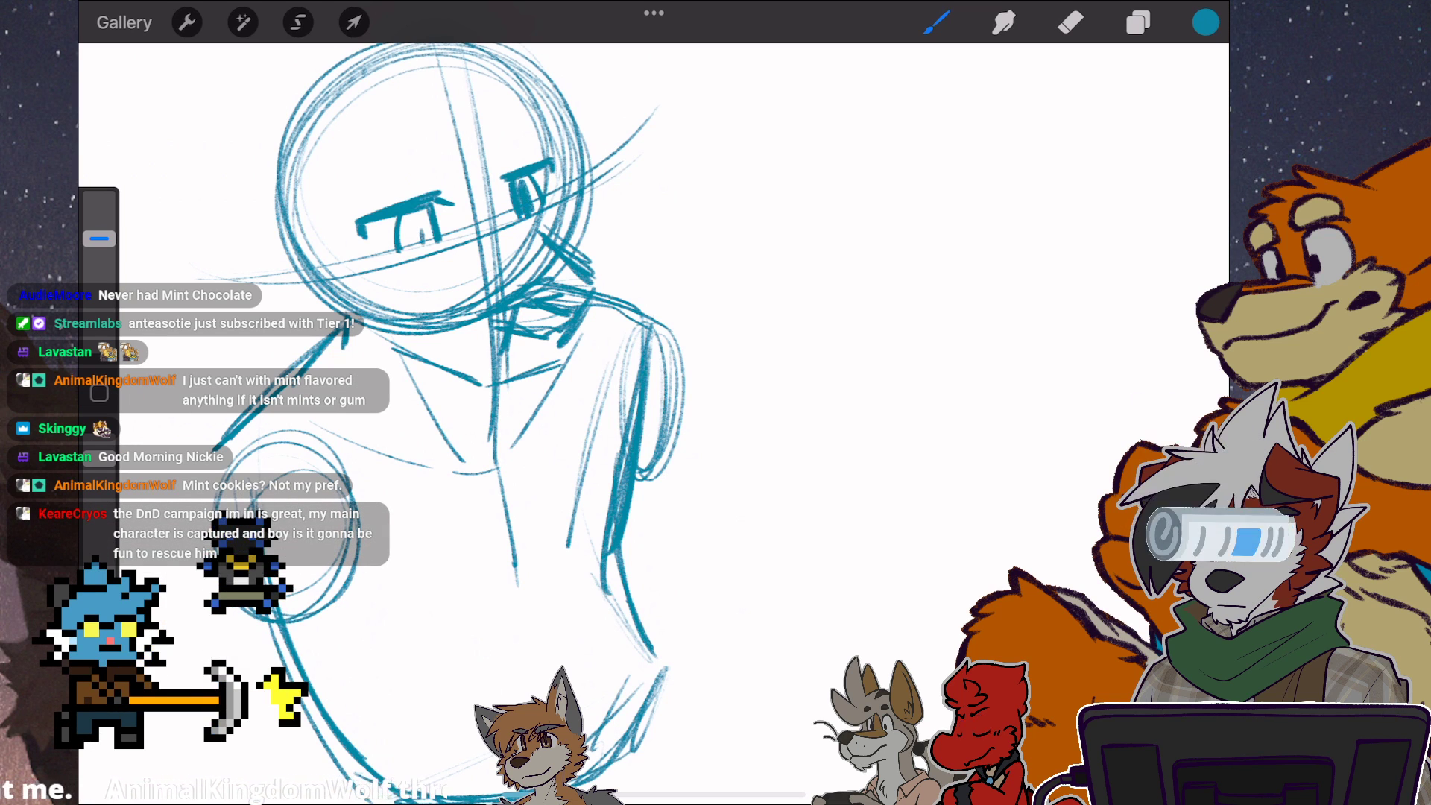
pyautogui.moveTo(425, 217); pyautogui.dragTo(419, 249)
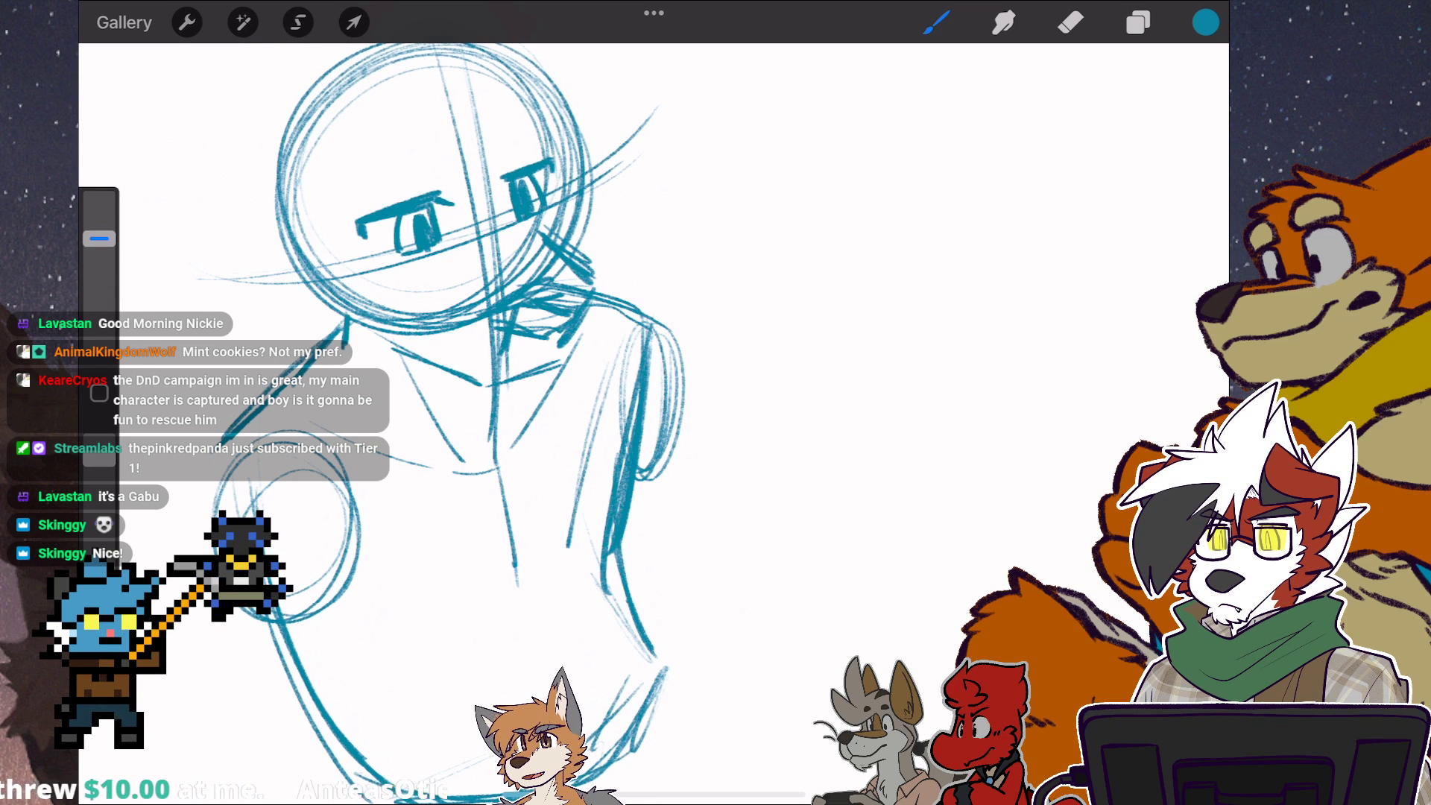
pyautogui.scroll(-2, 503, 392)
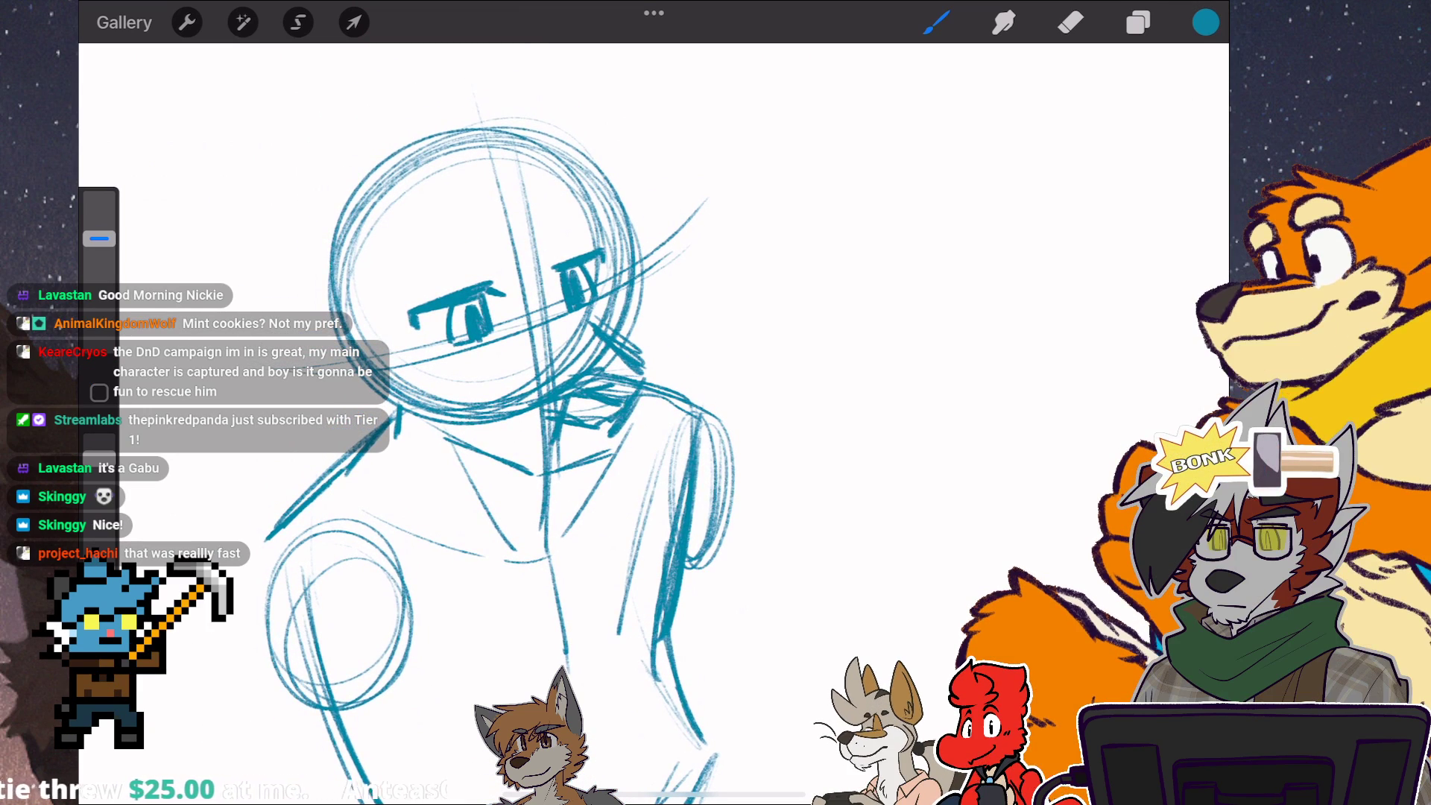
pyautogui.scroll(-2, 526, 392)
pyautogui.scroll(-1, 526, 391)
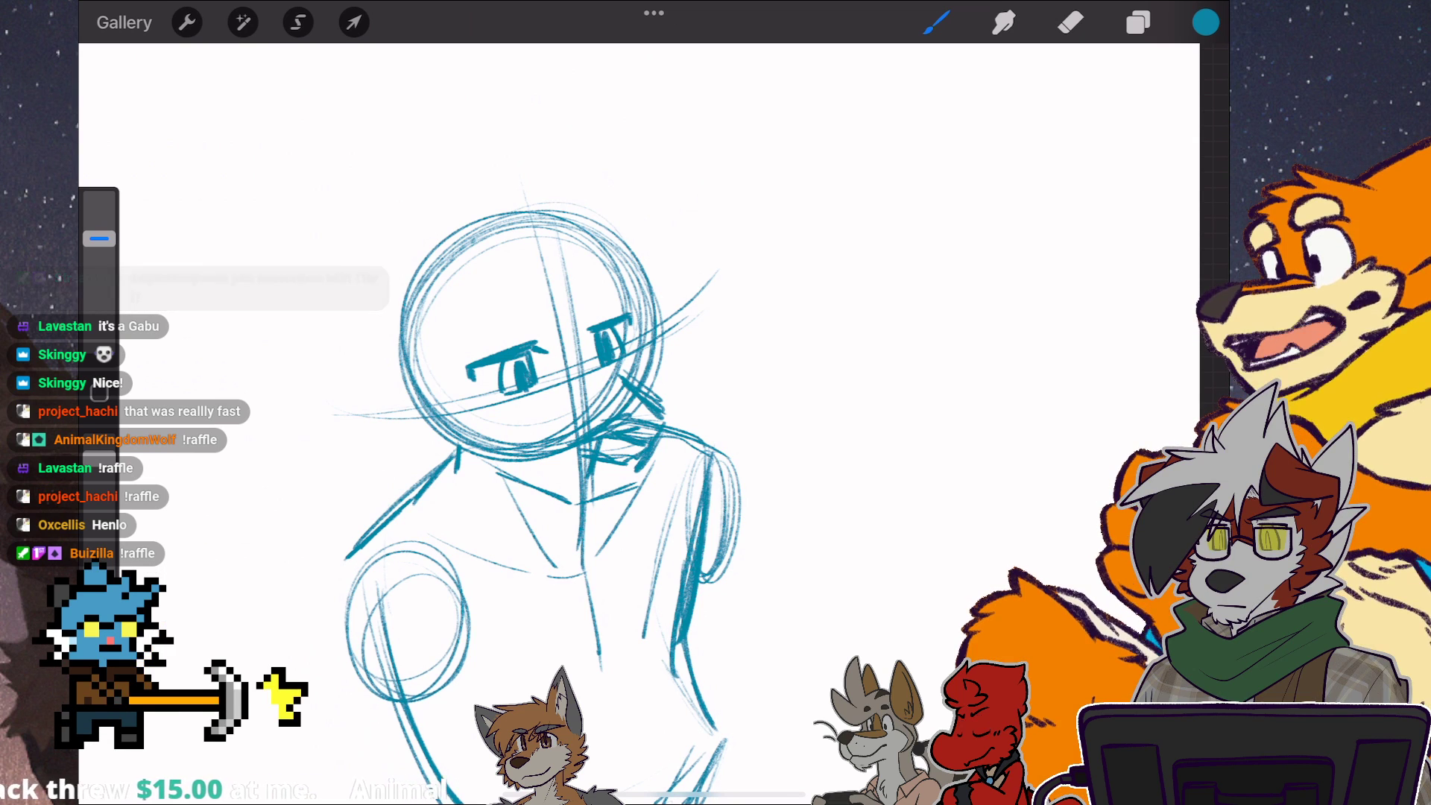
pyautogui.scroll(-2, 559, 448)
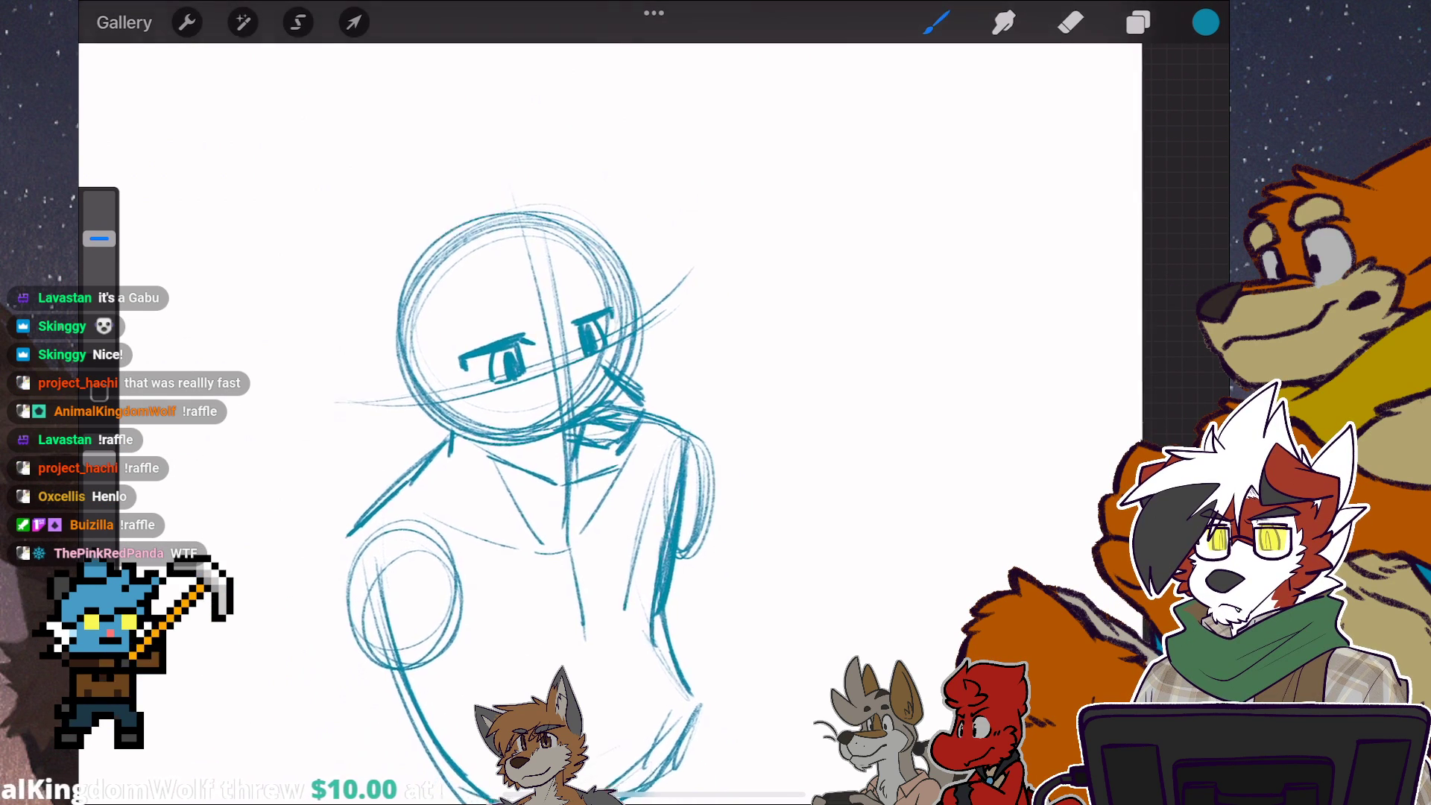
pyautogui.scroll(3, 559, 426)
pyautogui.scroll(2, 559, 425)
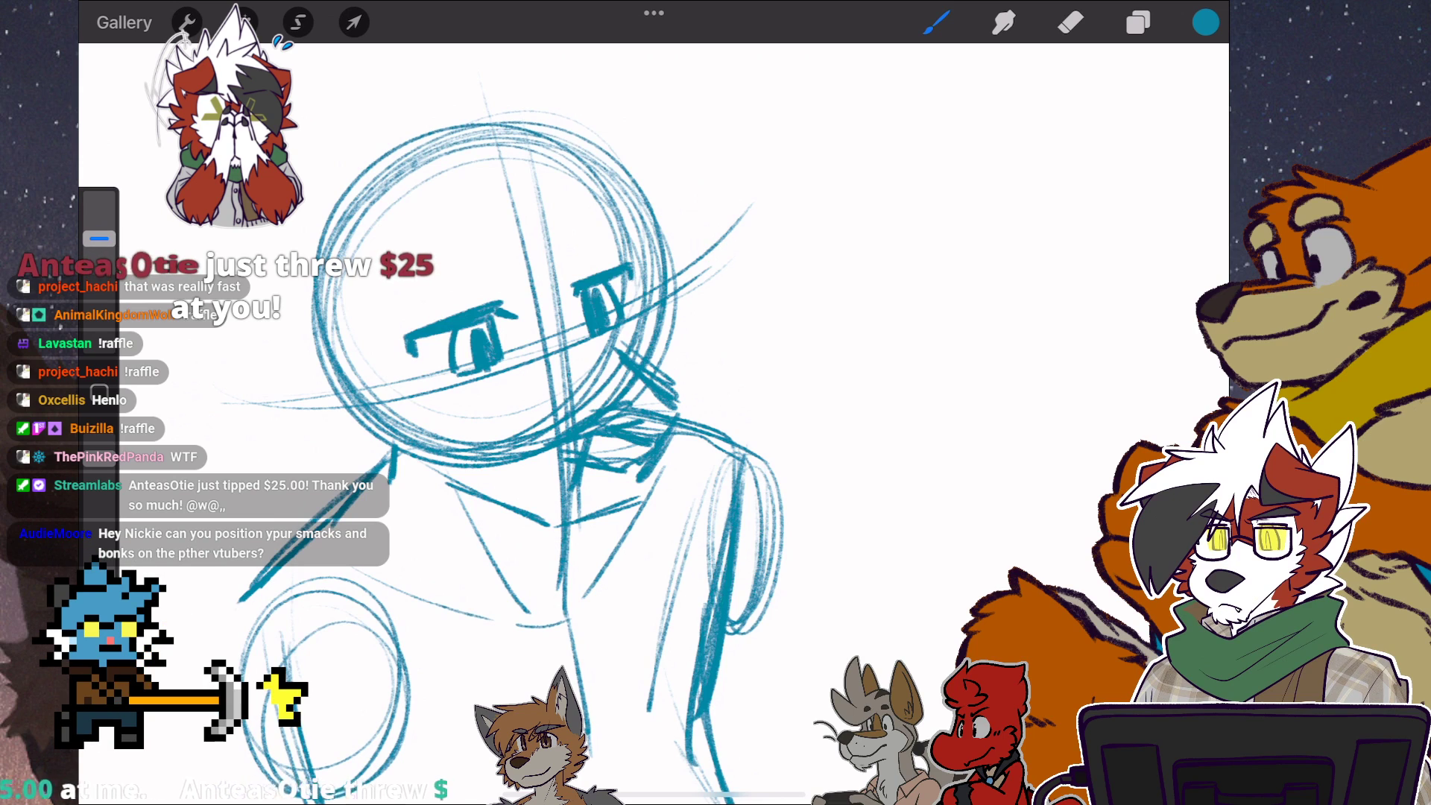
pyautogui.scroll(5, 559, 391)
# Draw heavy slanted brows over both eyes, removing a stray stroke near the right eye.
pyautogui.moveTo(551, 344); pyautogui.dragTo(573, 356)
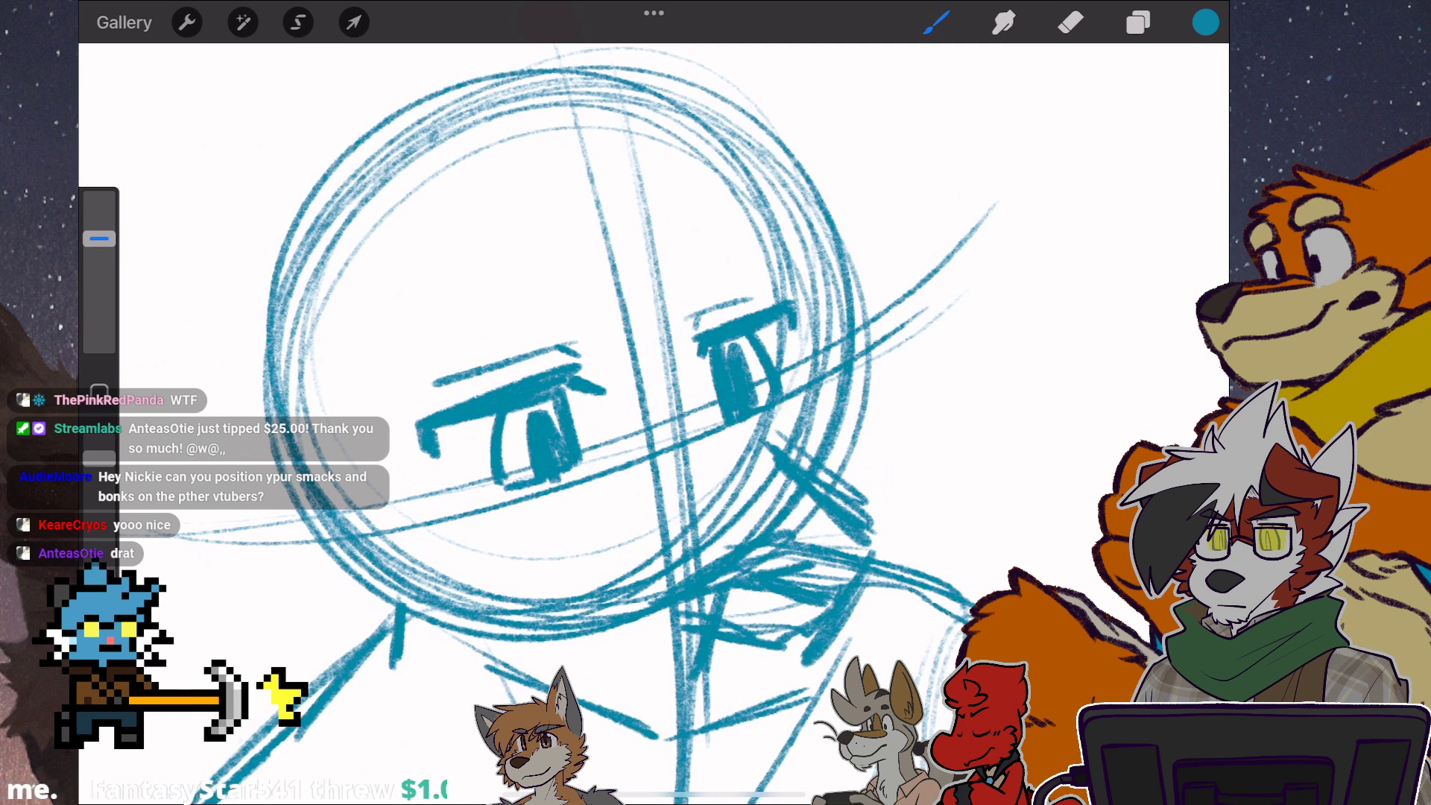
pyautogui.hotkey('ctrl', 'z')
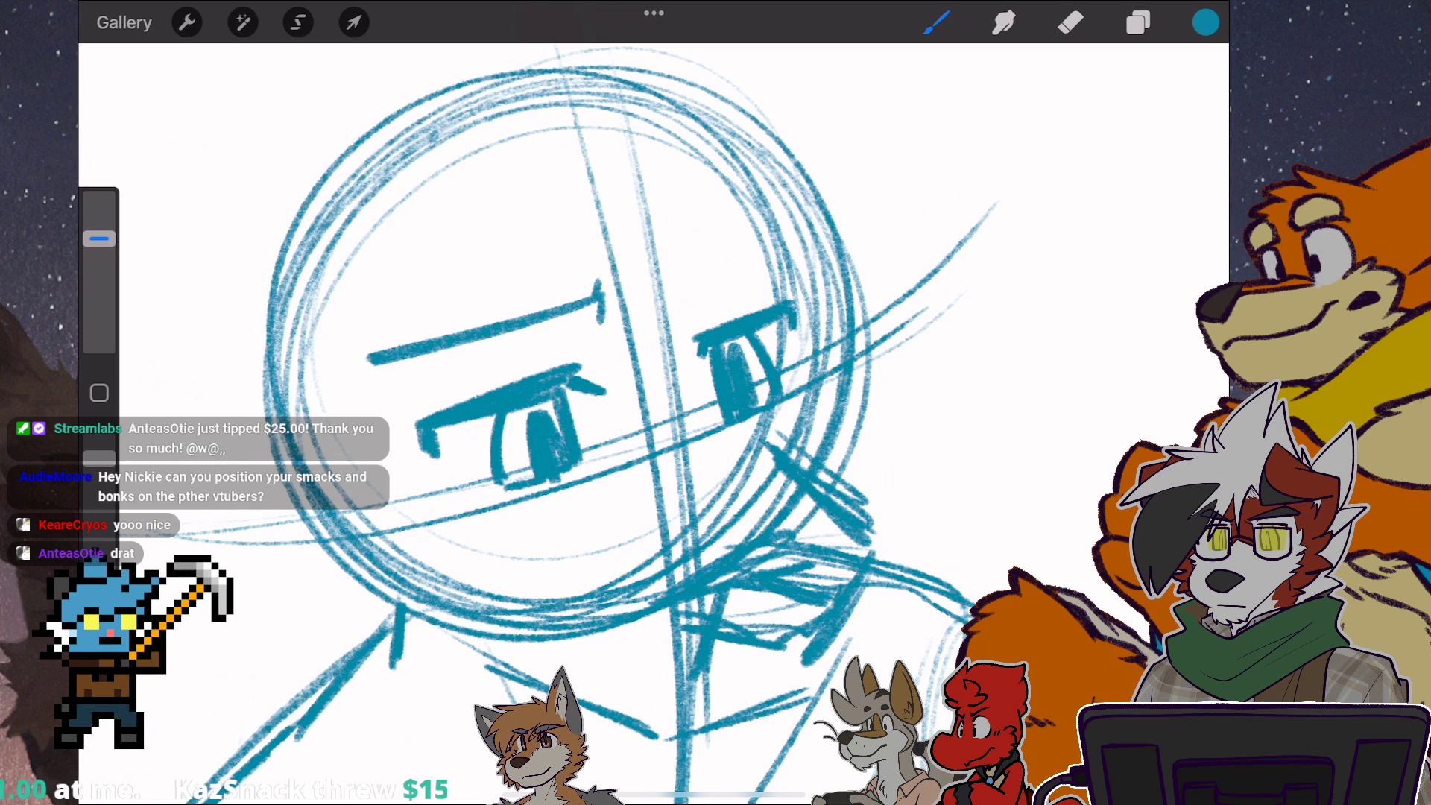
pyautogui.moveTo(652, 290); pyautogui.dragTo(770, 254)
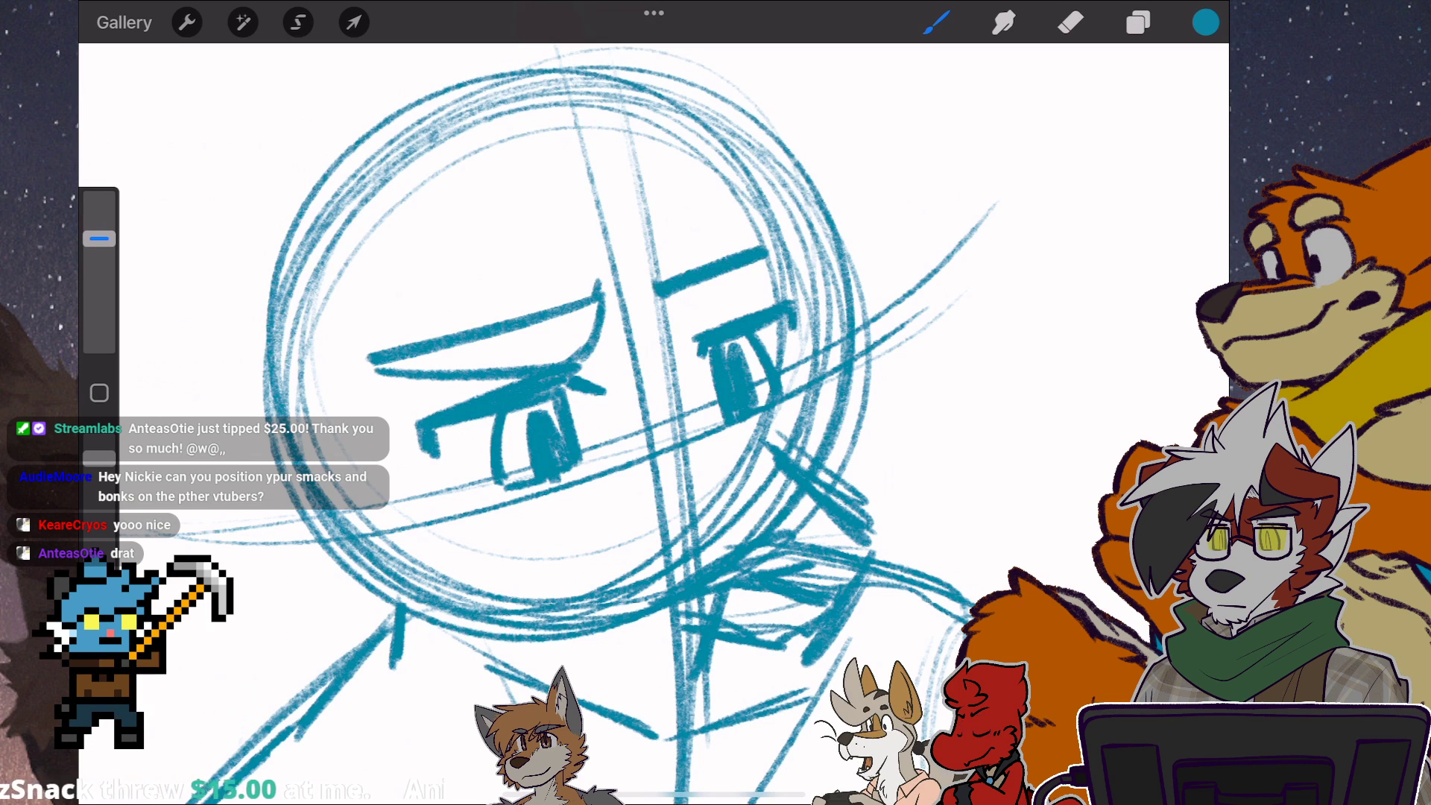
pyautogui.moveTo(651, 293); pyautogui.dragTo(716, 324)
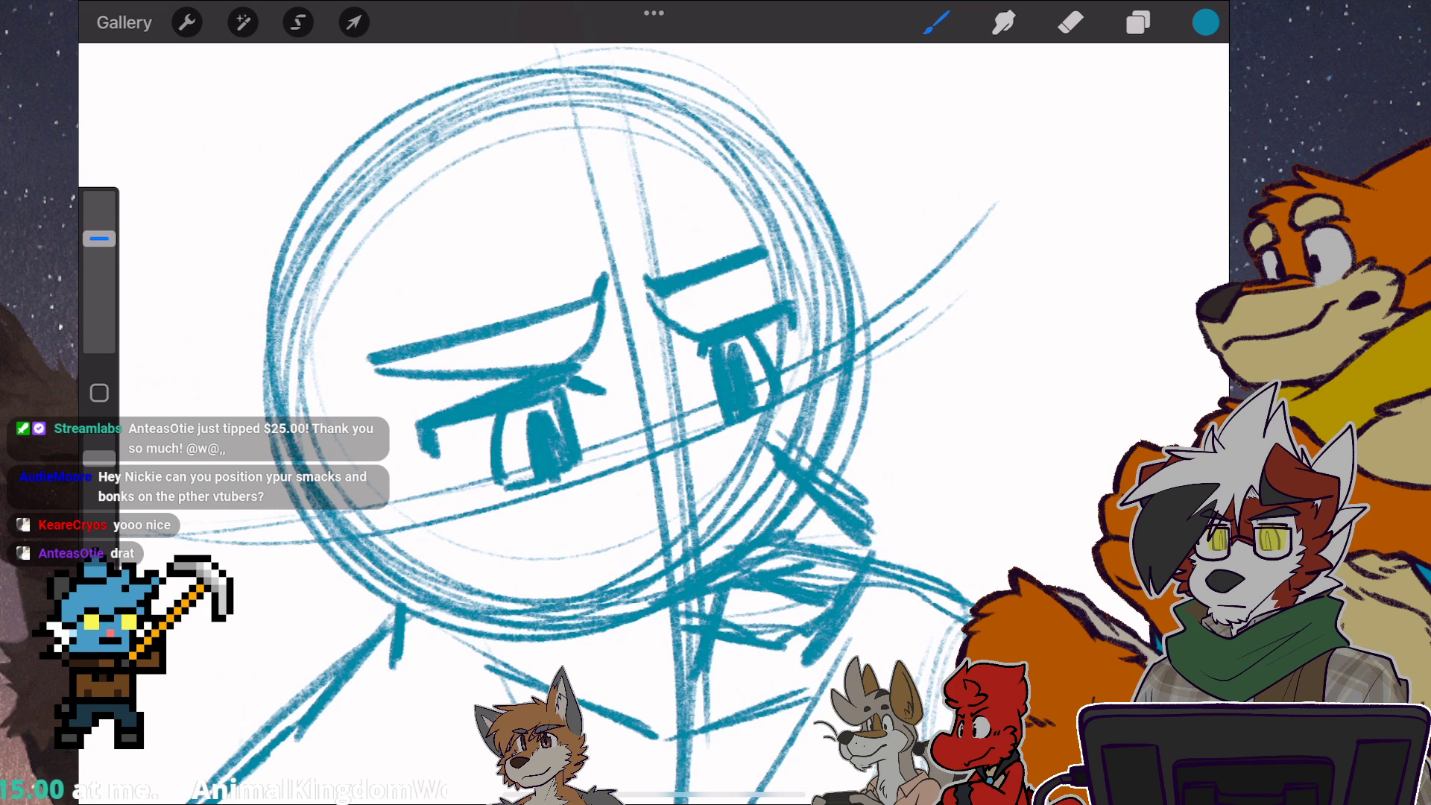
pyautogui.scroll(-3, 627, 392)
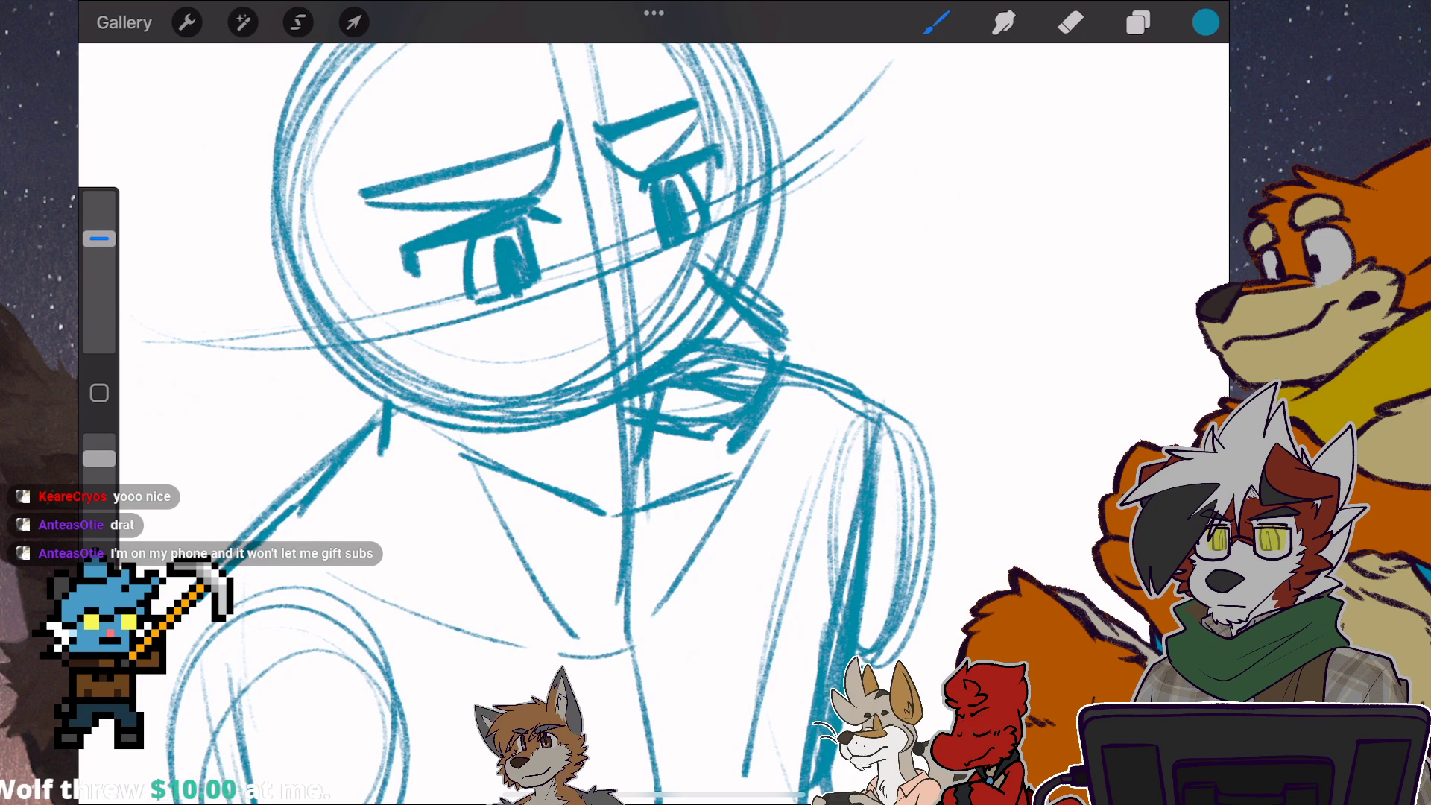
pyautogui.scroll(-2, 626, 391)
# Try a lower-left head stroke, take it back, and start the ear outline on the upper edge.
pyautogui.moveTo(458, 380); pyautogui.dragTo(503, 407)
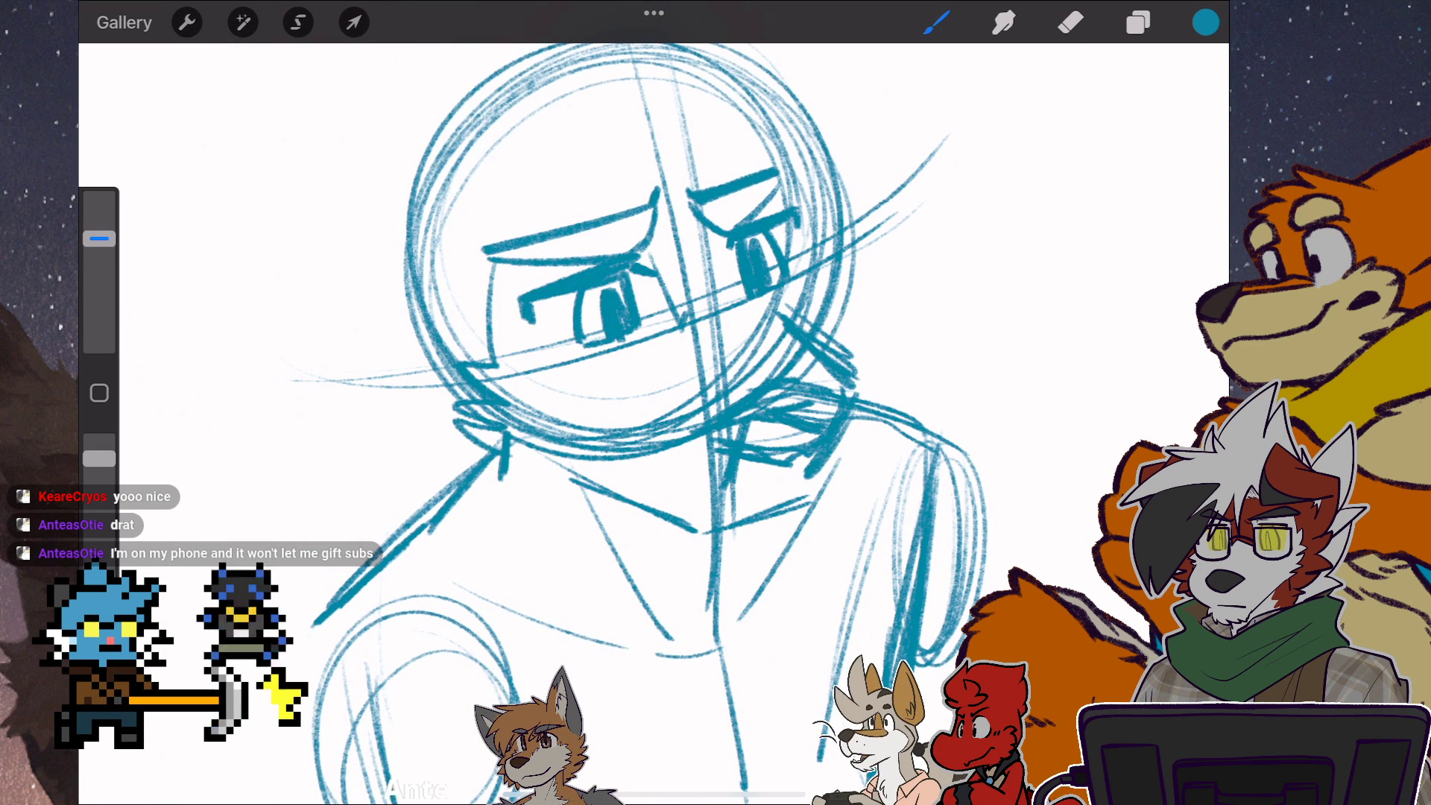
pyautogui.scroll(-1, 626, 391)
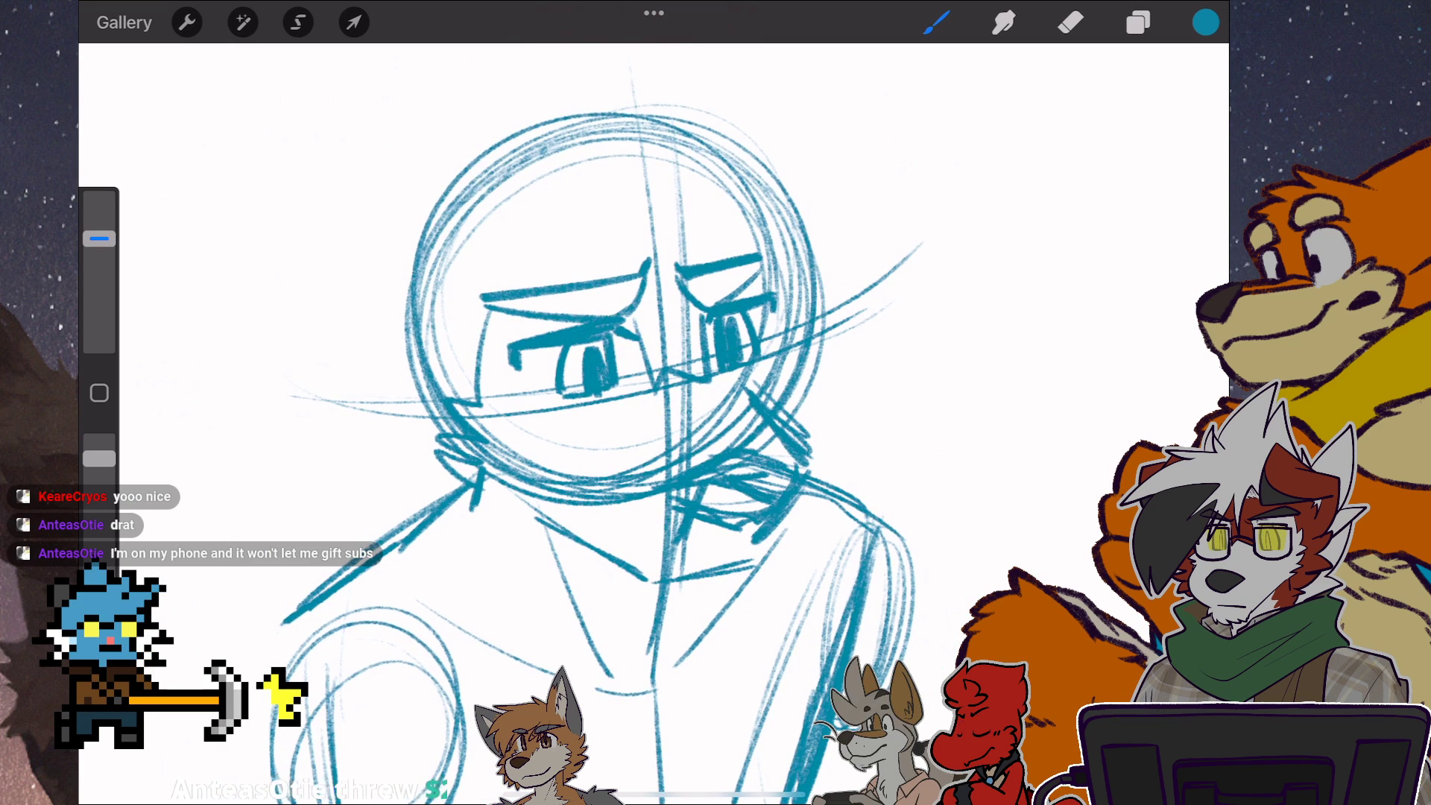
pyautogui.hotkey('ctrl', 'z')
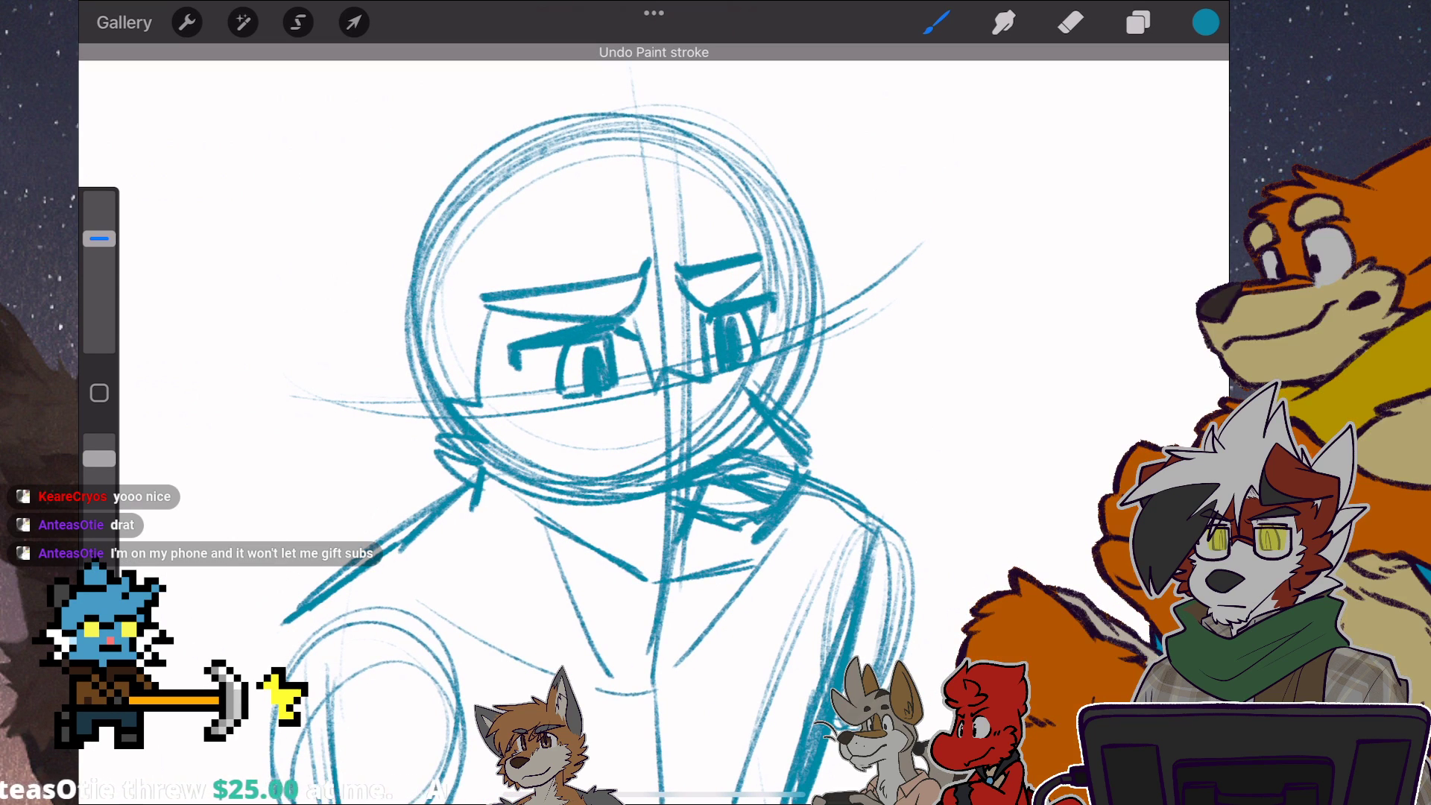
pyautogui.moveTo(711, 139); pyautogui.dragTo(789, 201)
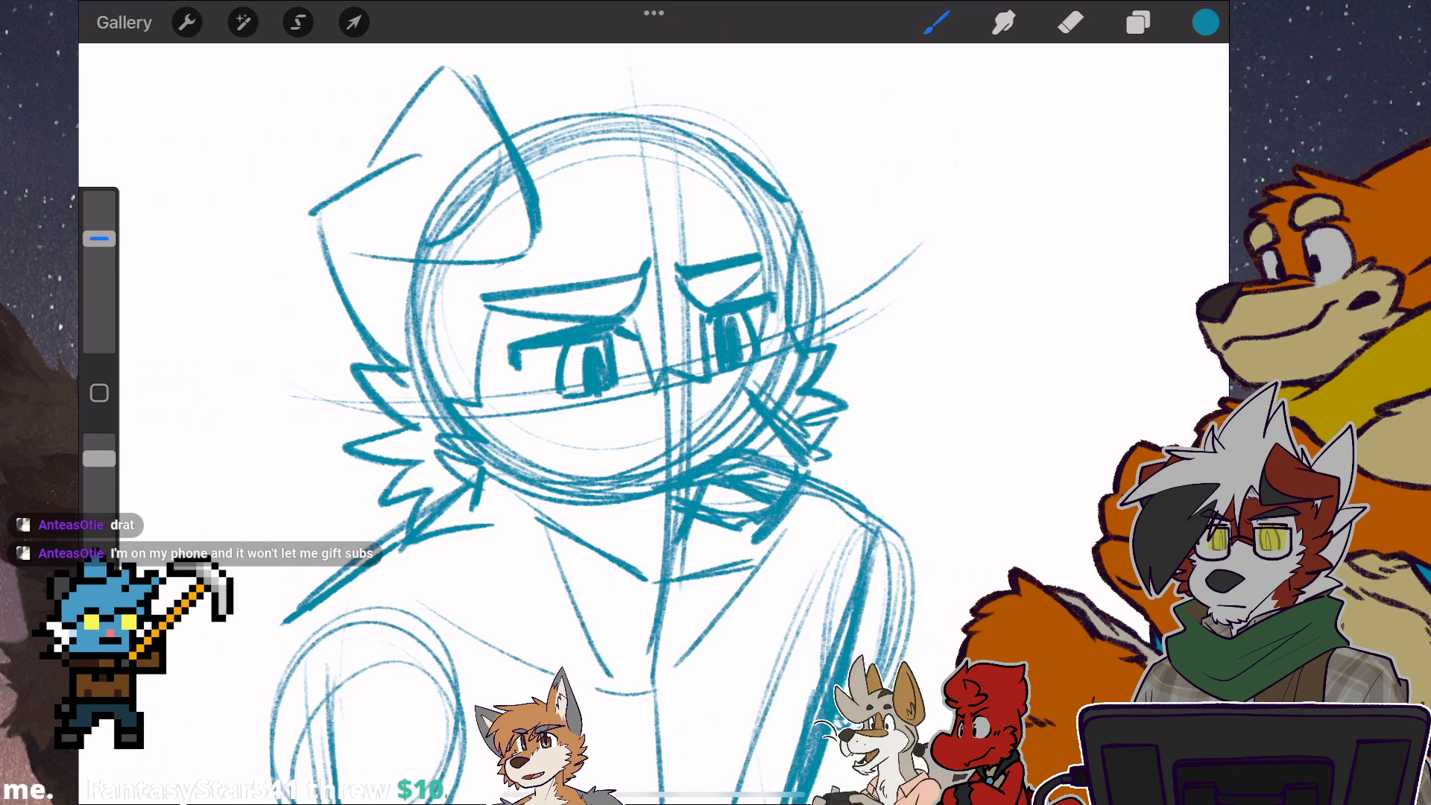
pyautogui.scroll(-5, 615, 392)
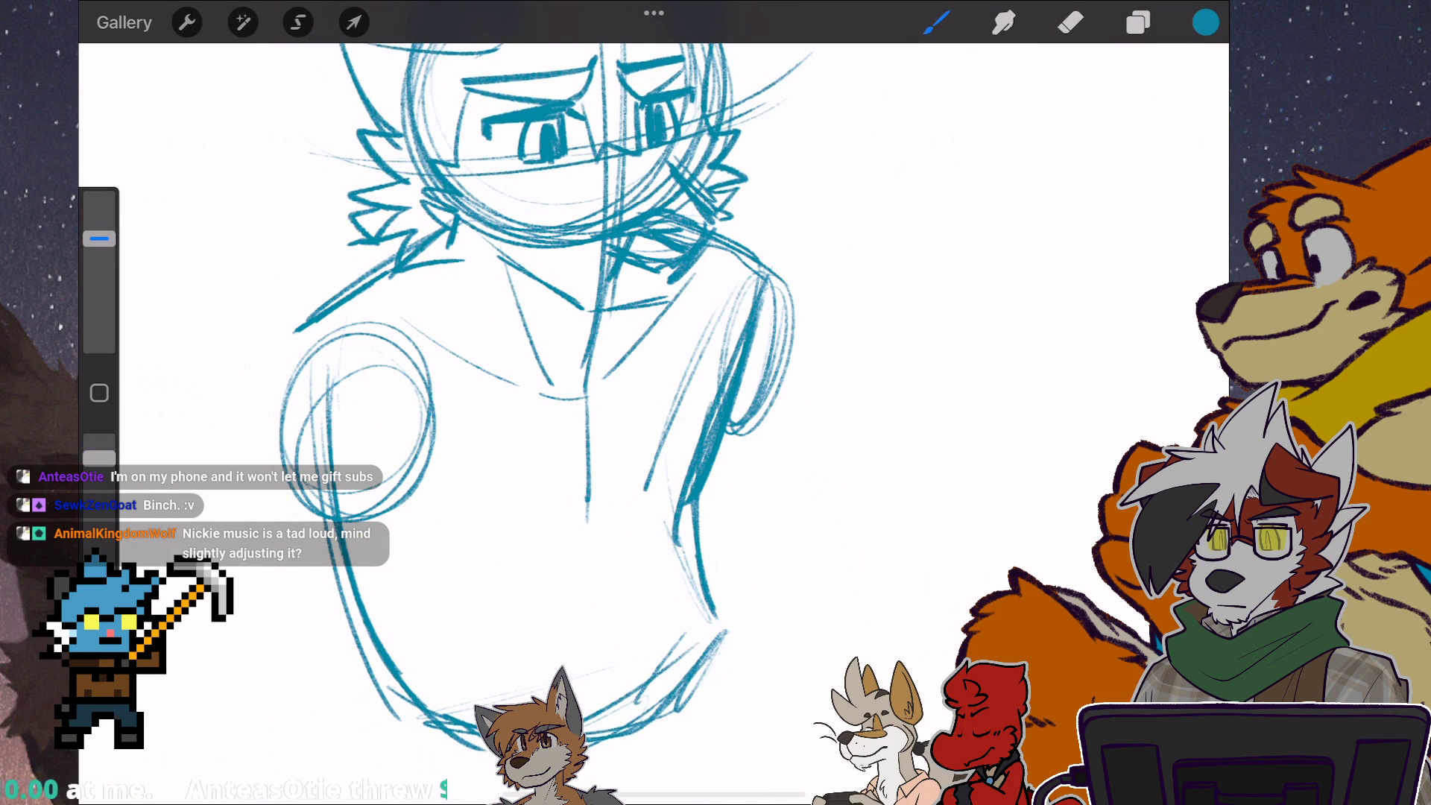
# Draw the collar line across the neck and a line along the right shoulder.
pyautogui.moveTo(336, 314); pyautogui.dragTo(609, 375)
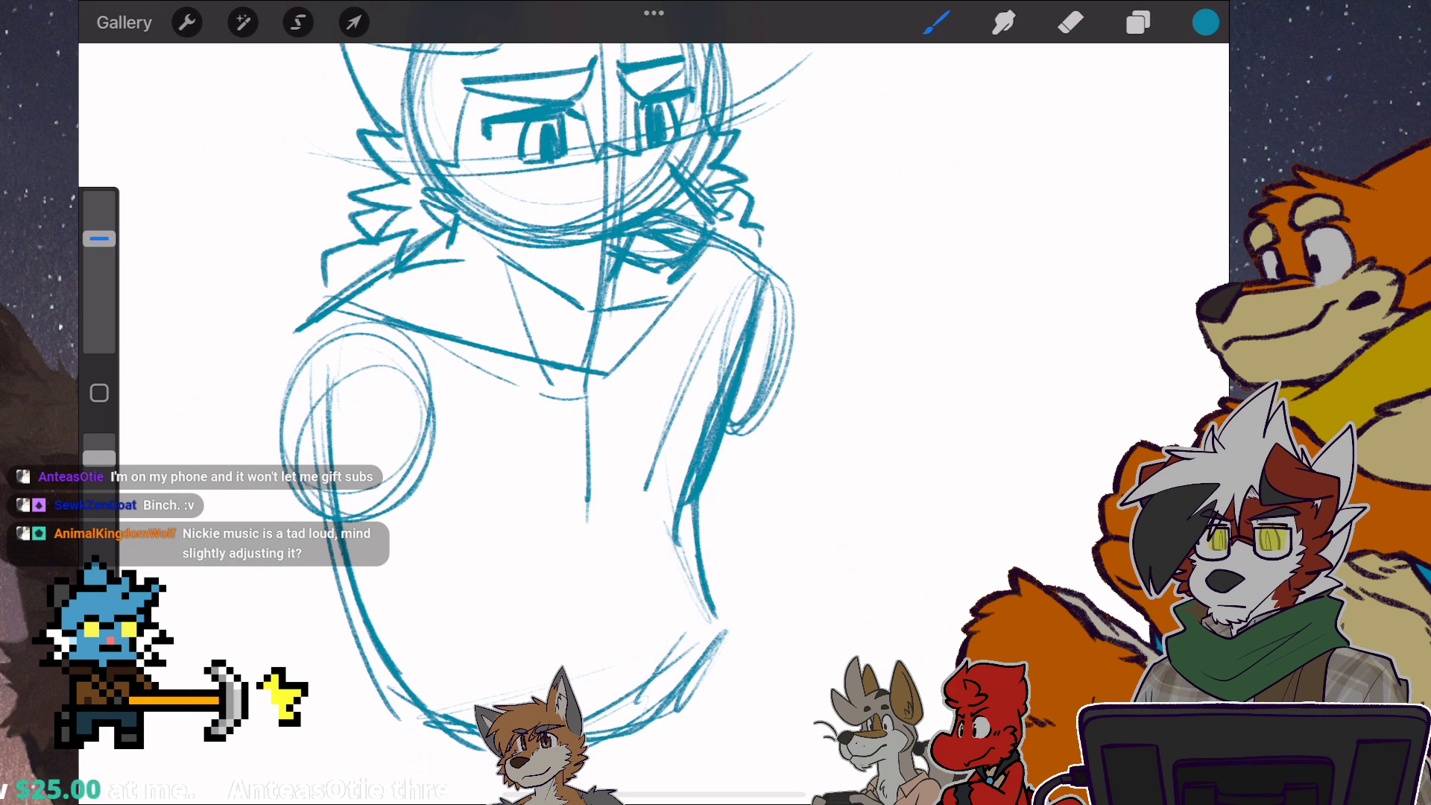
pyautogui.moveTo(738, 269); pyautogui.dragTo(609, 364)
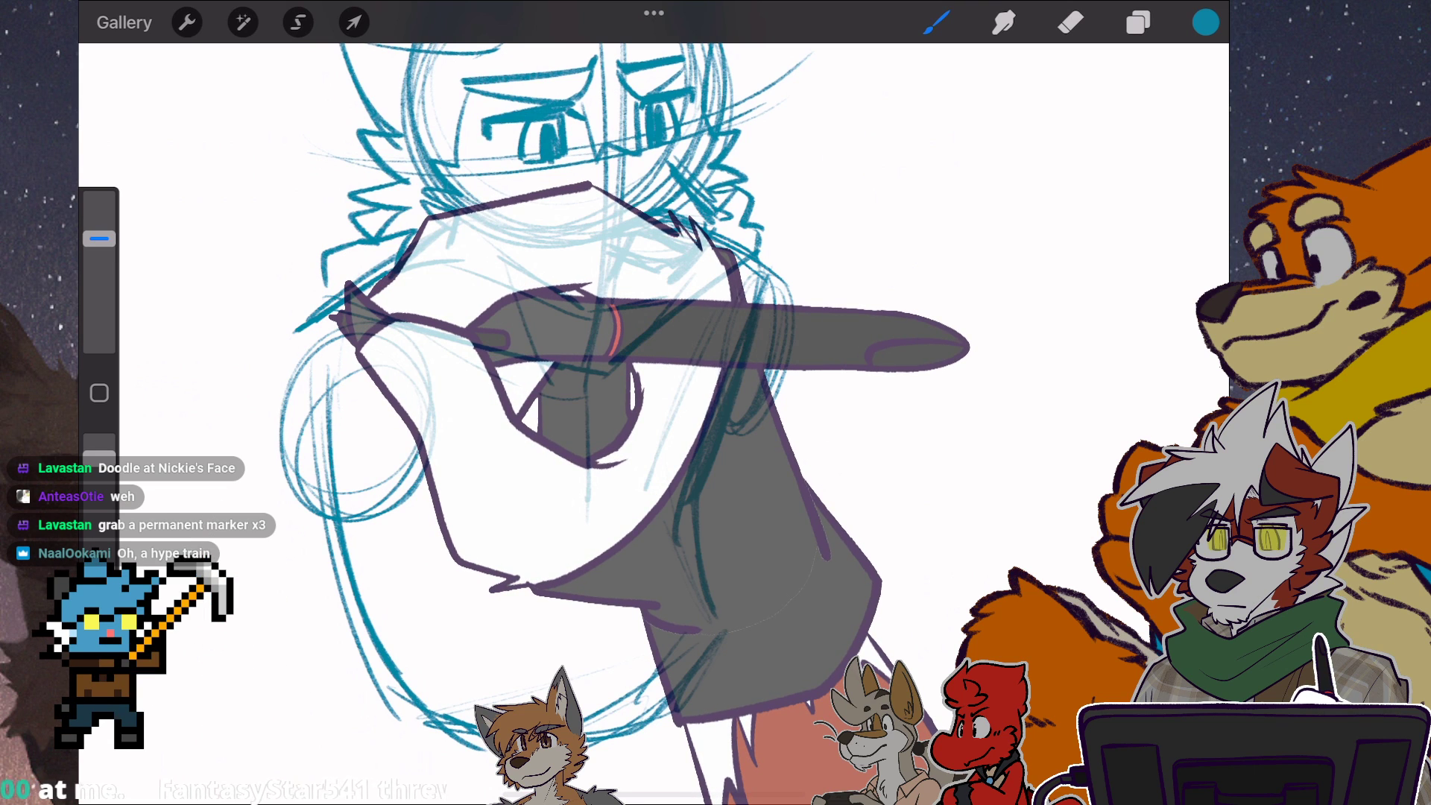
# Draw a short stroke at the lower right, then undo it.
pyautogui.moveTo(671, 447); pyautogui.dragTo(712, 475)
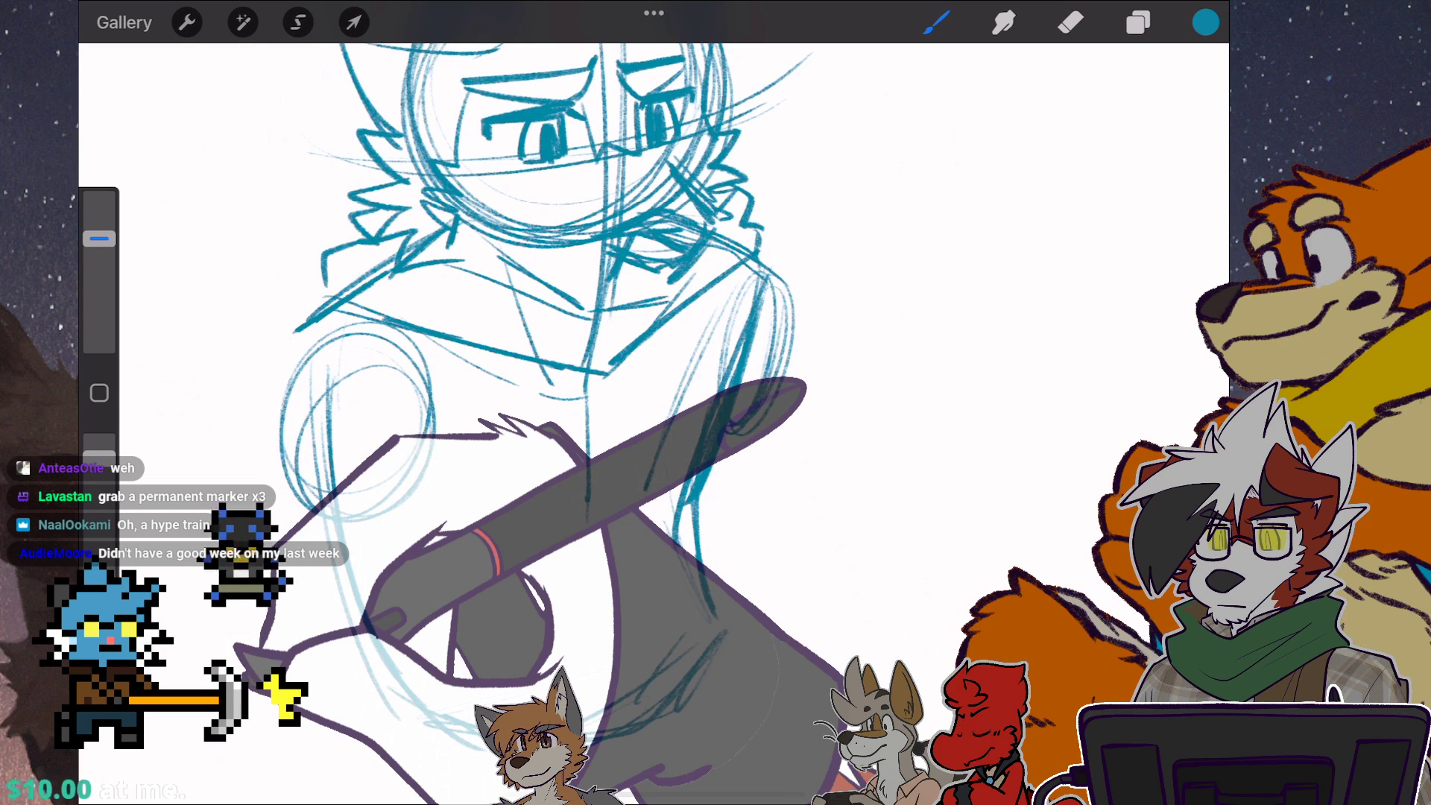
pyautogui.hotkey('ctrl', 'z')
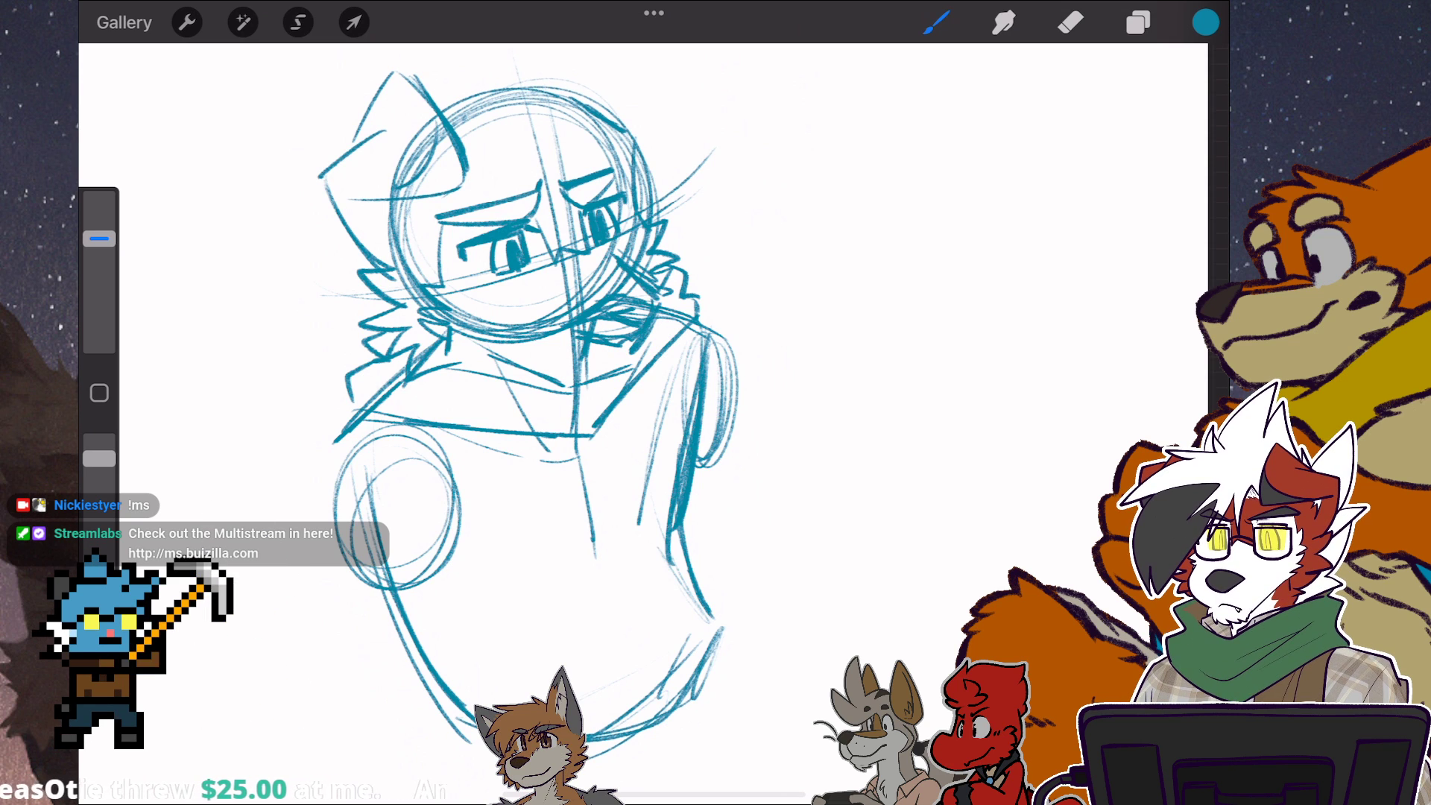
pyautogui.scroll(-2, 536, 392)
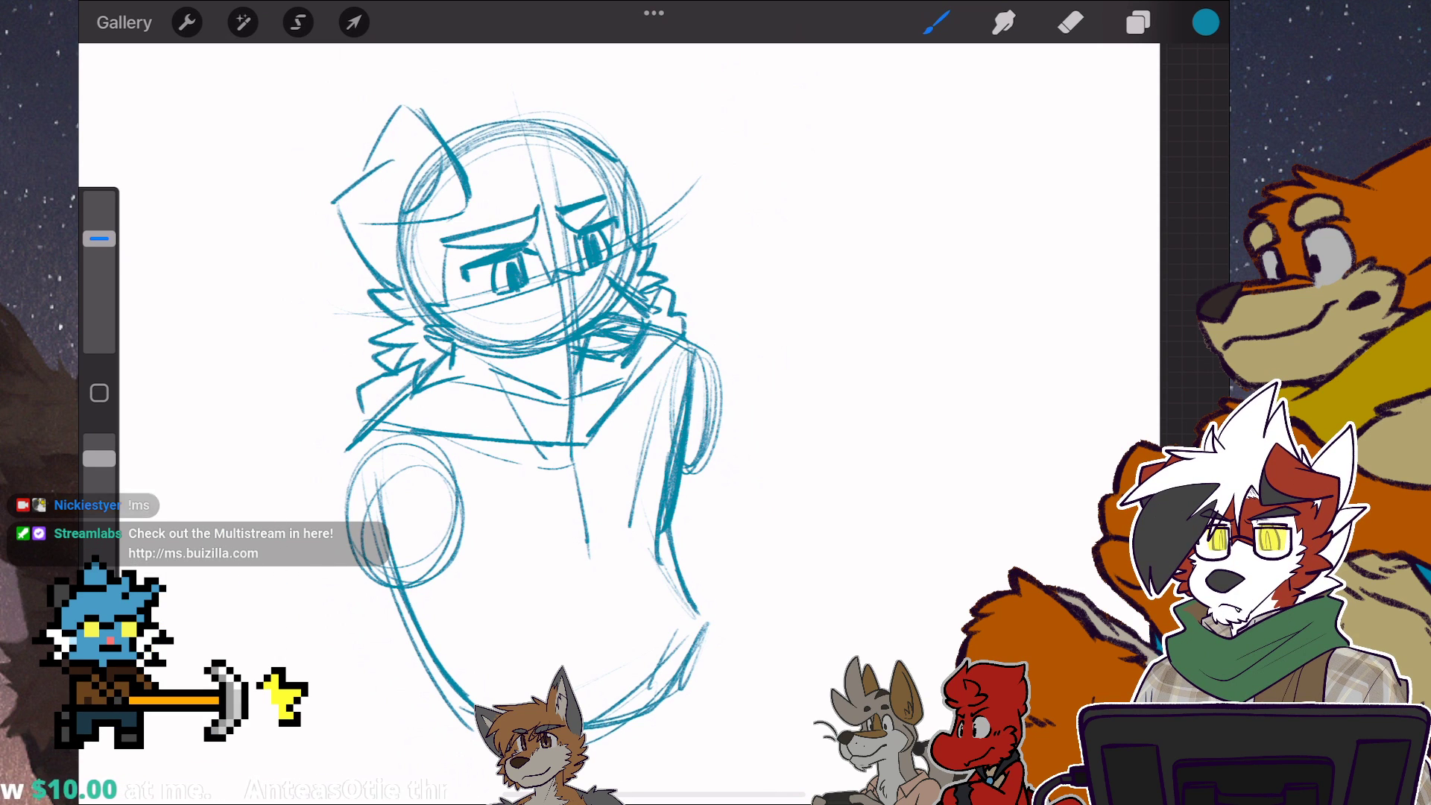
pyautogui.scroll(3, 537, 336)
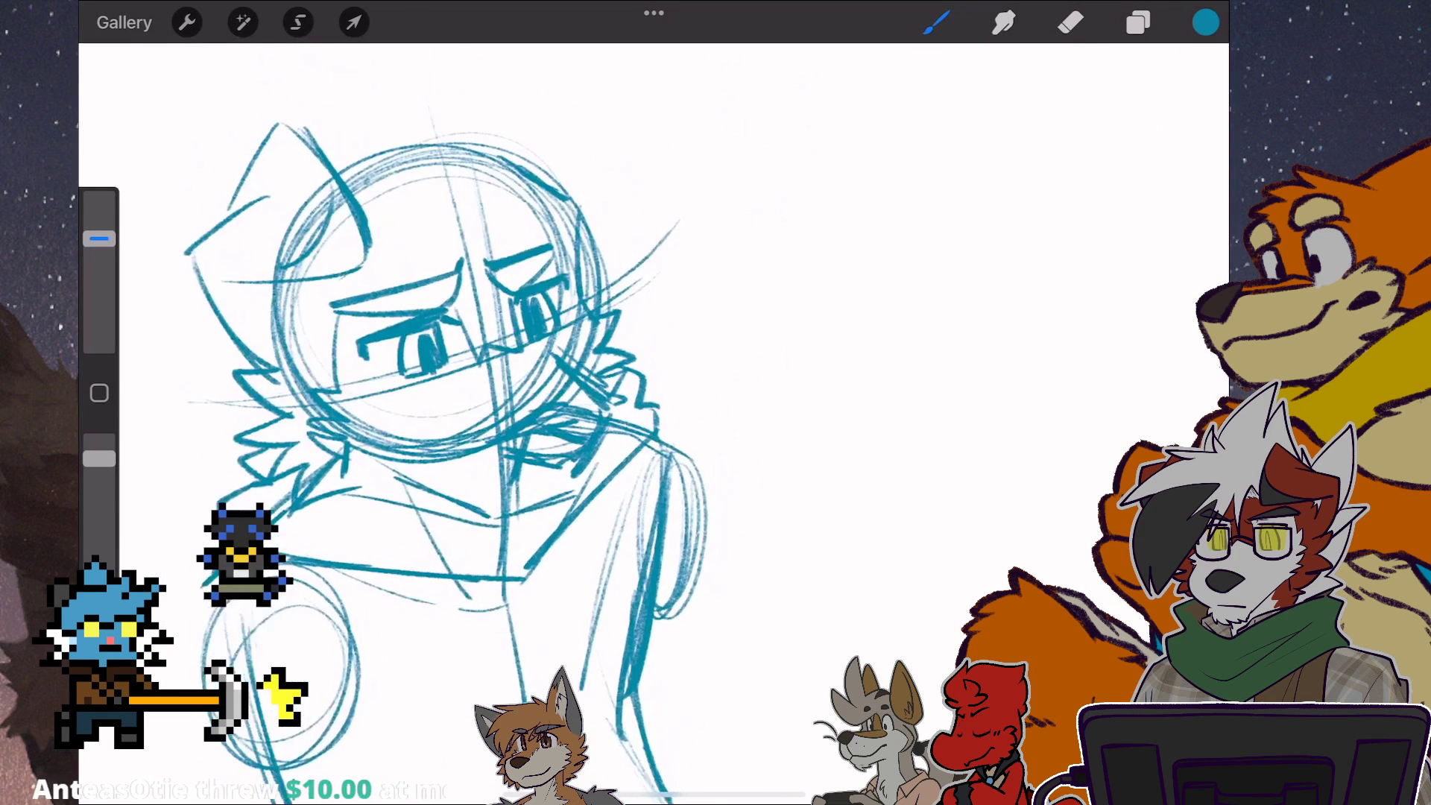
pyautogui.scroll(2, 503, 336)
# Draw a vertical hair strand and an angular bang over the forehead.
pyautogui.moveTo(433, 196); pyautogui.dragTo(434, 297)
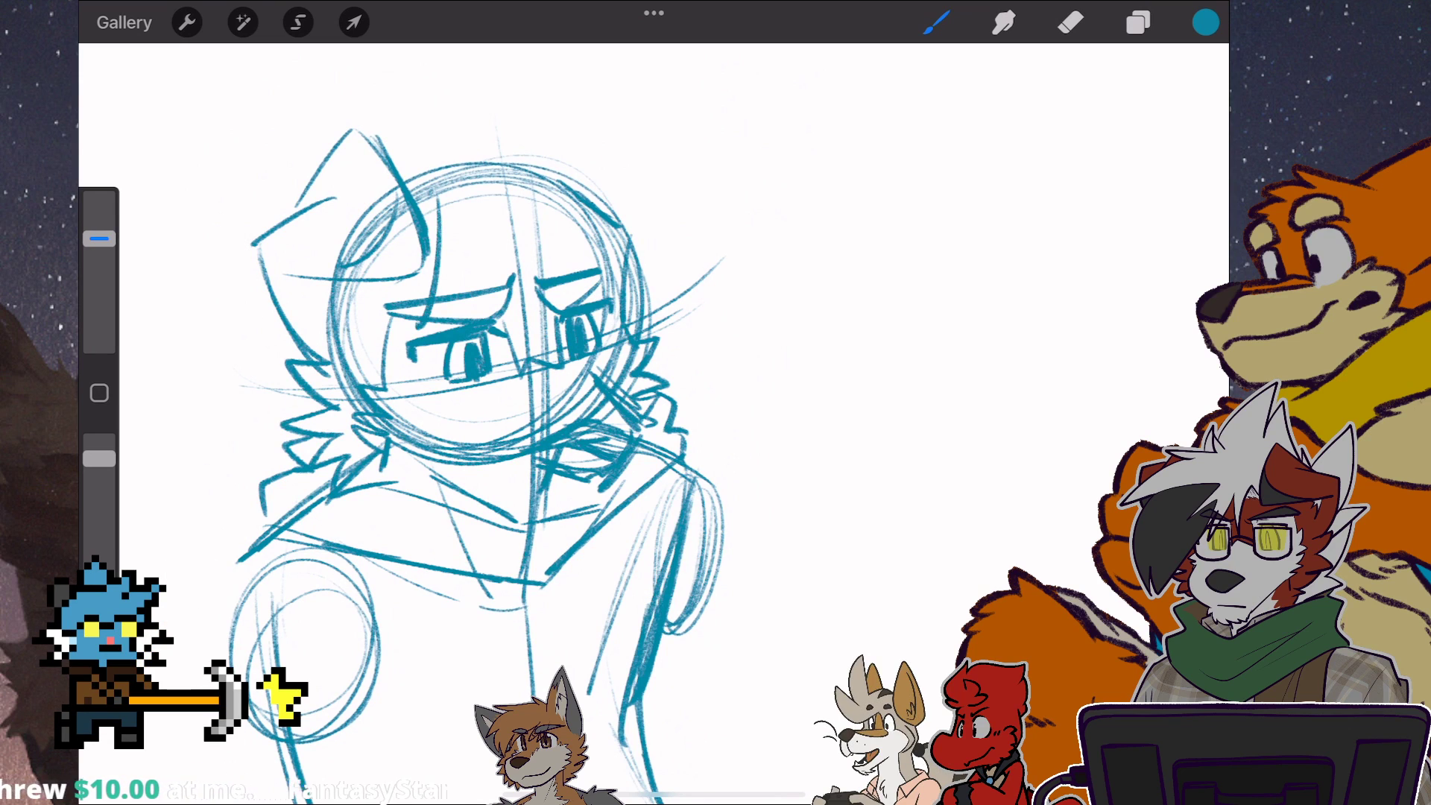
pyautogui.moveTo(452, 240); pyautogui.dragTo(534, 346)
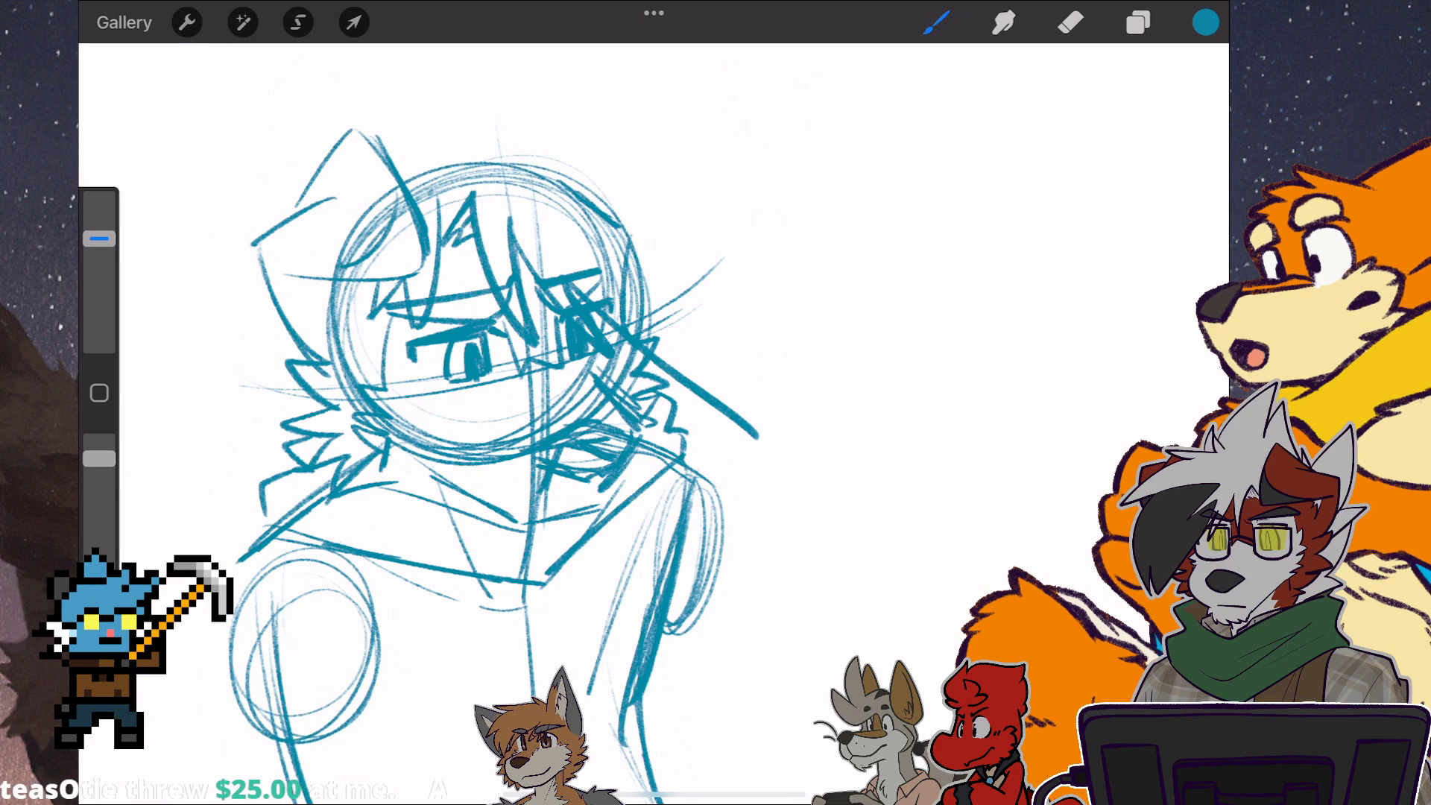
pyautogui.scroll(-1, 503, 447)
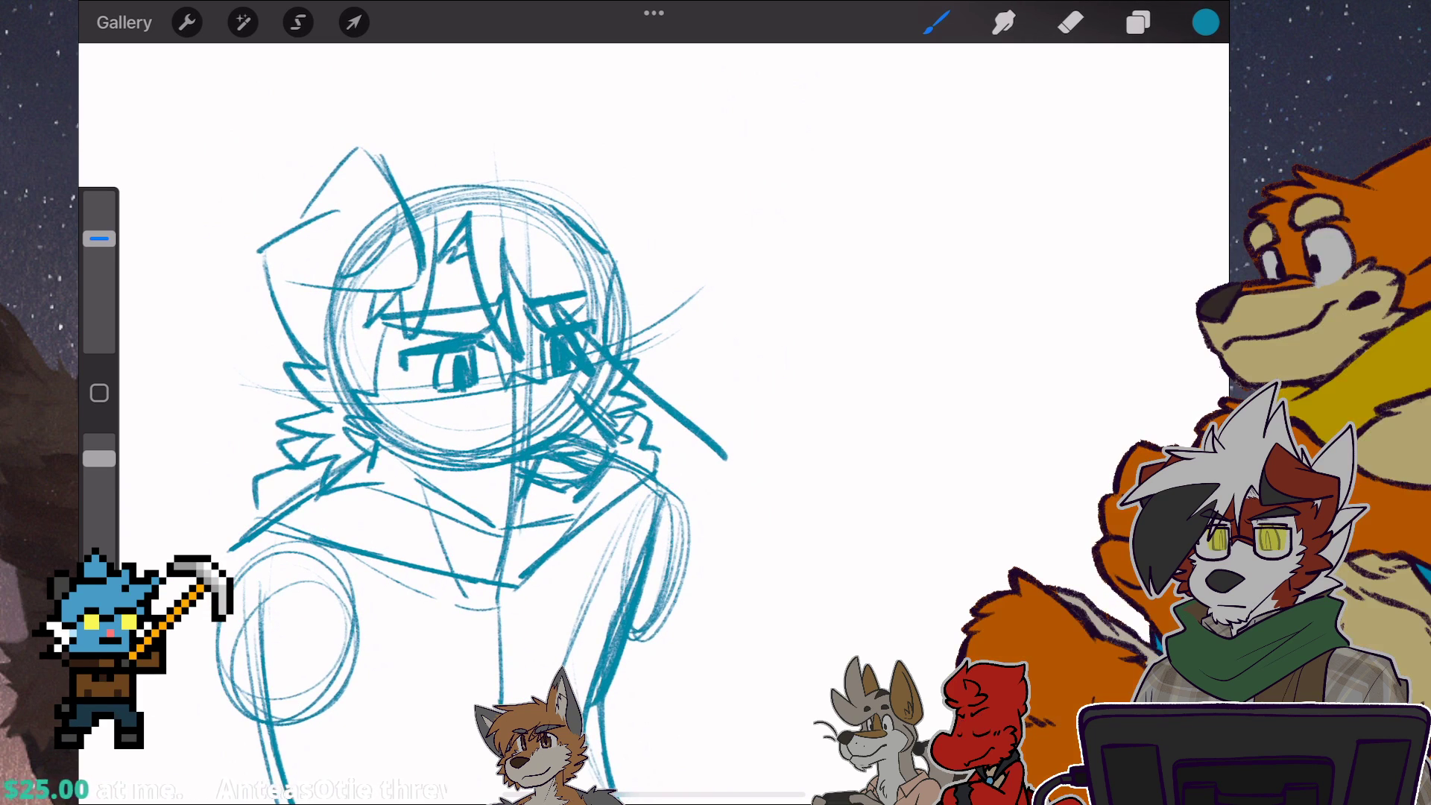
# Sketch hair spikes atop the head and a curved right ear, undoing then restoring the last stroke.
pyautogui.moveTo(475, 124); pyautogui.dragTo(554, 83)
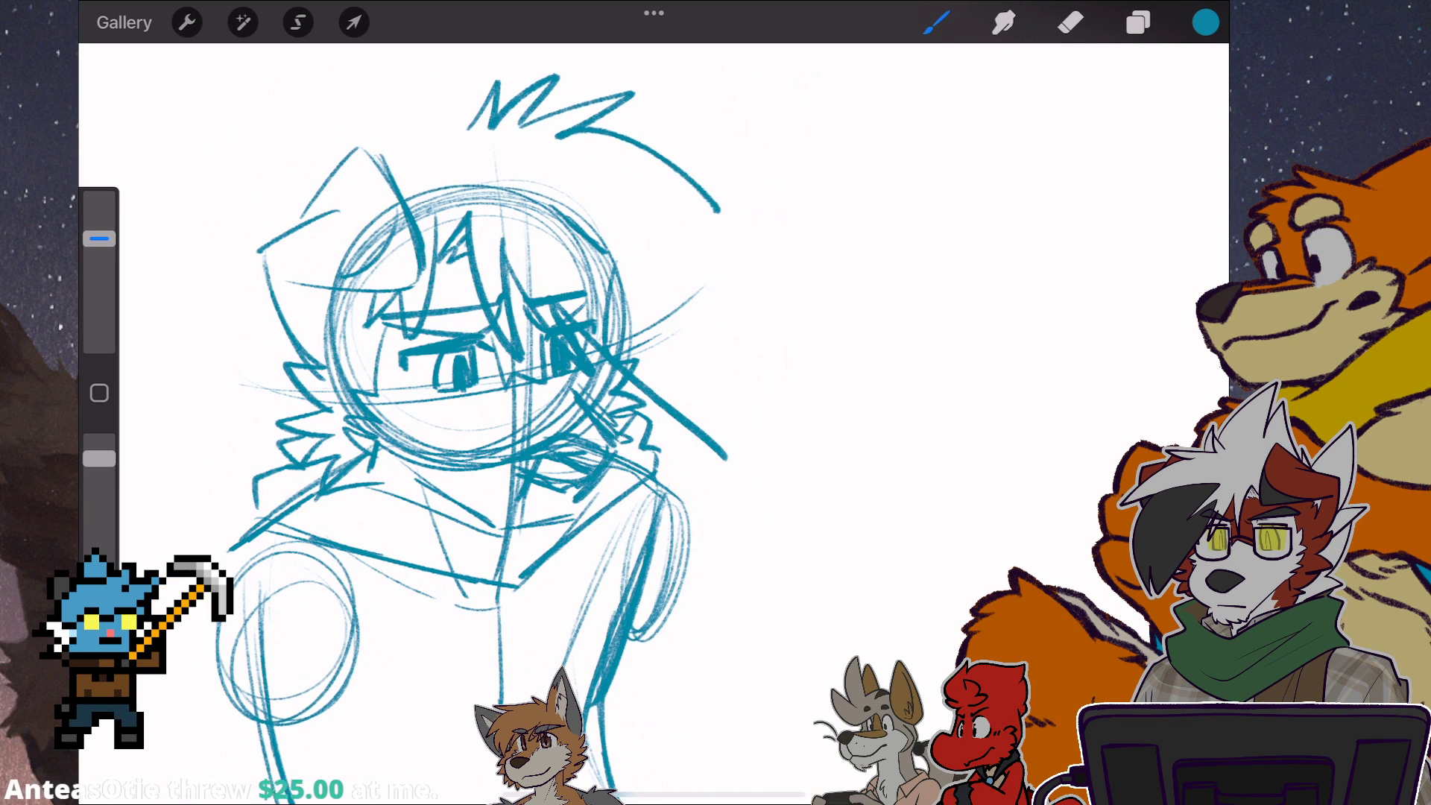
pyautogui.moveTo(643, 204); pyautogui.dragTo(717, 430)
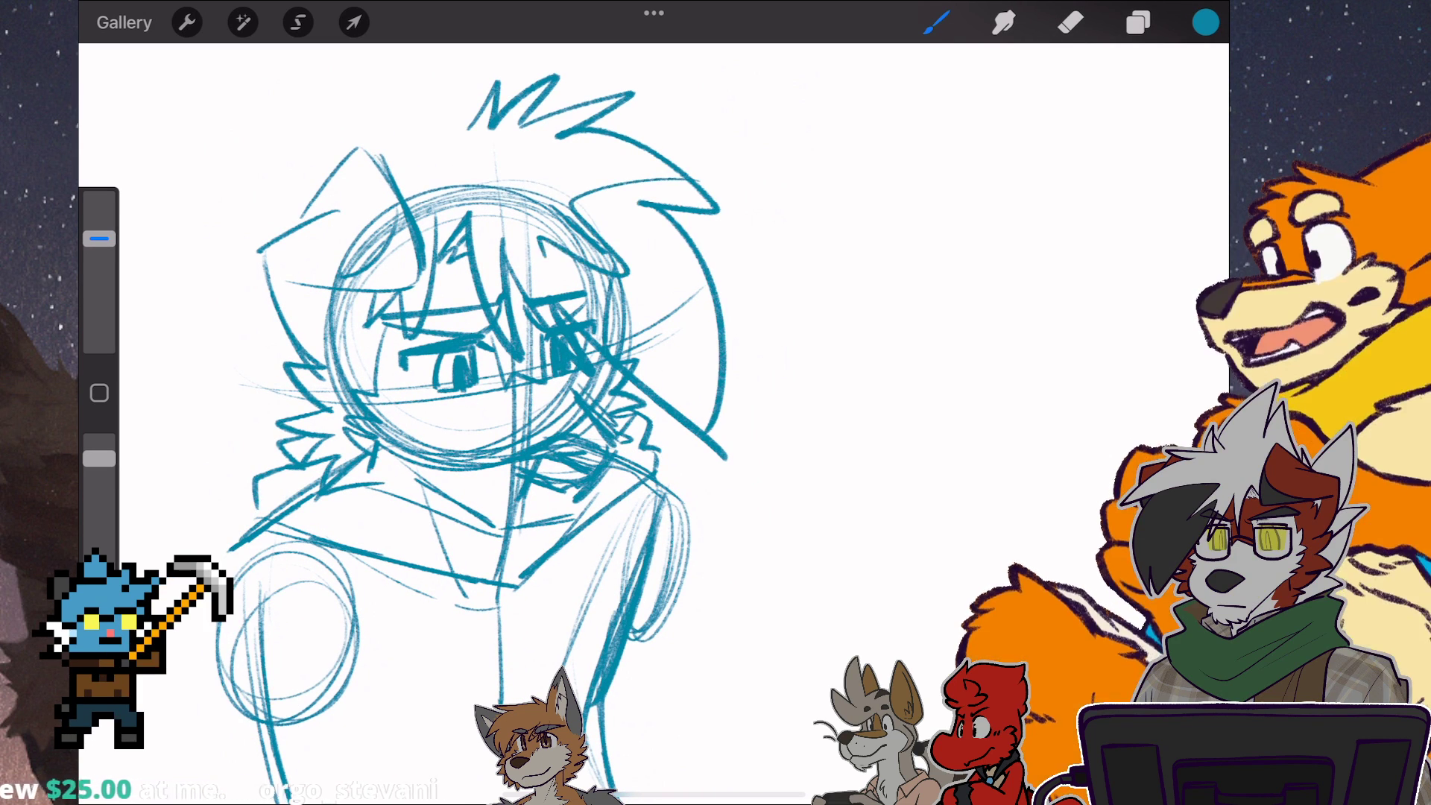
pyautogui.hotkey('ctrl', 'z')
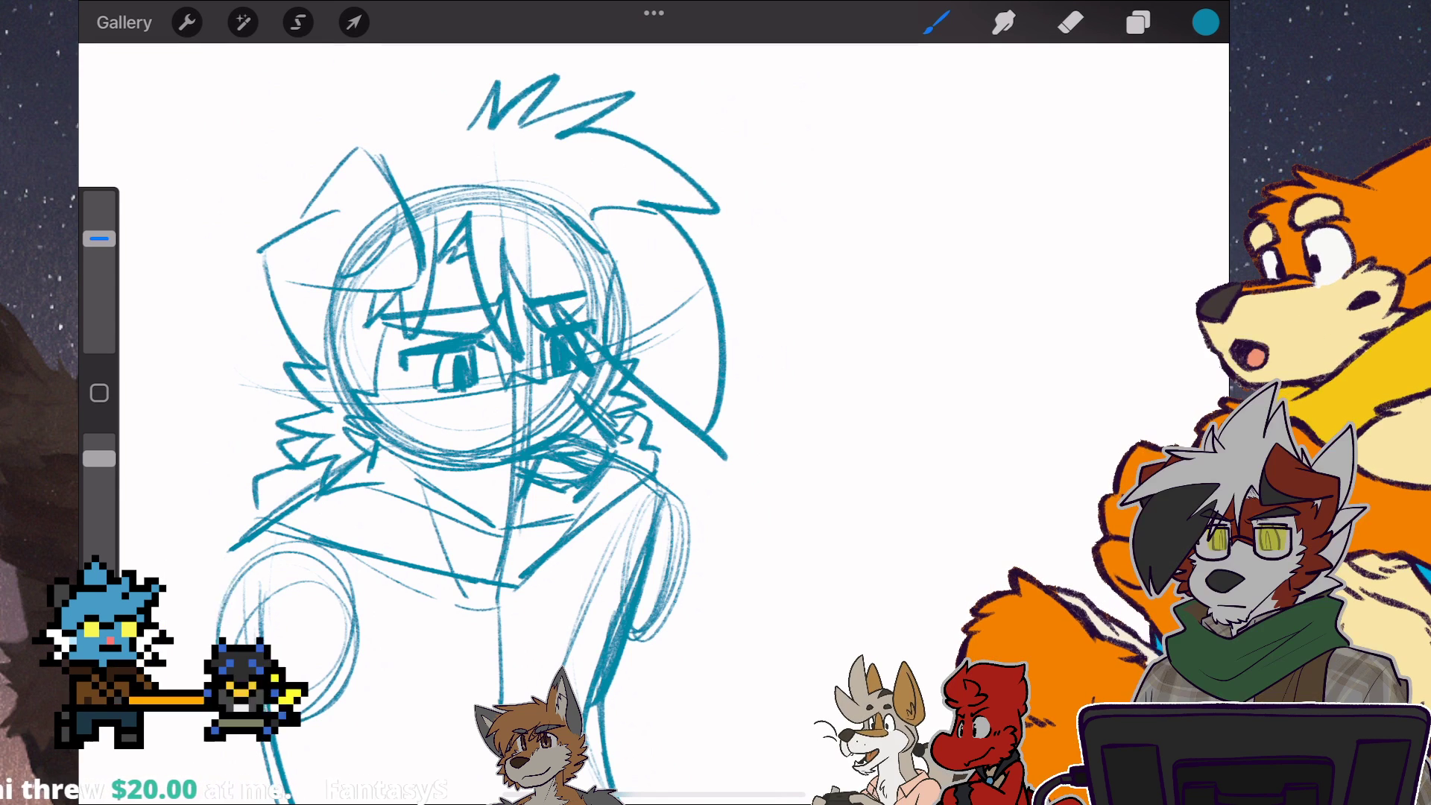
pyautogui.hotkey('ctrl', 'shift', 'z')
pyautogui.scroll(-3, 504, 392)
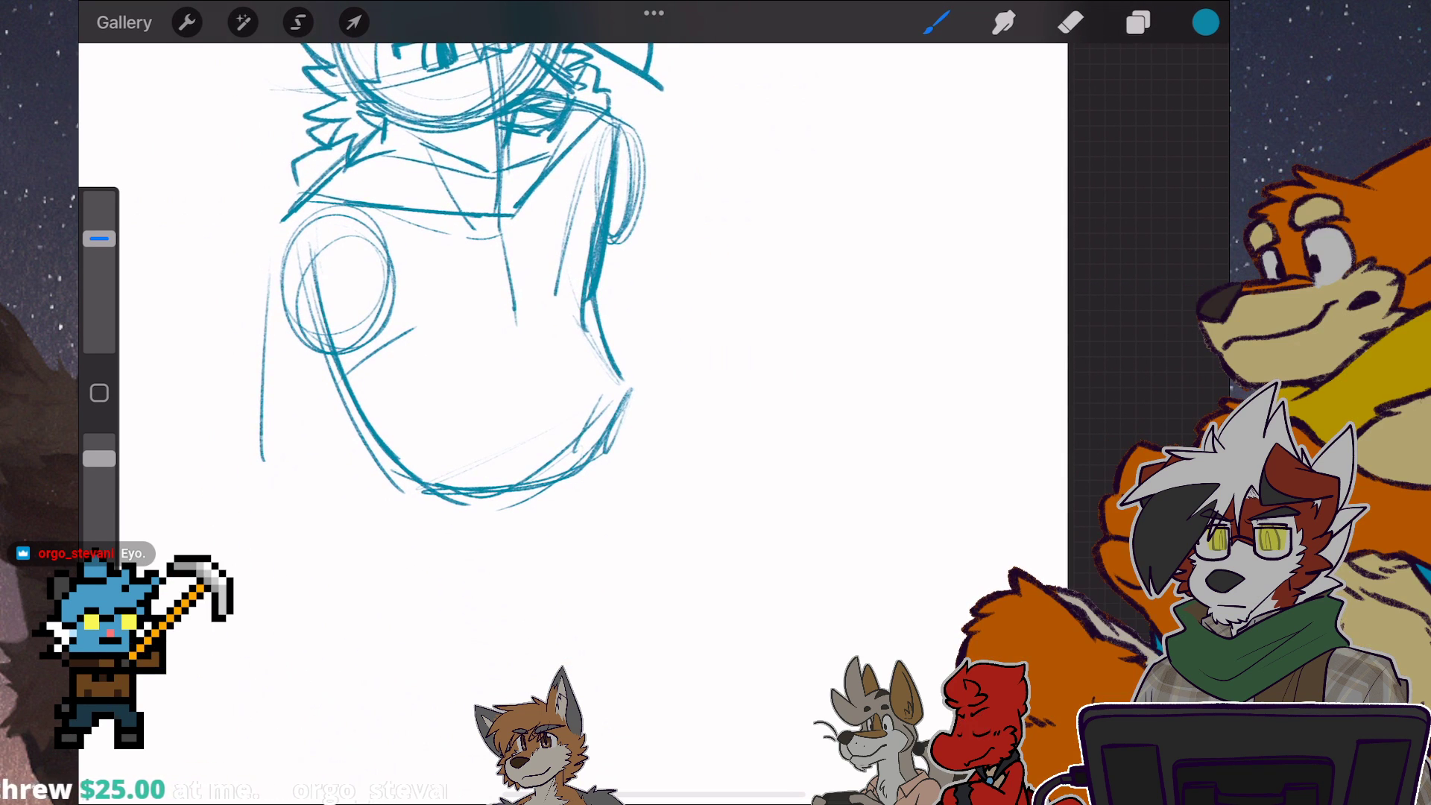
# Draw the torso centre diagonal, redraw the right hip stroke, and add a shoulder diagonal.
pyautogui.moveTo(367, 476); pyautogui.dragTo(389, 431)
pyautogui.moveTo(470, 247)
pyautogui.mouseDown()
pyautogui.moveTo(509, 415)
pyautogui.moveTo(448, 591)
pyautogui.mouseUp()
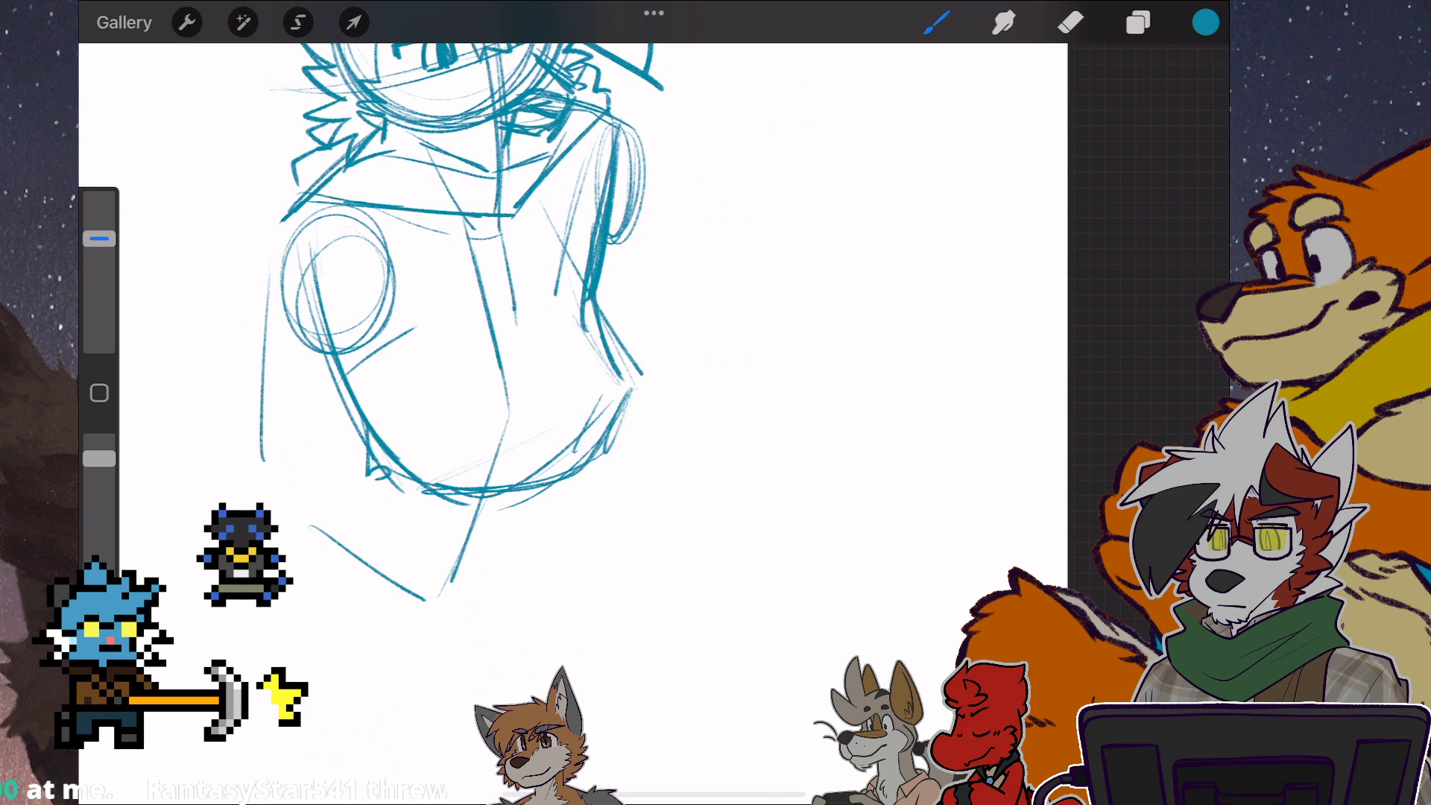
pyautogui.hotkey('ctrl', 'z')
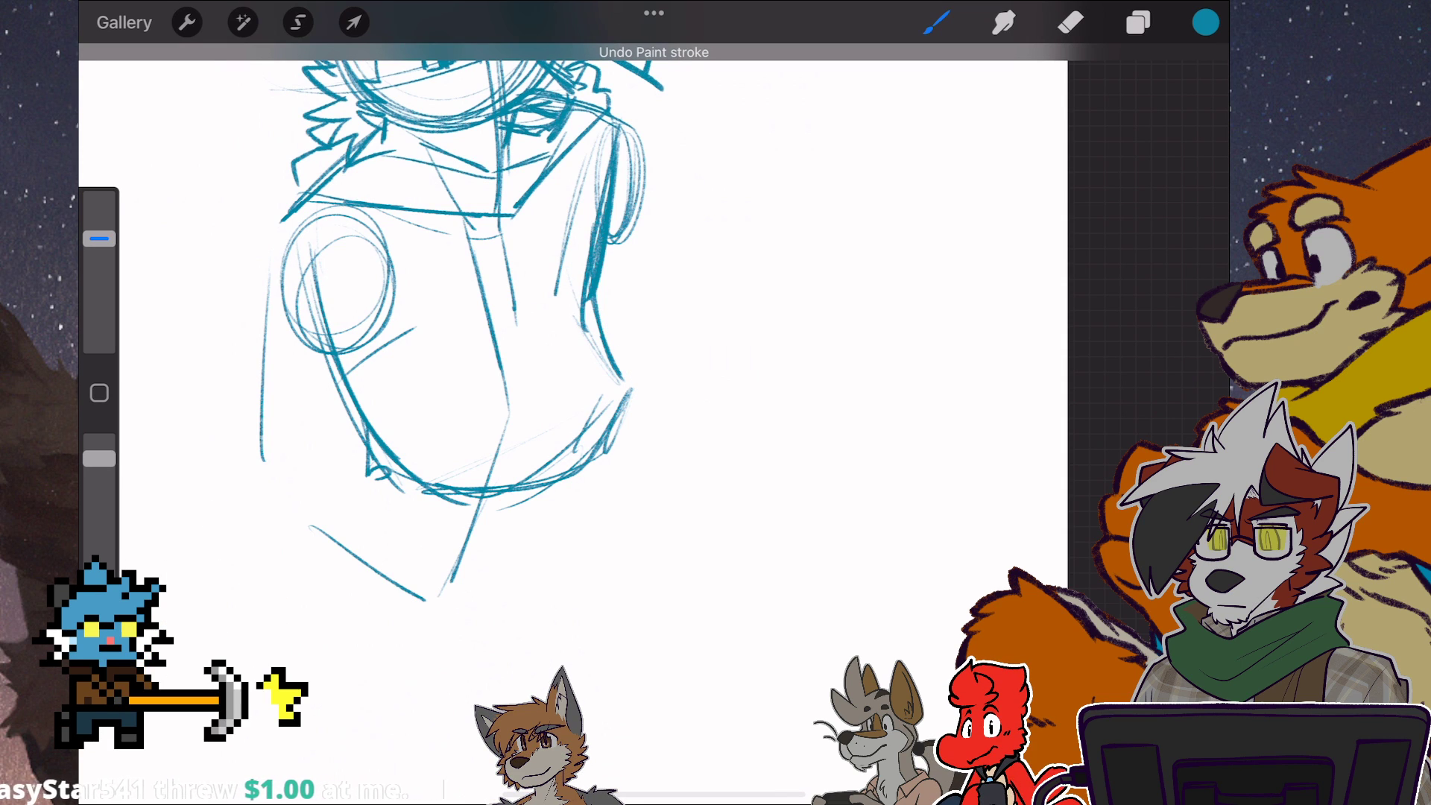
pyautogui.hotkey('ctrl', 'z')
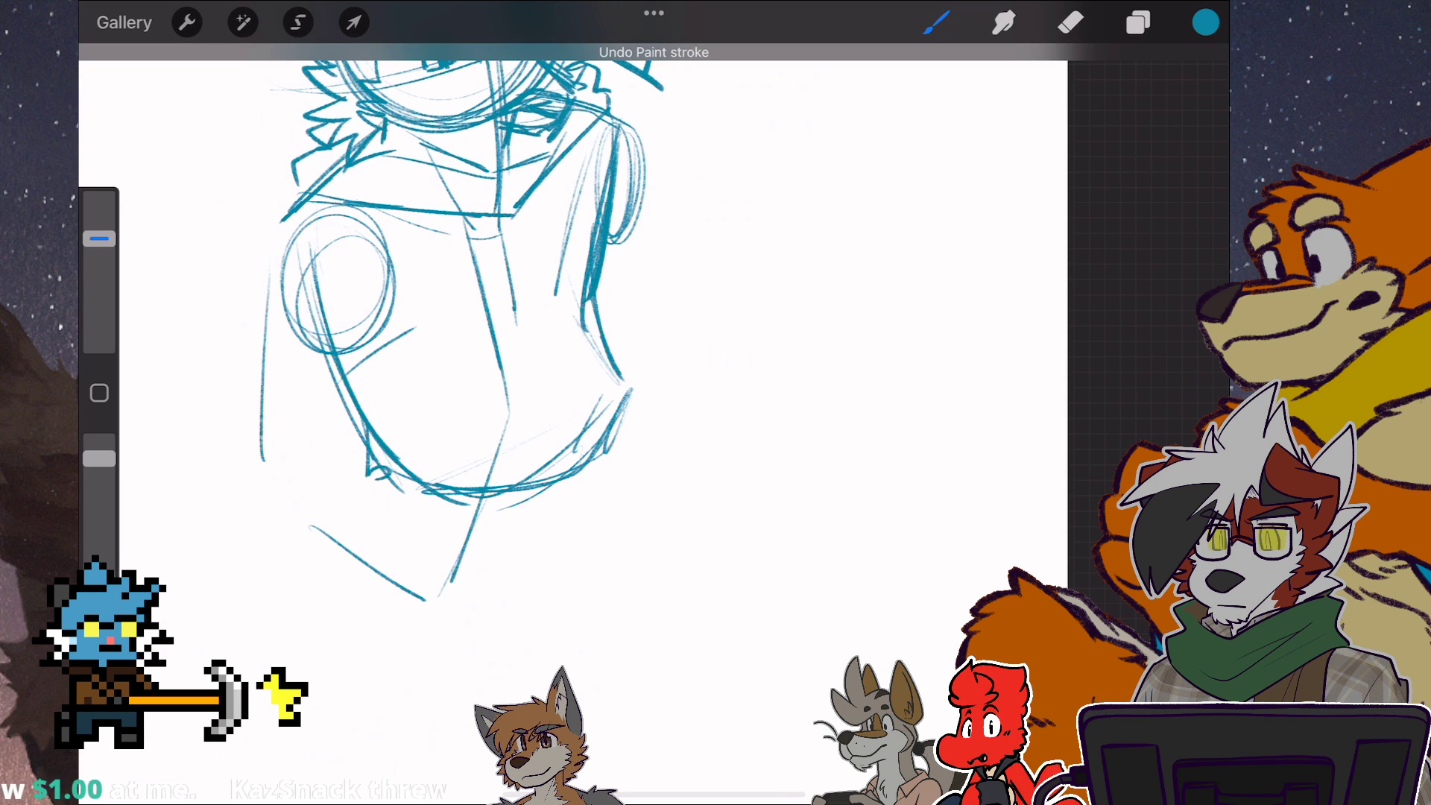
pyautogui.moveTo(610, 423); pyautogui.dragTo(637, 452)
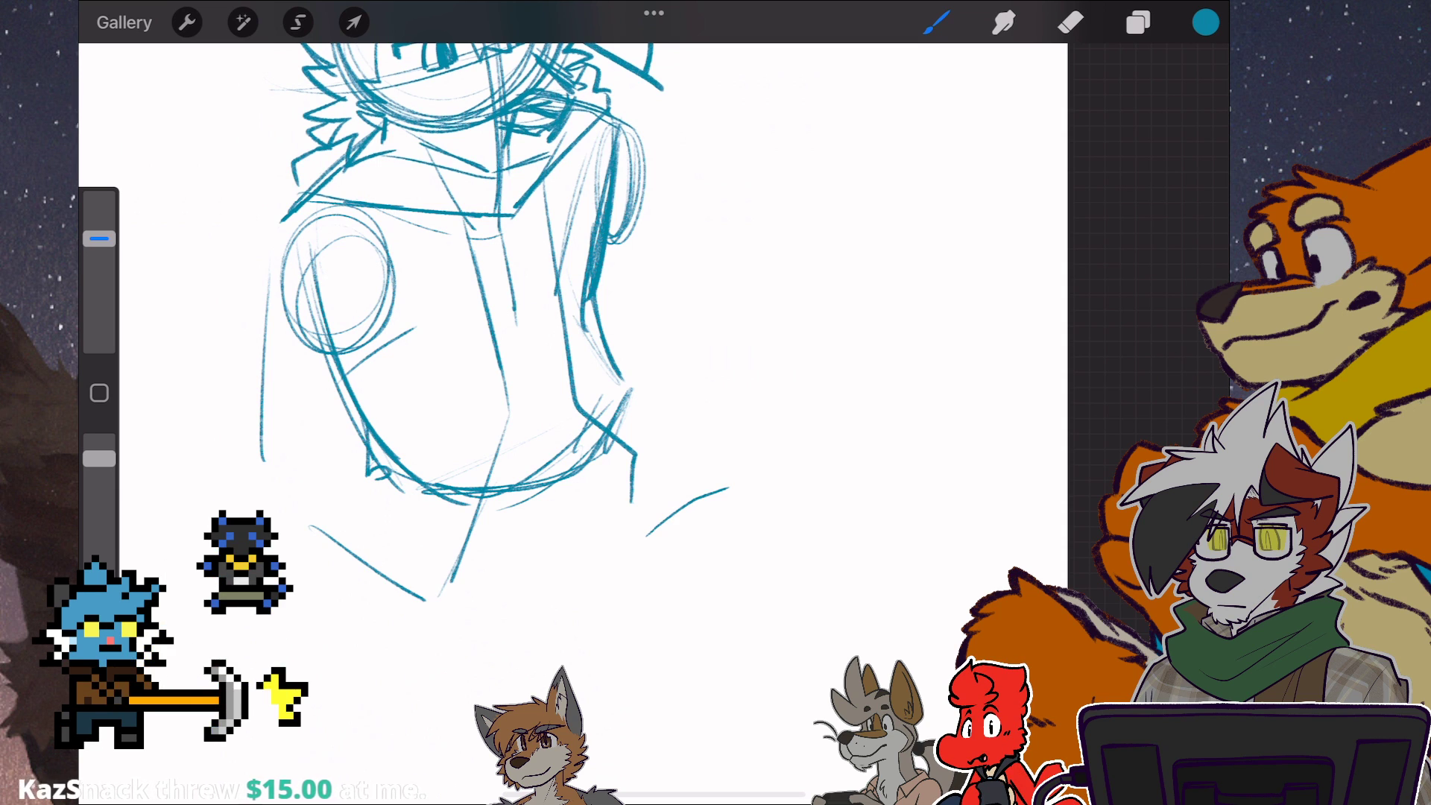
pyautogui.scroll(2, 503, 336)
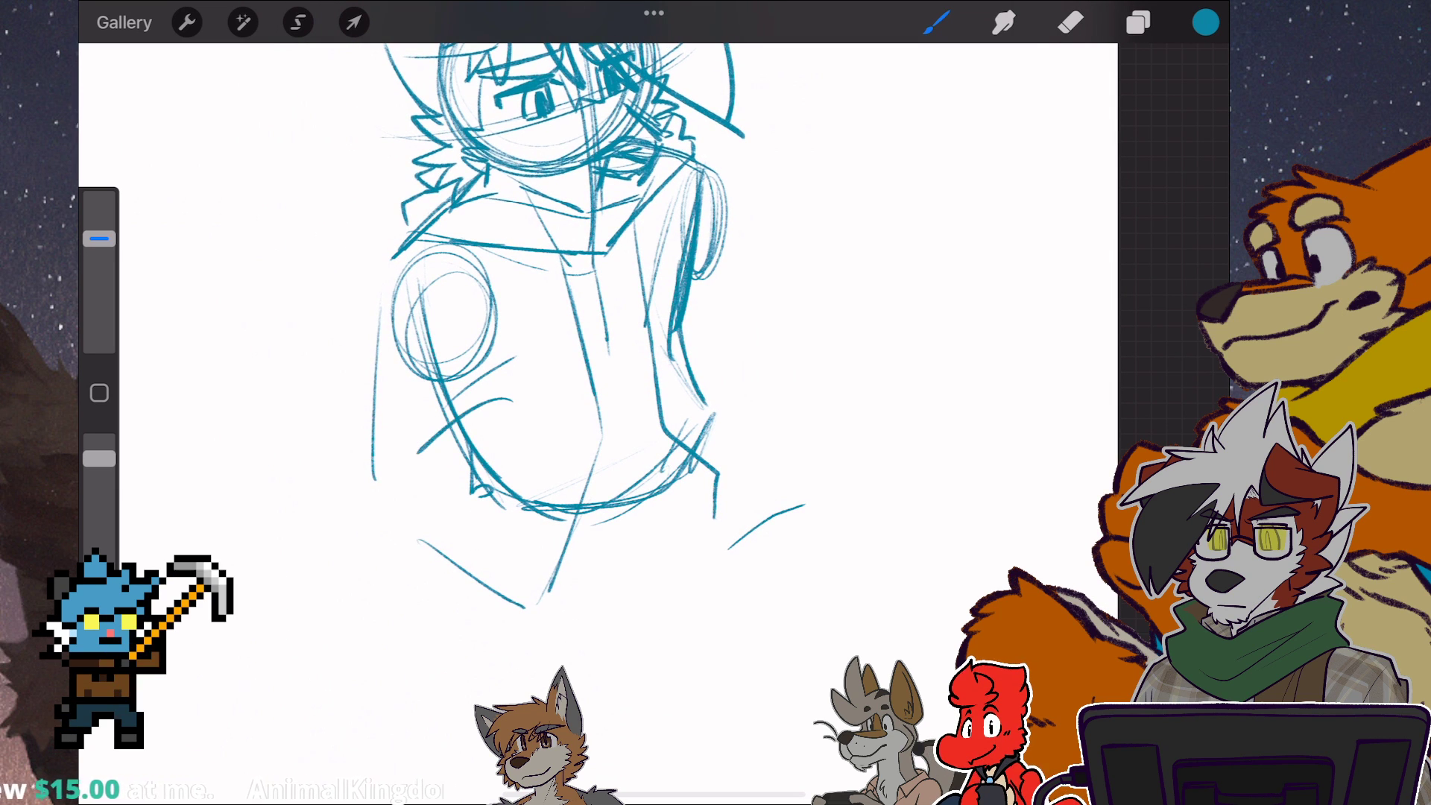
pyautogui.moveTo(425, 266); pyautogui.dragTo(496, 323)
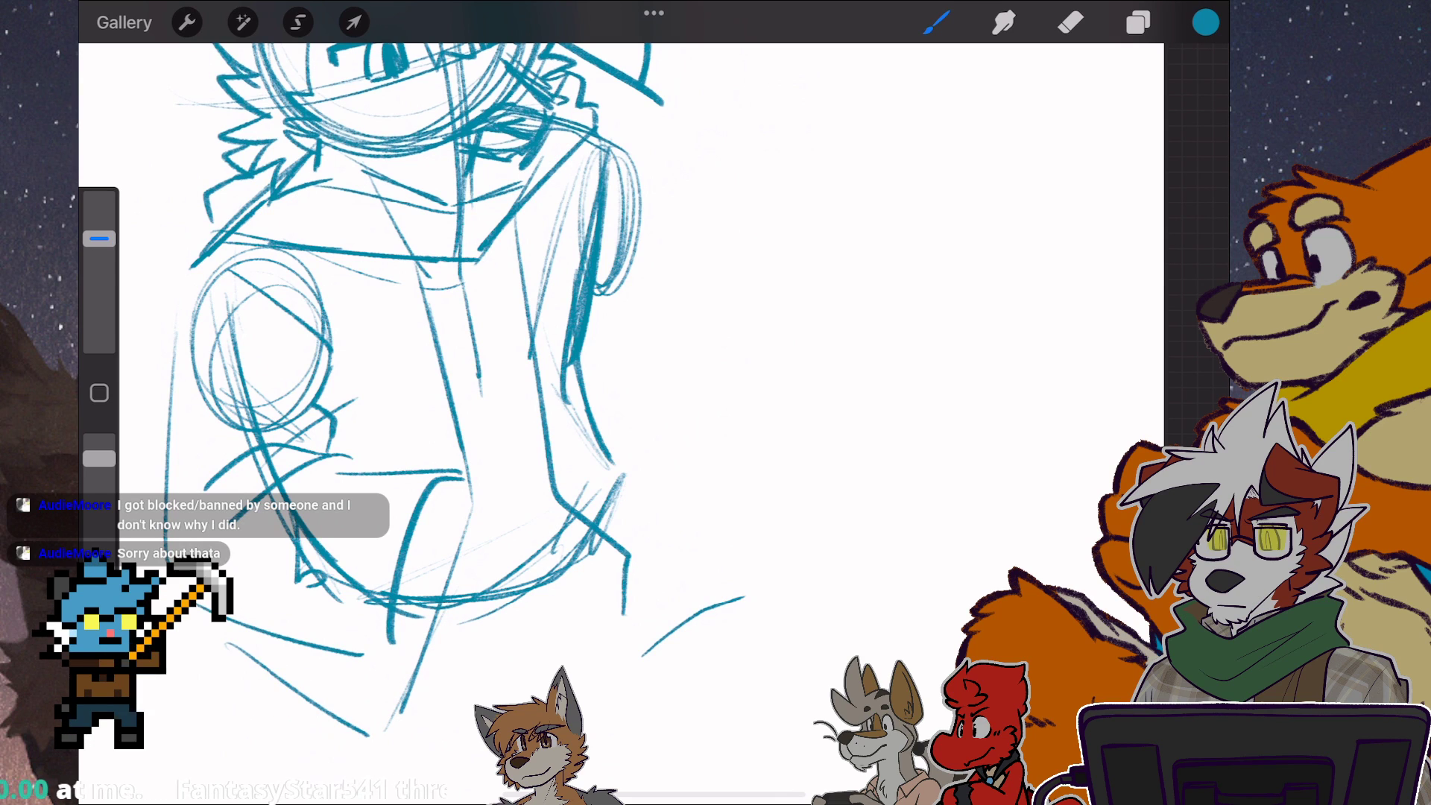
# Sketch lines across the lower torso and along its bottom, undoing a stray stroke.
pyautogui.moveTo(434, 486)
pyautogui.mouseDown()
pyautogui.moveTo(537, 464)
pyautogui.moveTo(555, 497)
pyautogui.mouseUp()
pyautogui.hotkey('ctrl', 'z')
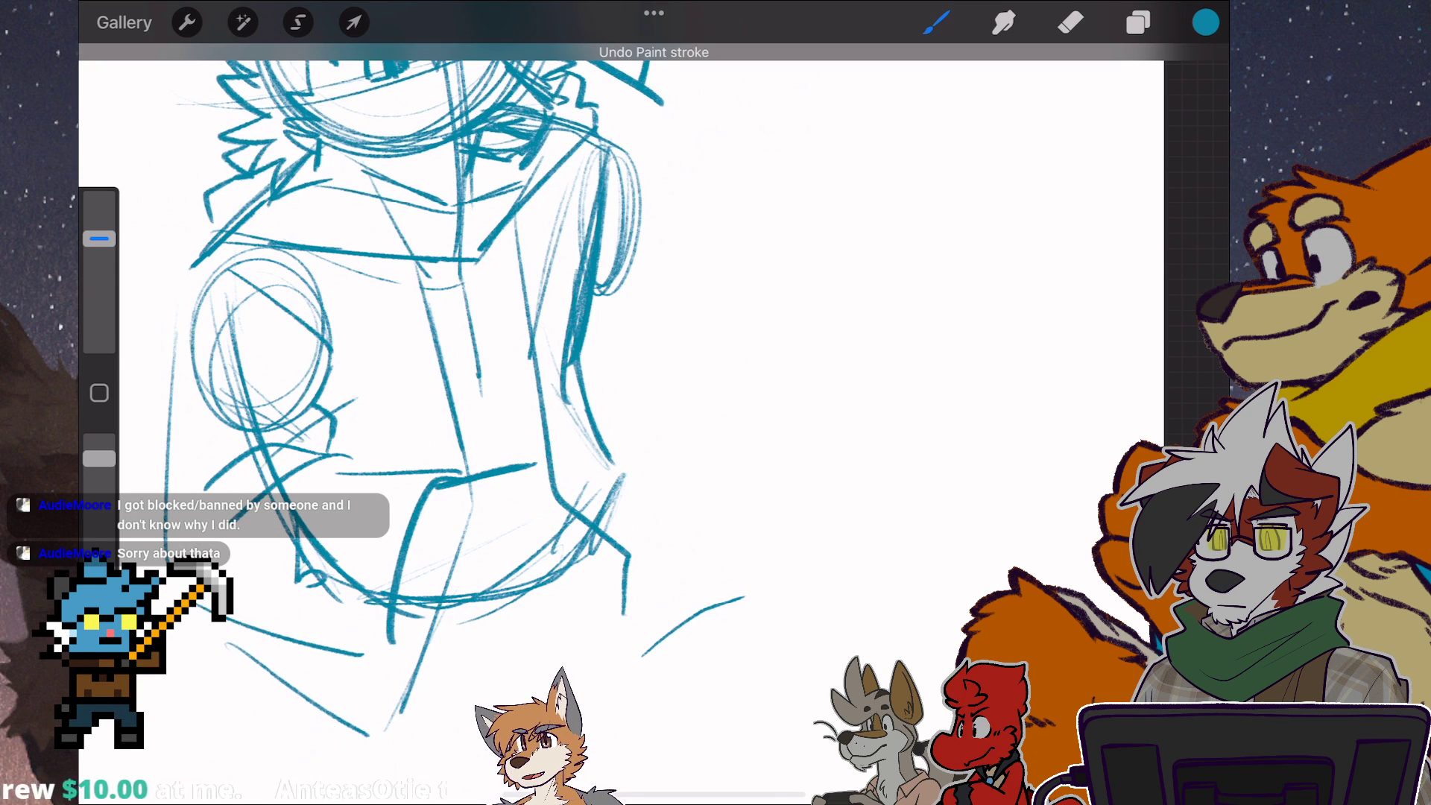
pyautogui.moveTo(402, 621); pyautogui.dragTo(517, 609)
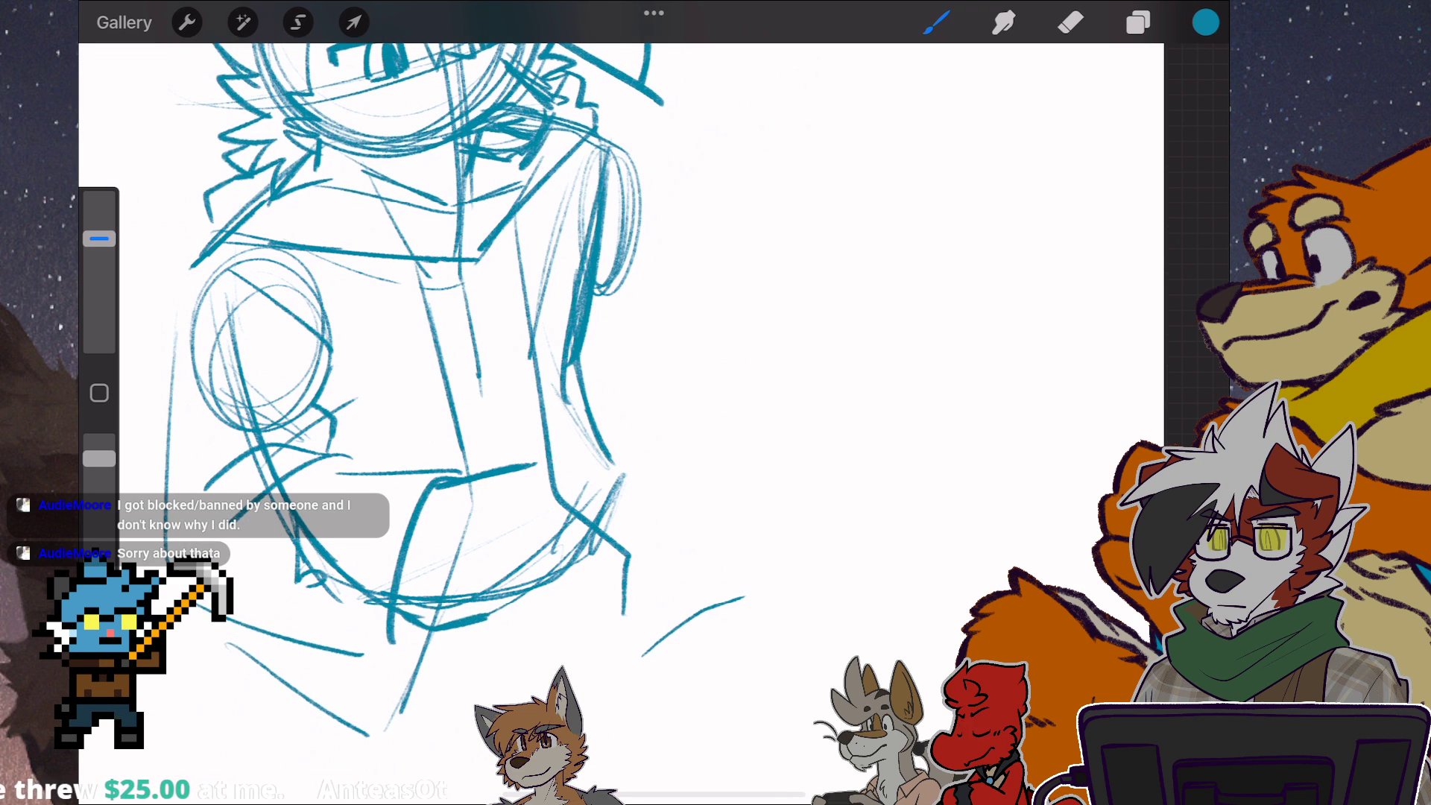
# Add fold strokes on the torso's right side and draw the jacket hem with small details.
pyautogui.moveTo(492, 481); pyautogui.dragTo(525, 542)
pyautogui.moveTo(541, 467)
pyautogui.mouseDown()
pyautogui.moveTo(623, 483)
pyautogui.moveTo(659, 559)
pyautogui.mouseUp()
pyautogui.moveTo(609, 514); pyautogui.dragTo(576, 609)
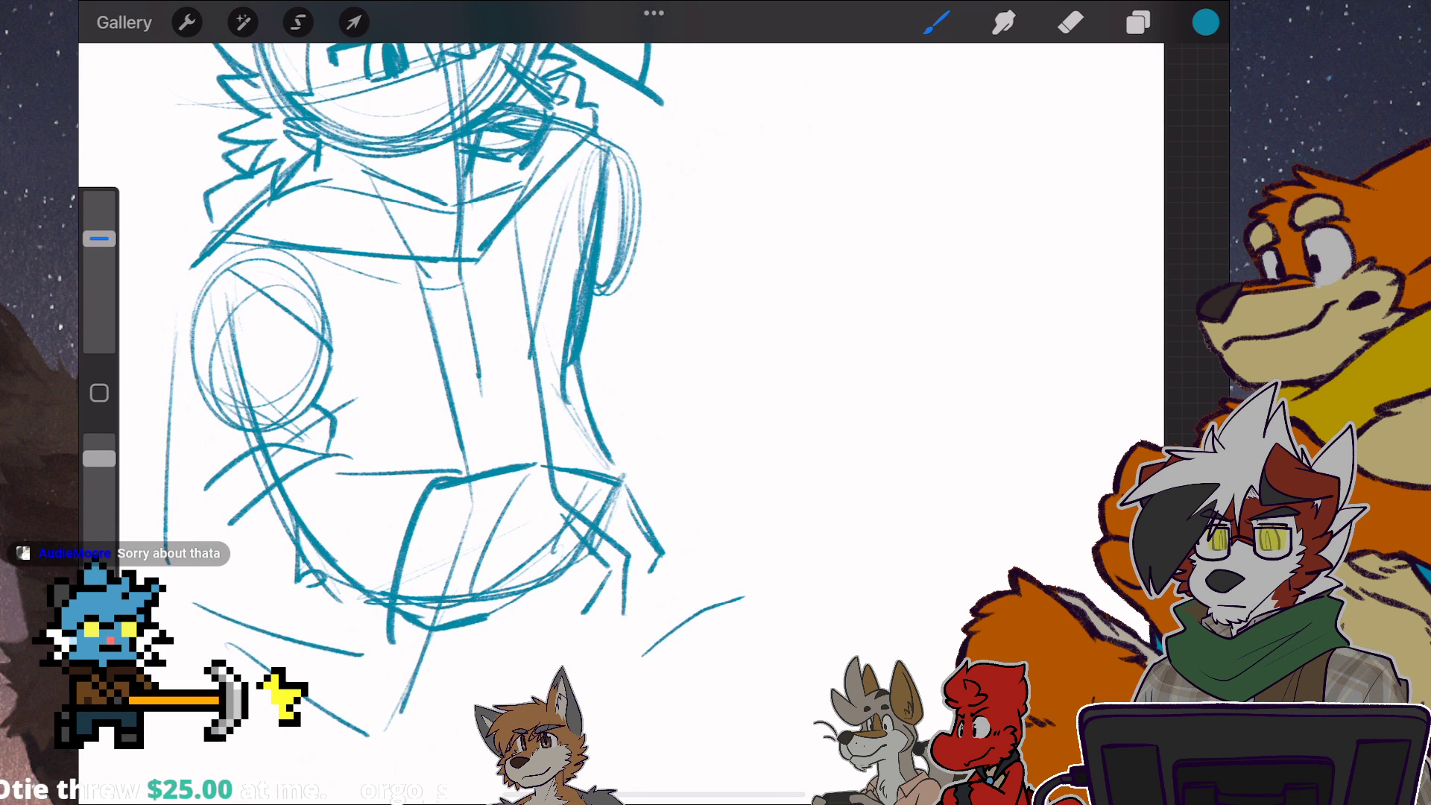
pyautogui.moveTo(535, 561)
pyautogui.mouseDown()
pyautogui.moveTo(555, 626)
pyautogui.moveTo(475, 649)
pyautogui.mouseUp()
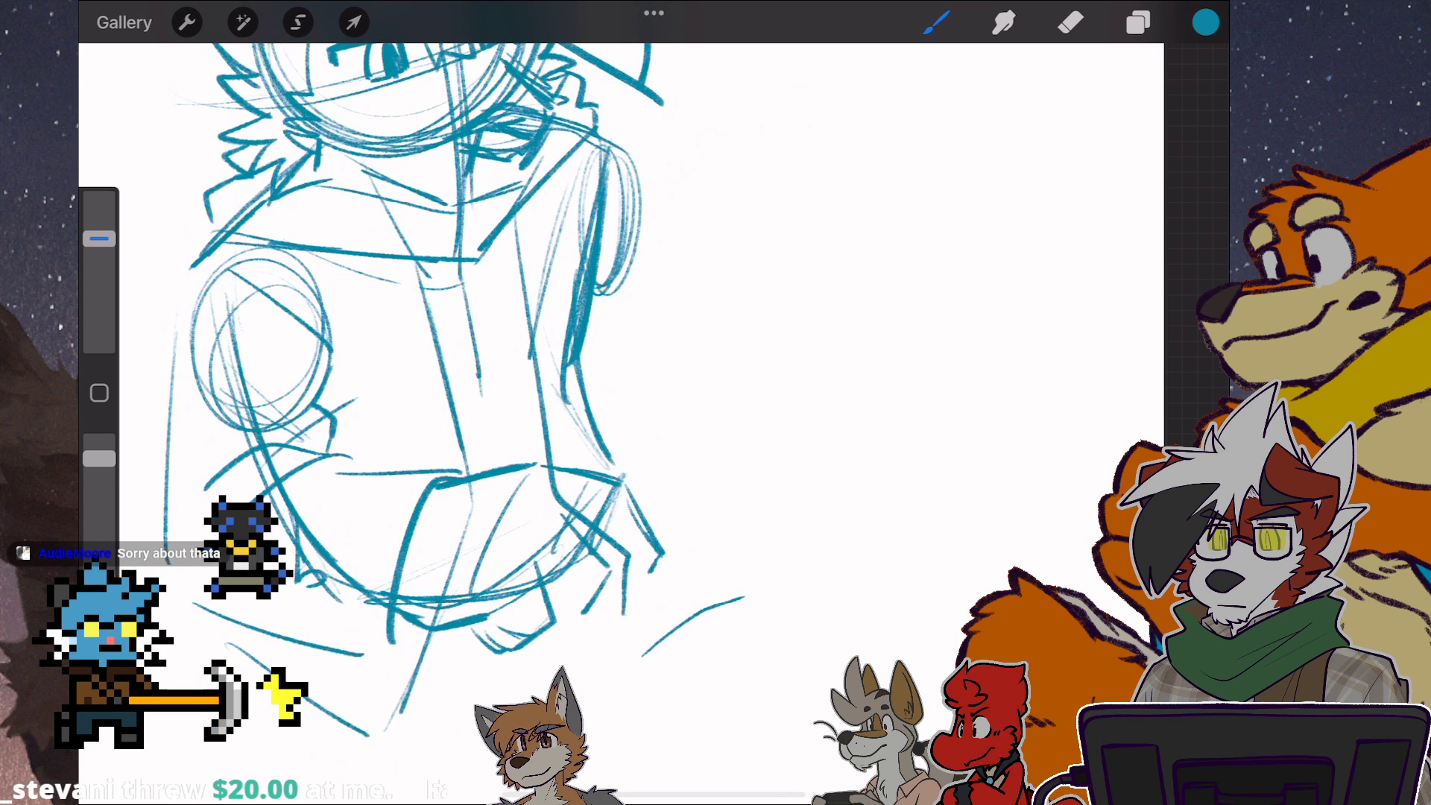
pyautogui.moveTo(604, 581); pyautogui.dragTo(553, 638)
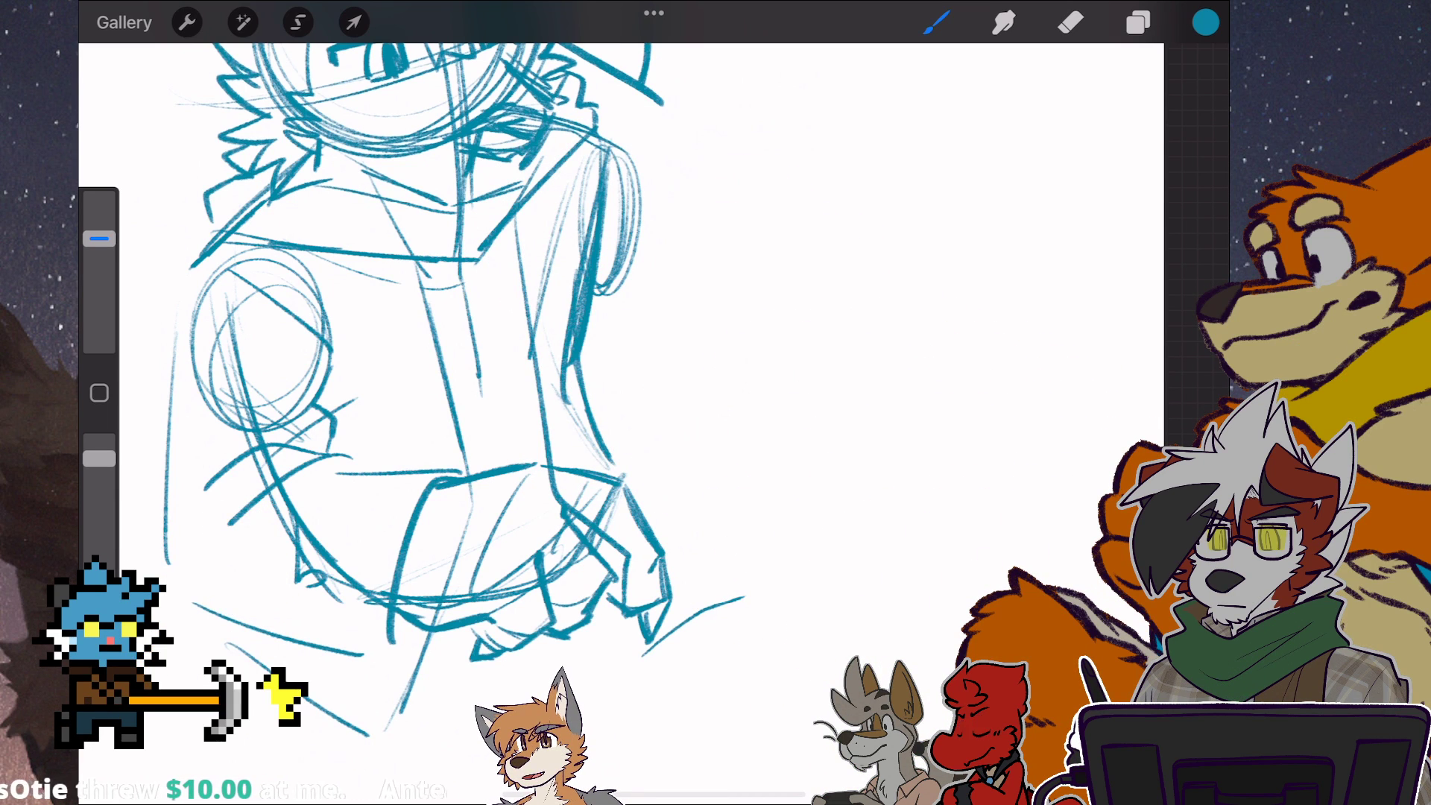
pyautogui.scroll(-3, 559, 335)
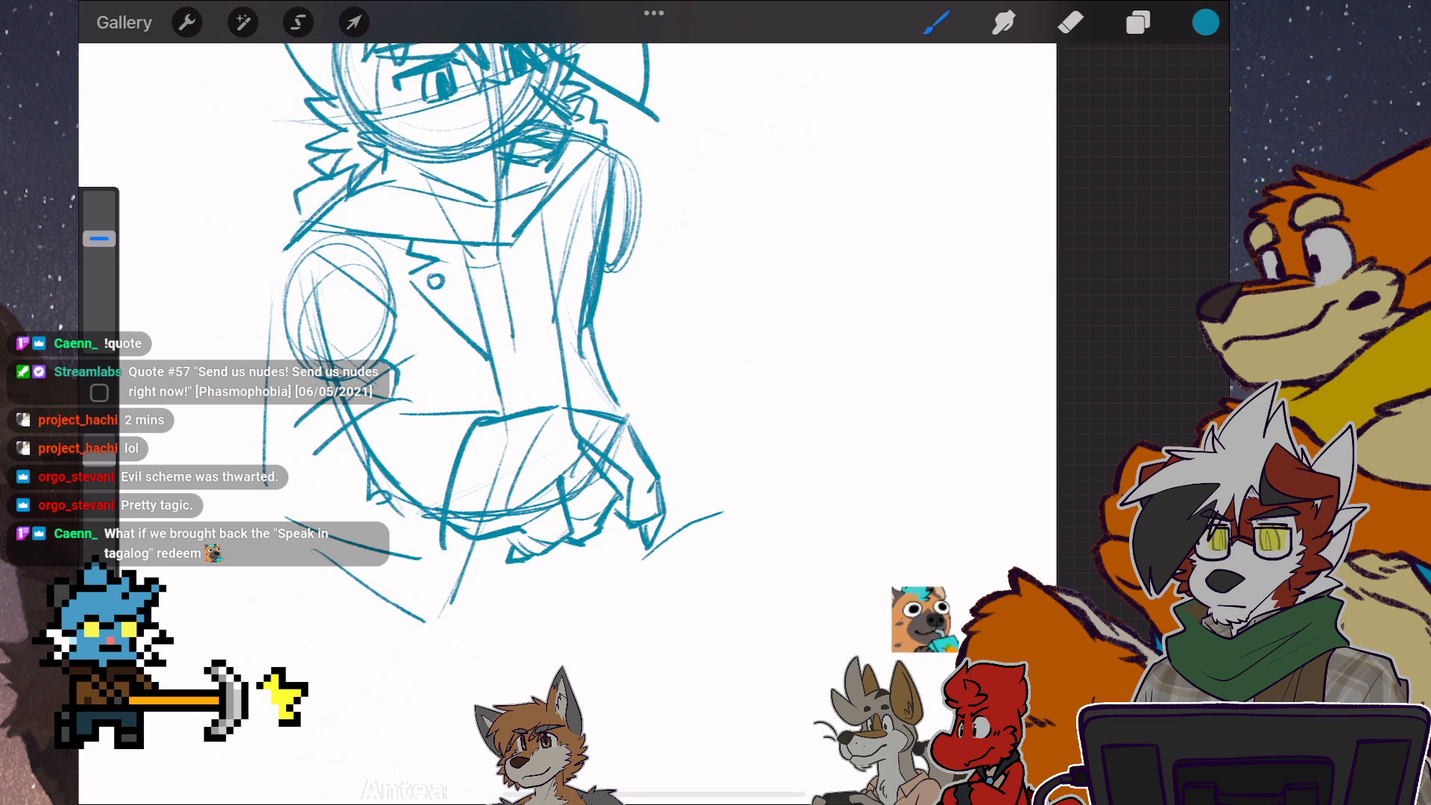
pyautogui.moveTo(580, 181)
pyautogui.mouseDown()
pyautogui.moveTo(566, 213)
pyautogui.moveTo(588, 329)
pyautogui.mouseUp()
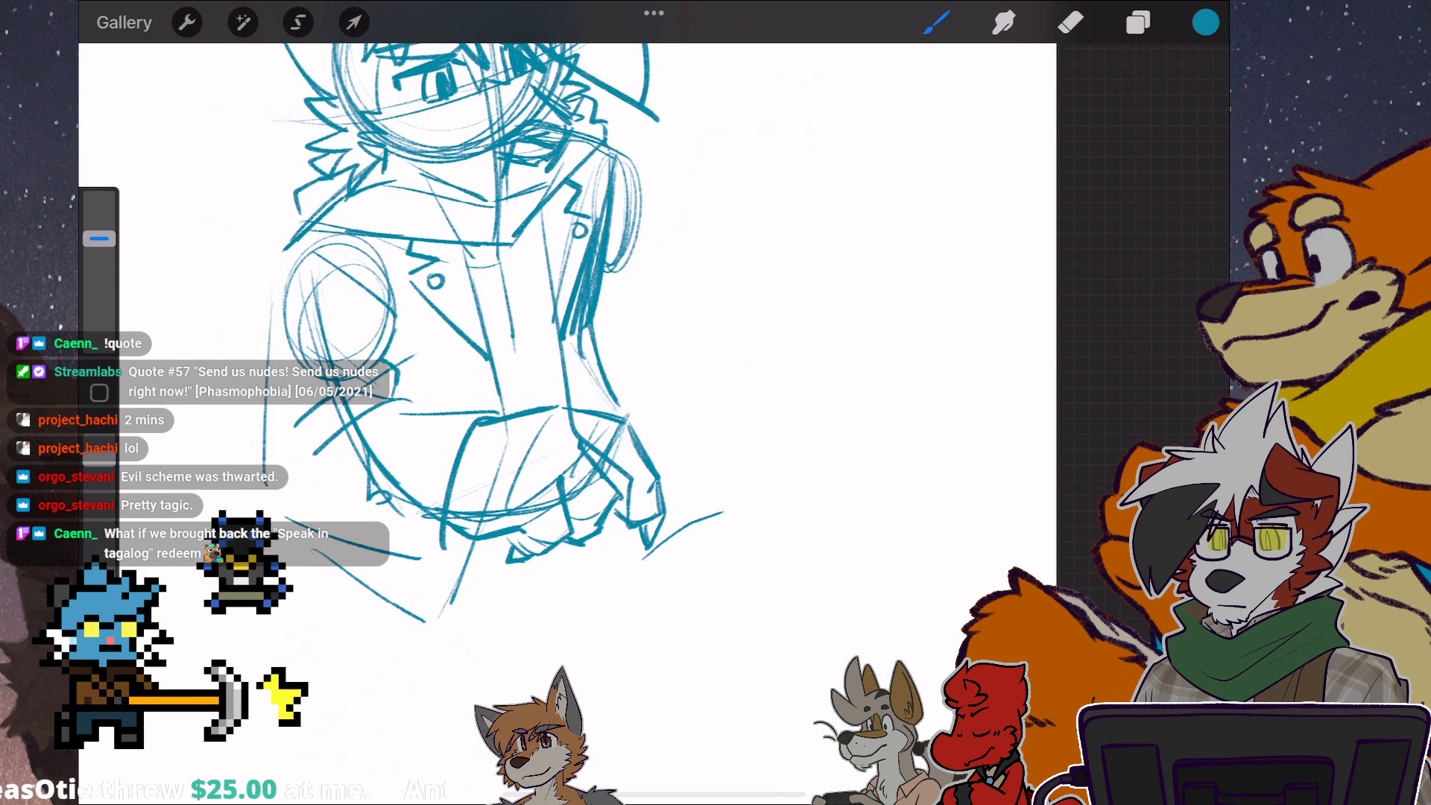
pyautogui.scroll(-5, 559, 335)
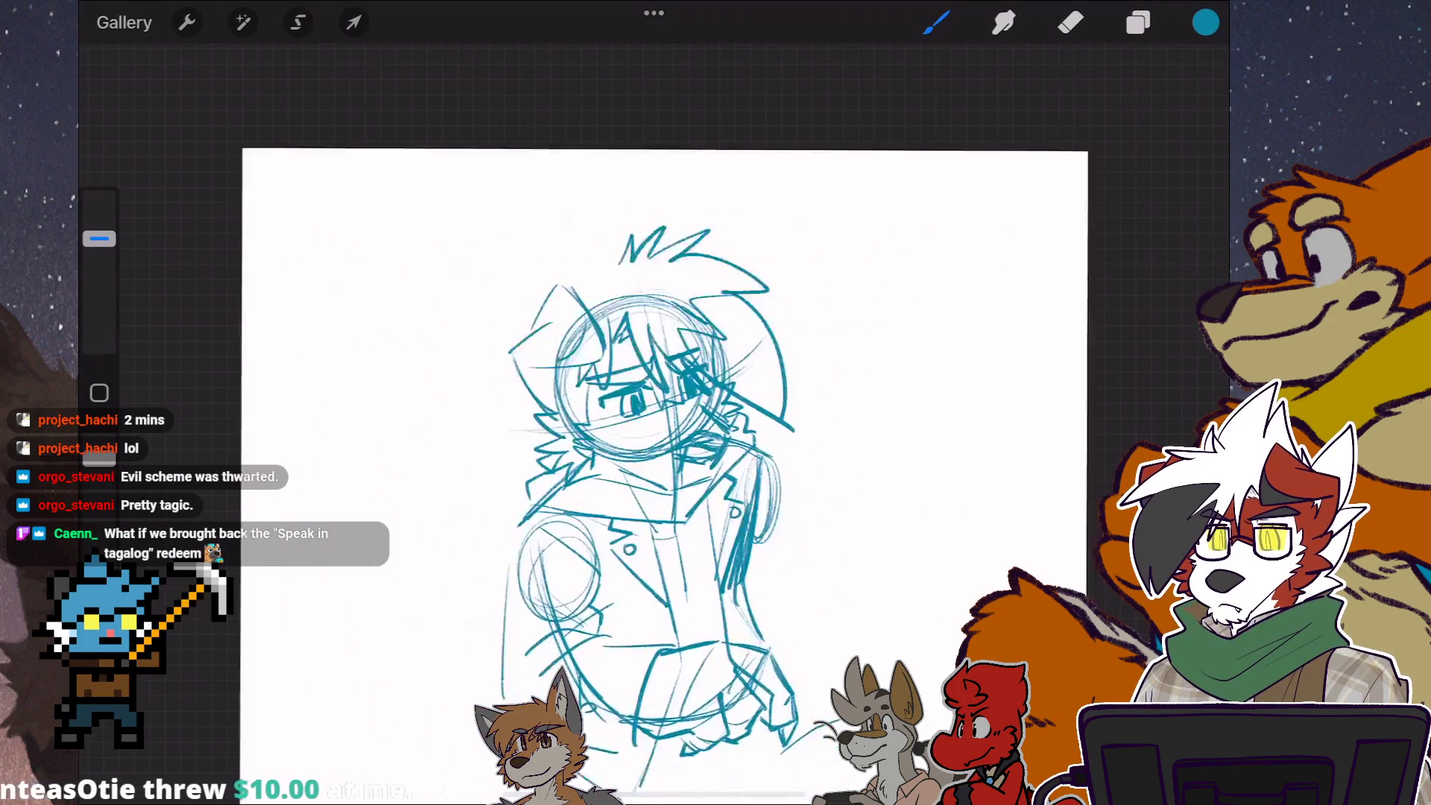
pyautogui.scroll(-5, 672, 392)
pyautogui.scroll(3, 583, 336)
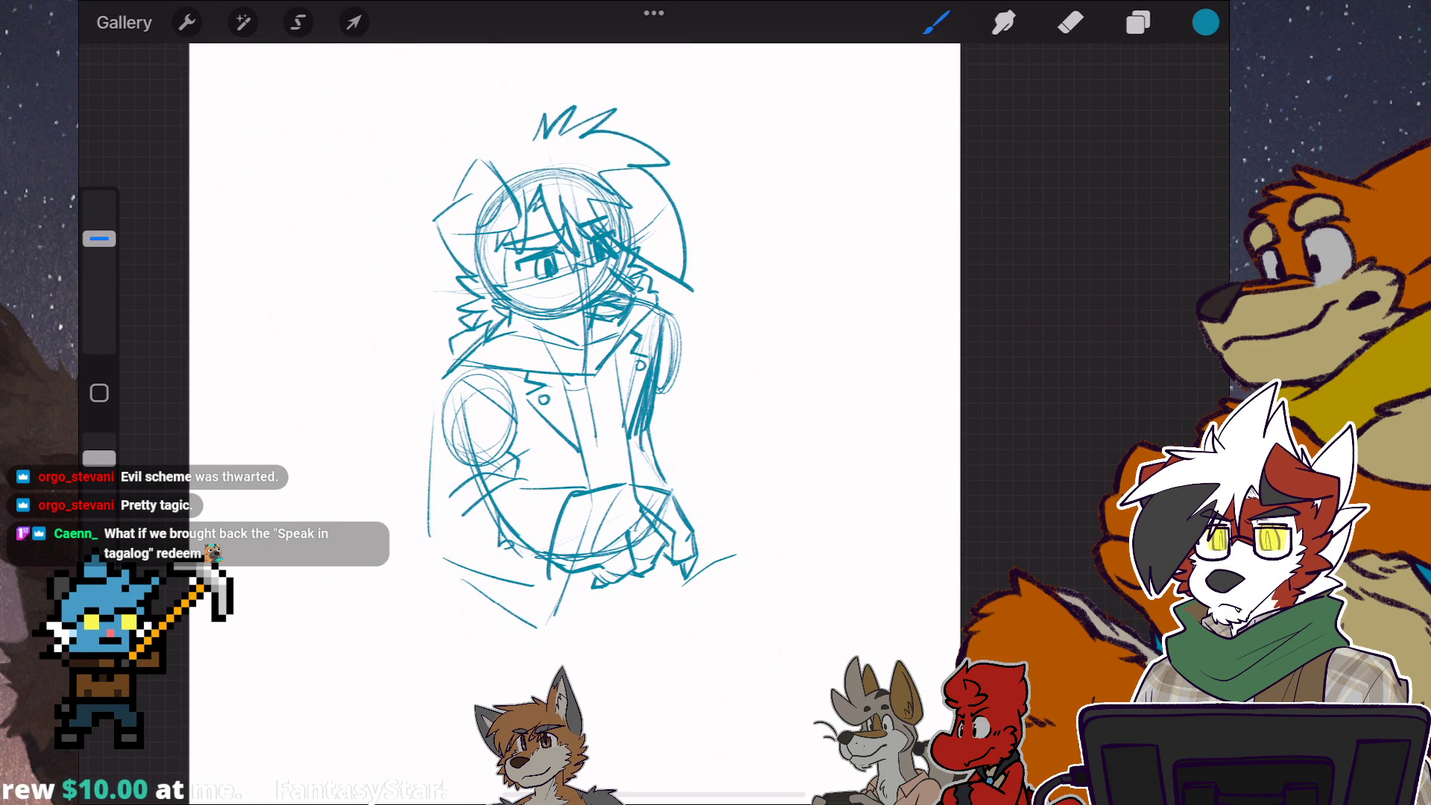
pyautogui.scroll(-3, 575, 335)
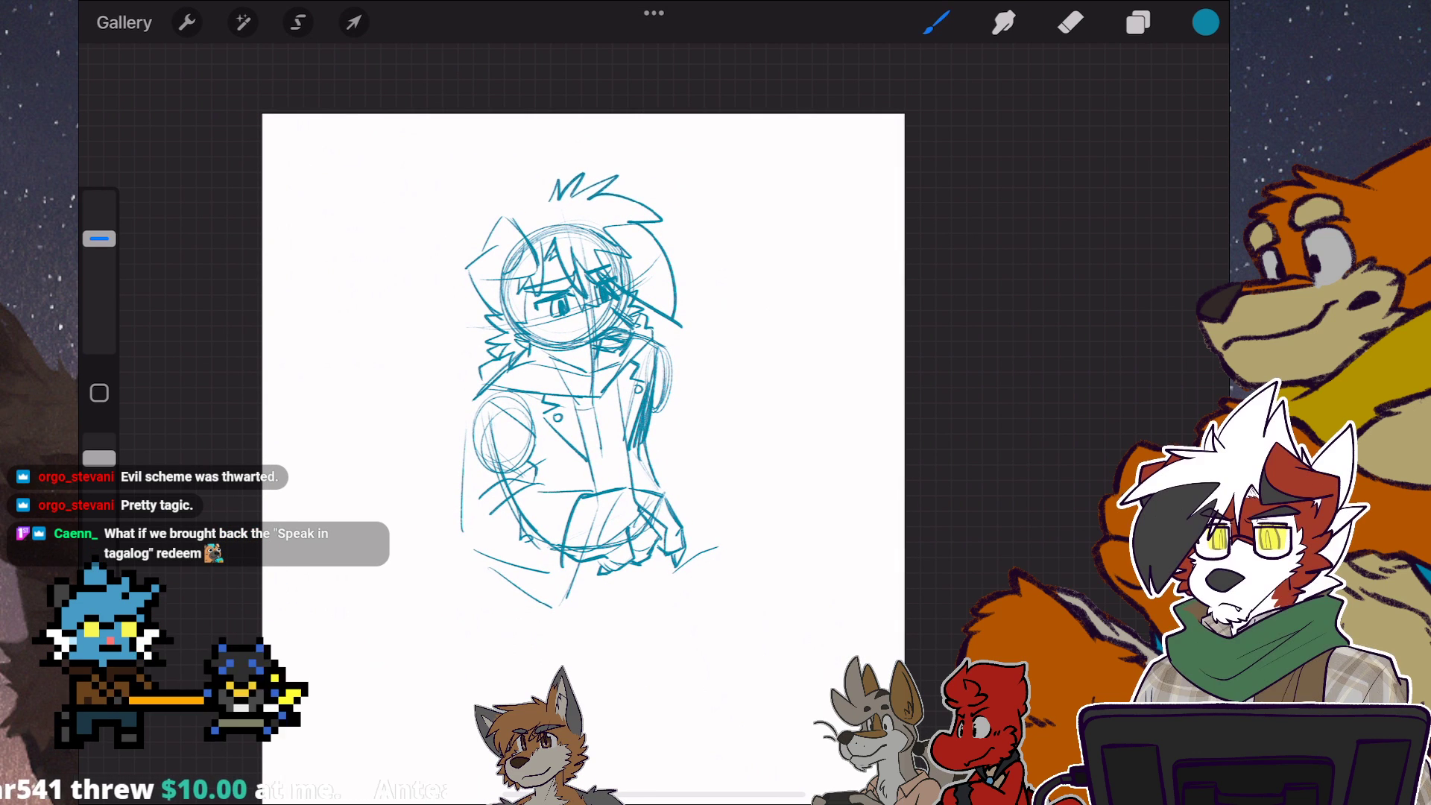
pyautogui.scroll(-2, 582, 358)
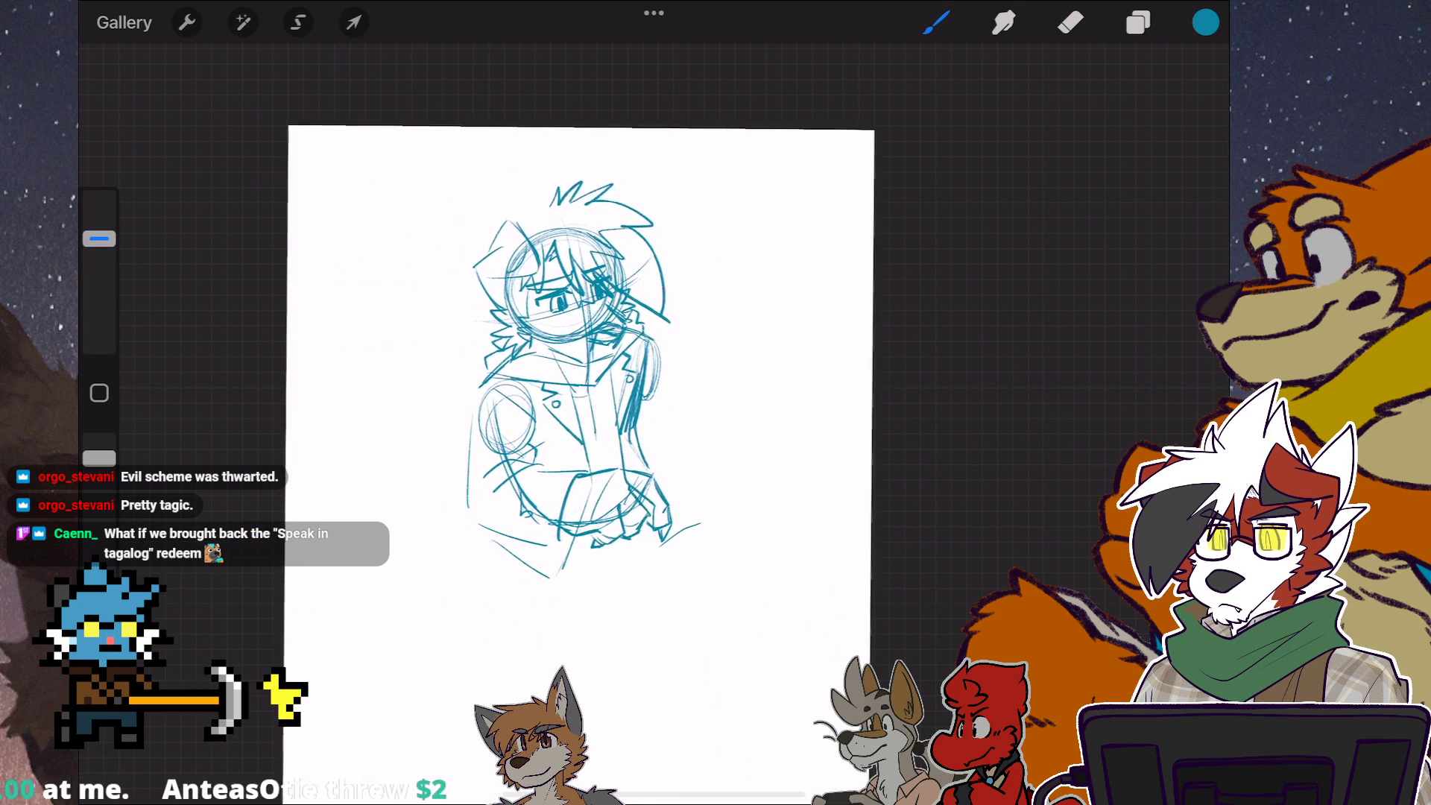
pyautogui.scroll(2, 571, 336)
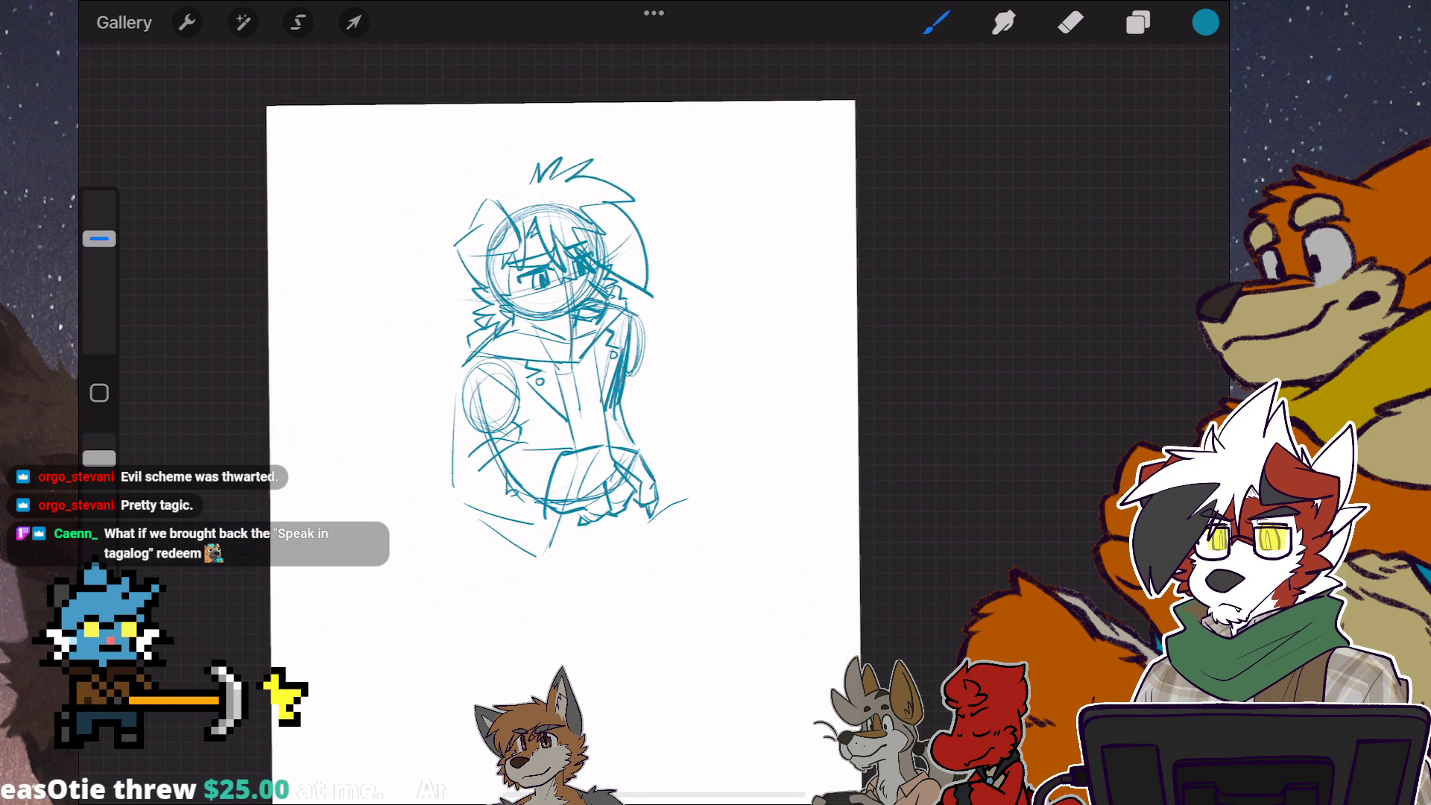
pyautogui.scroll(-2, 570, 336)
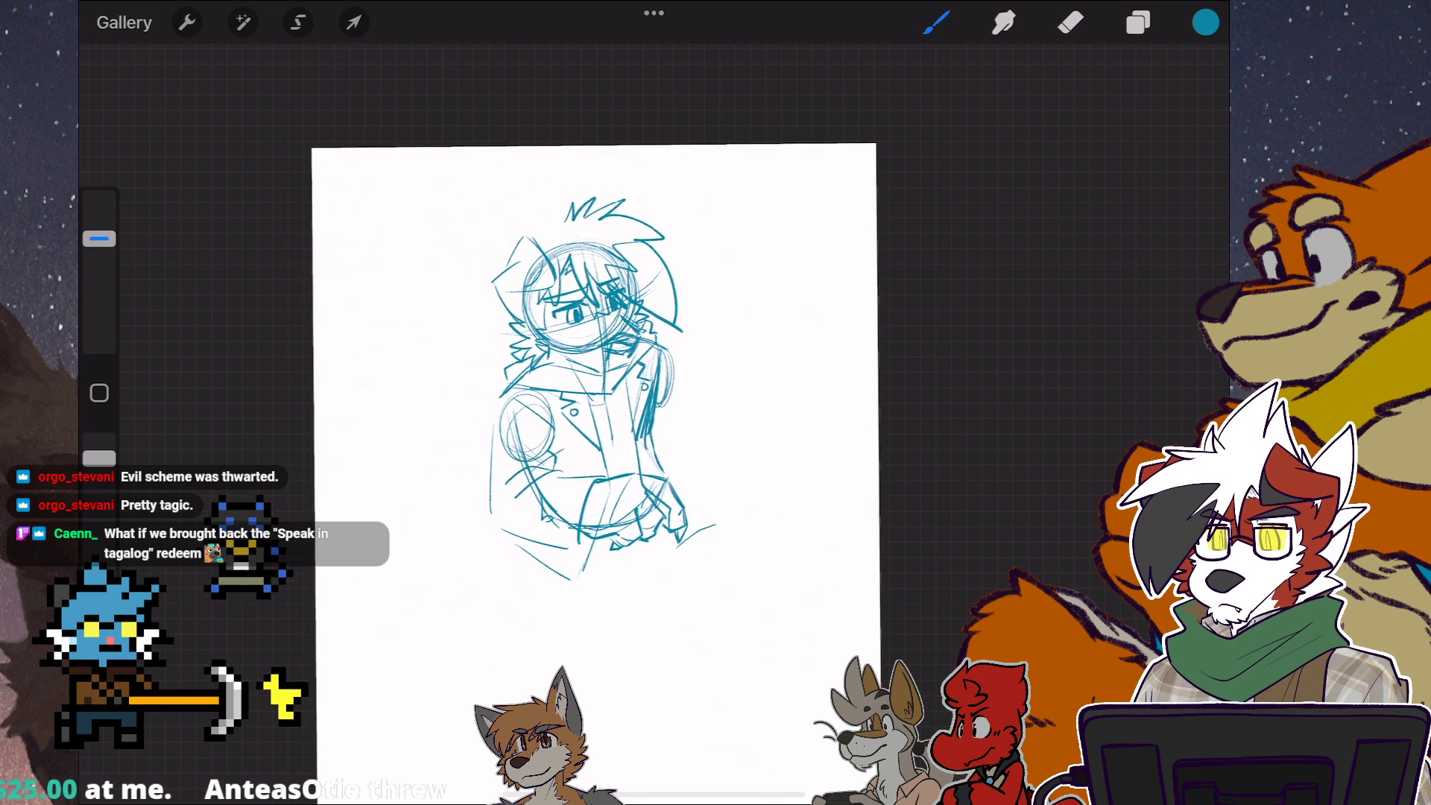
pyautogui.scroll(2, 582, 358)
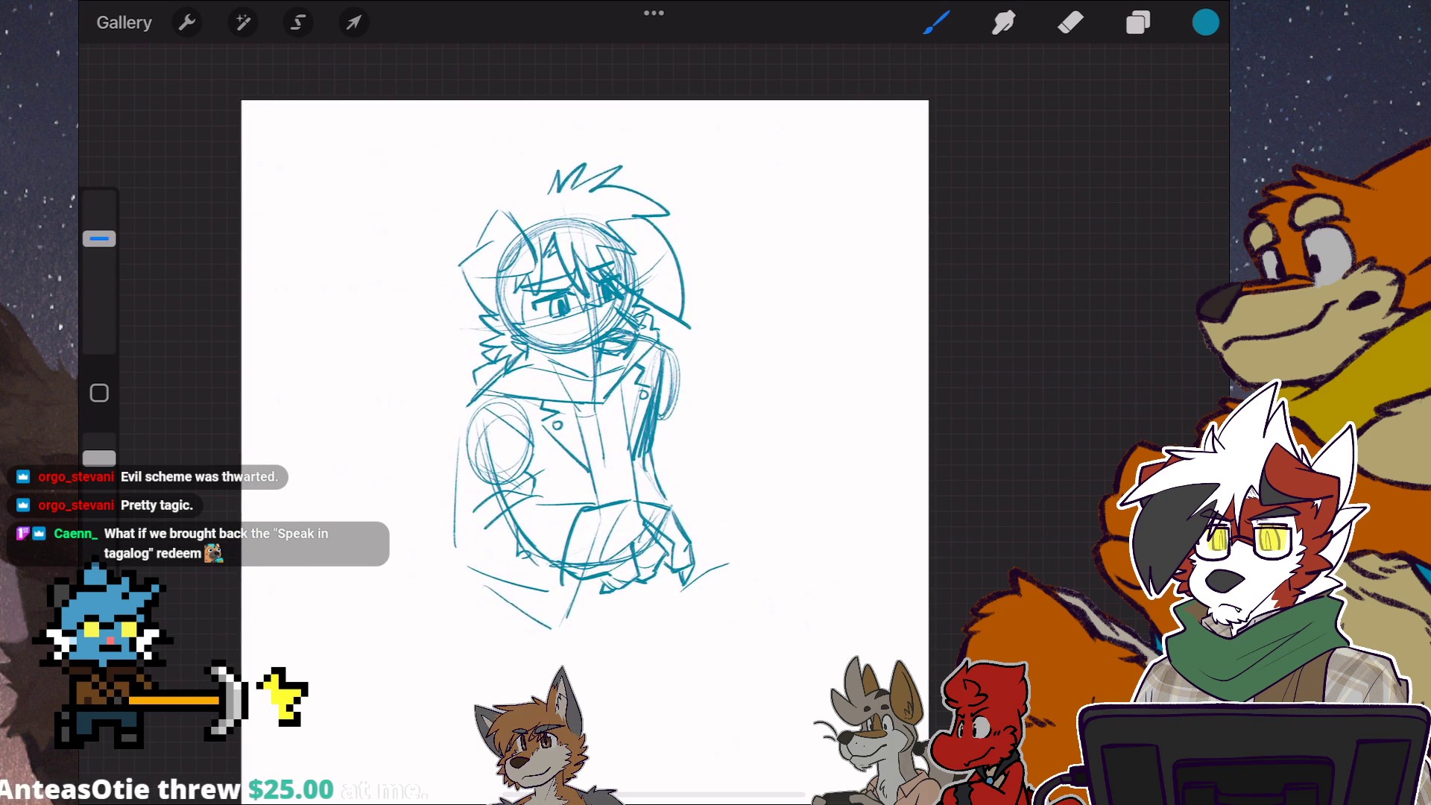
pyautogui.scroll(3, 582, 381)
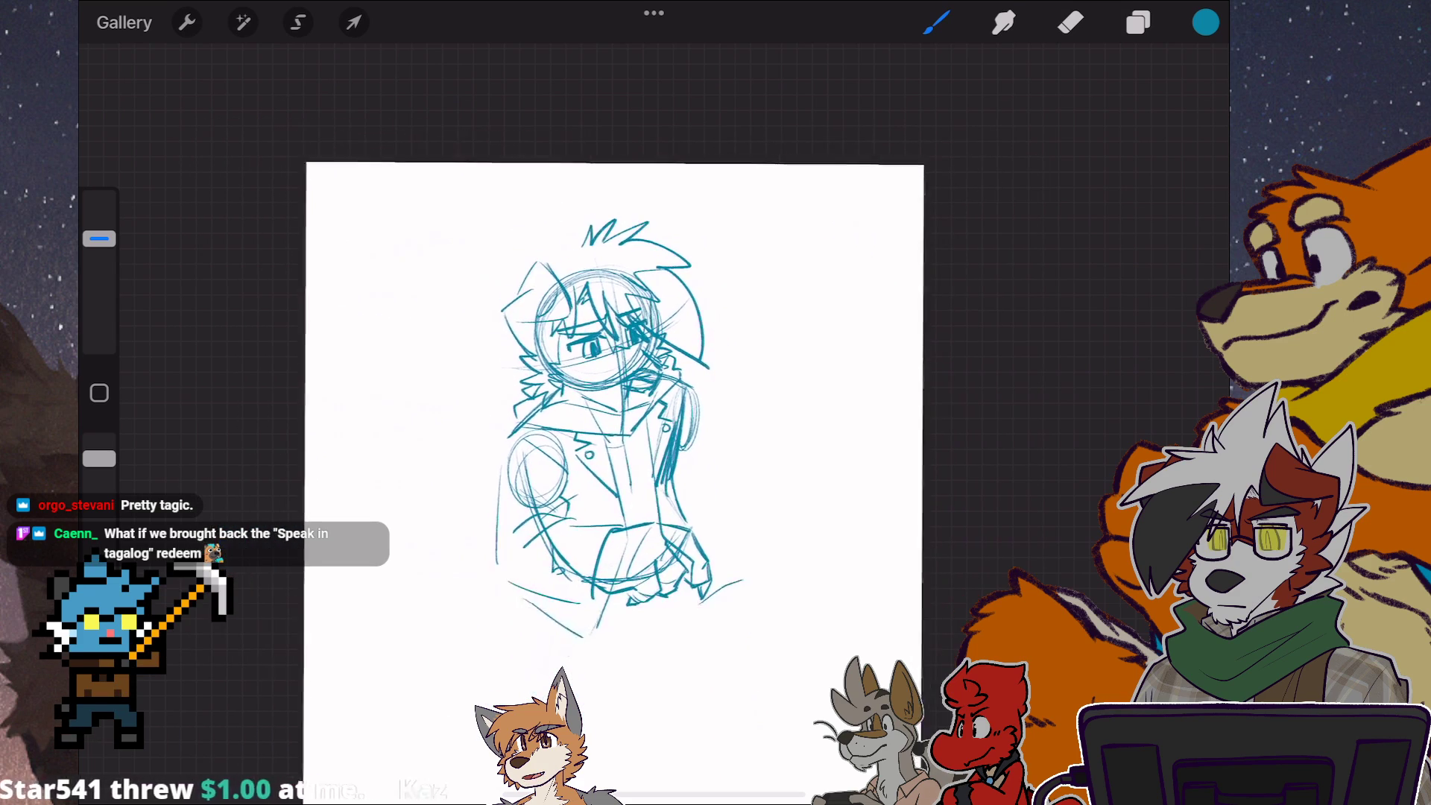
pyautogui.scroll(3, 598, 448)
pyautogui.scroll(2, 598, 447)
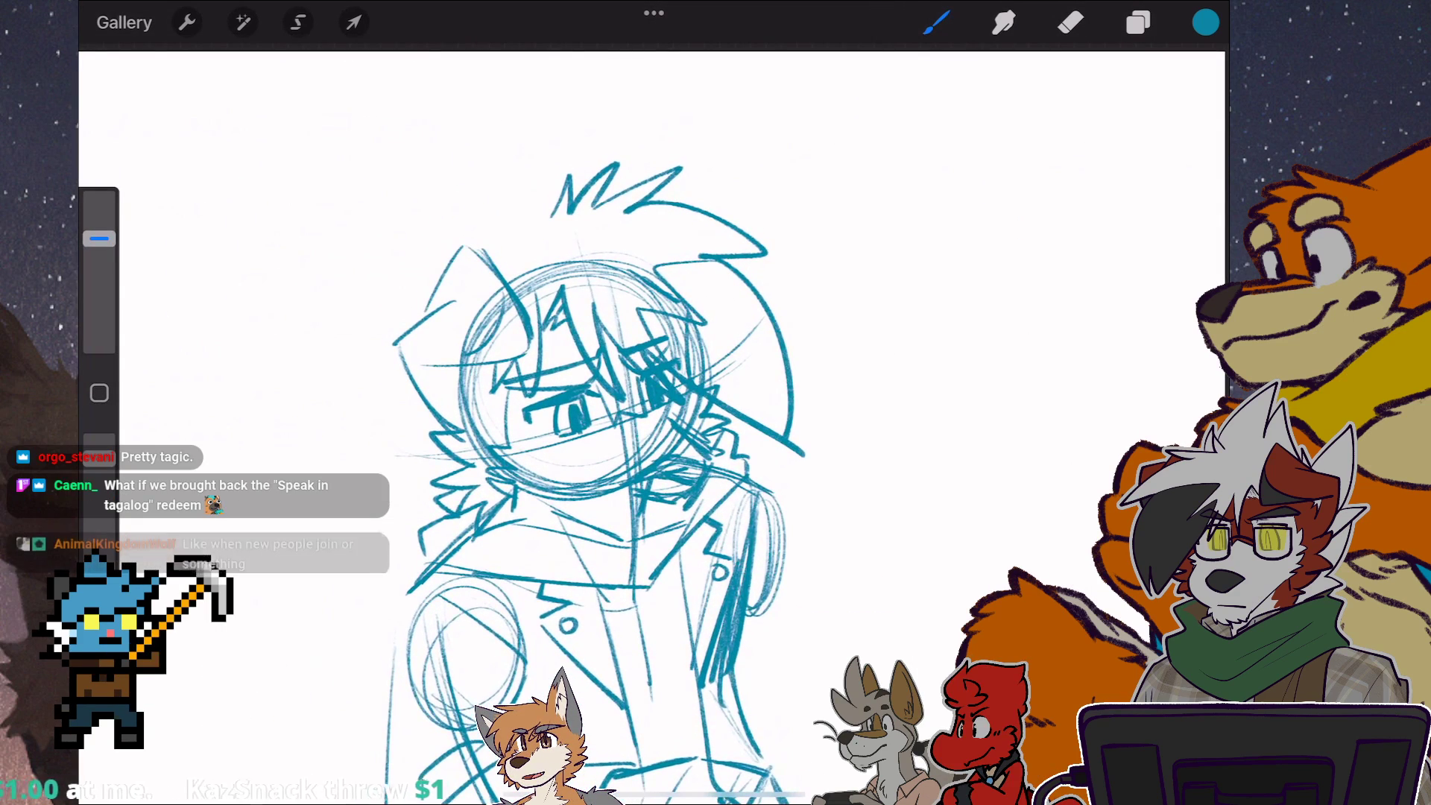
# Undo two strokes and redraw zigzag fur spikes along the top and left of the head.
pyautogui.hotkey('ctrl', 'z')
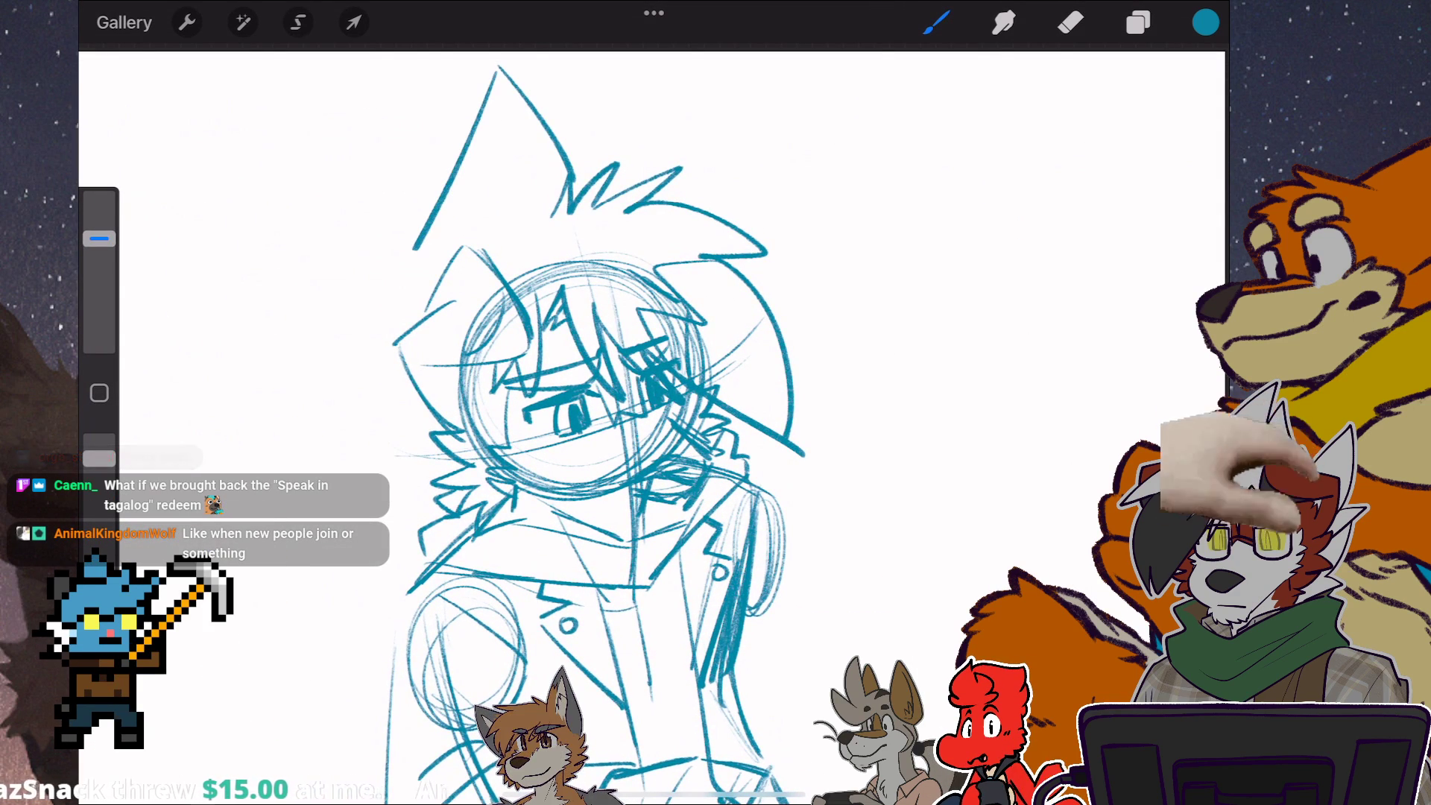
pyautogui.hotkey('ctrl', 'z')
pyautogui.moveTo(412, 239)
pyautogui.mouseDown()
pyautogui.moveTo(492, 201)
pyautogui.moveTo(582, 73)
pyautogui.moveTo(654, 174)
pyautogui.mouseUp()
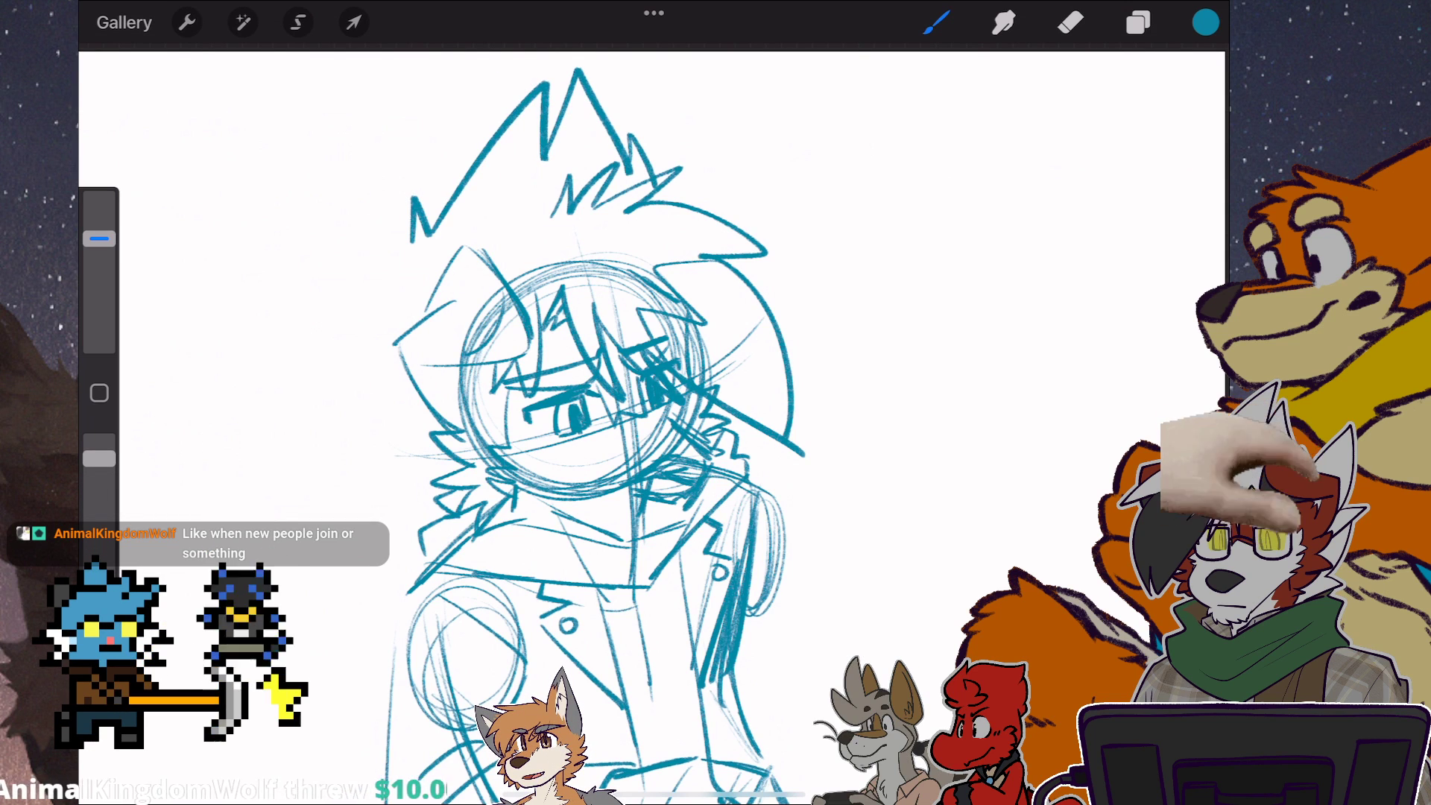
pyautogui.moveTo(425, 225)
pyautogui.mouseDown()
pyautogui.moveTo(381, 313)
pyautogui.moveTo(358, 447)
pyautogui.moveTo(419, 503)
pyautogui.mouseUp()
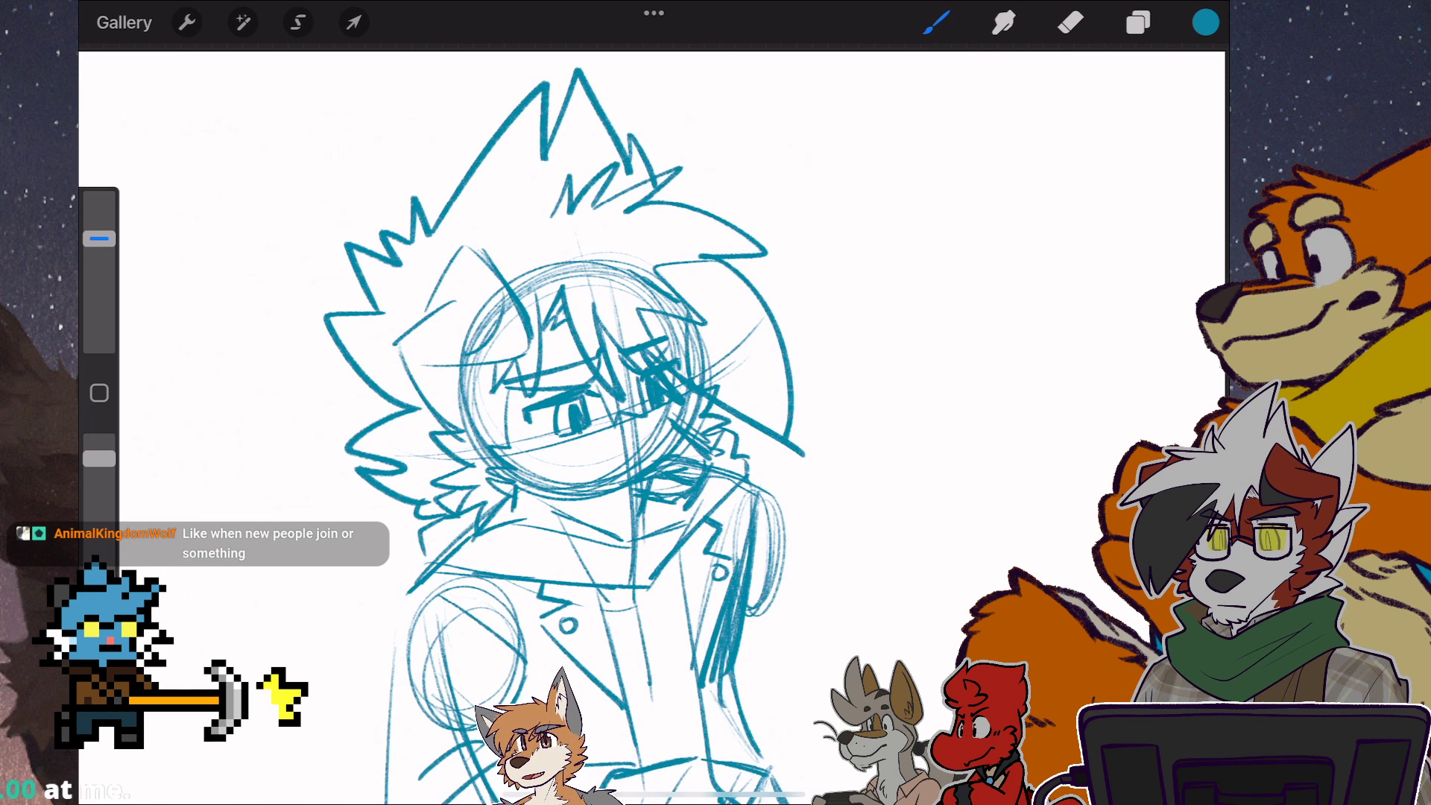
# Sketch round glasses over the eyes, then undo the last three strokes.
pyautogui.moveTo(626, 559); pyautogui.dragTo(582, 391)
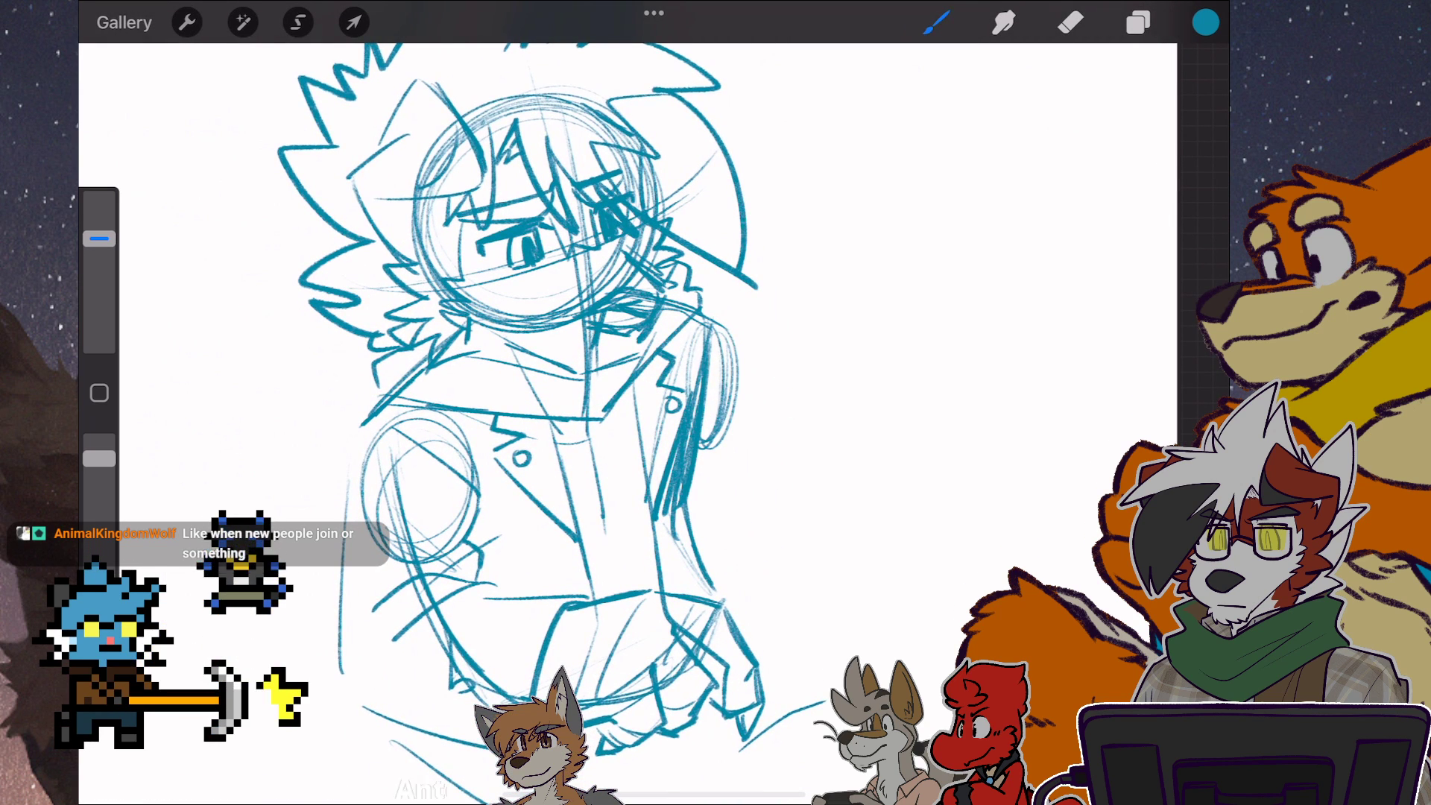
pyautogui.moveTo(554, 235); pyautogui.dragTo(531, 293)
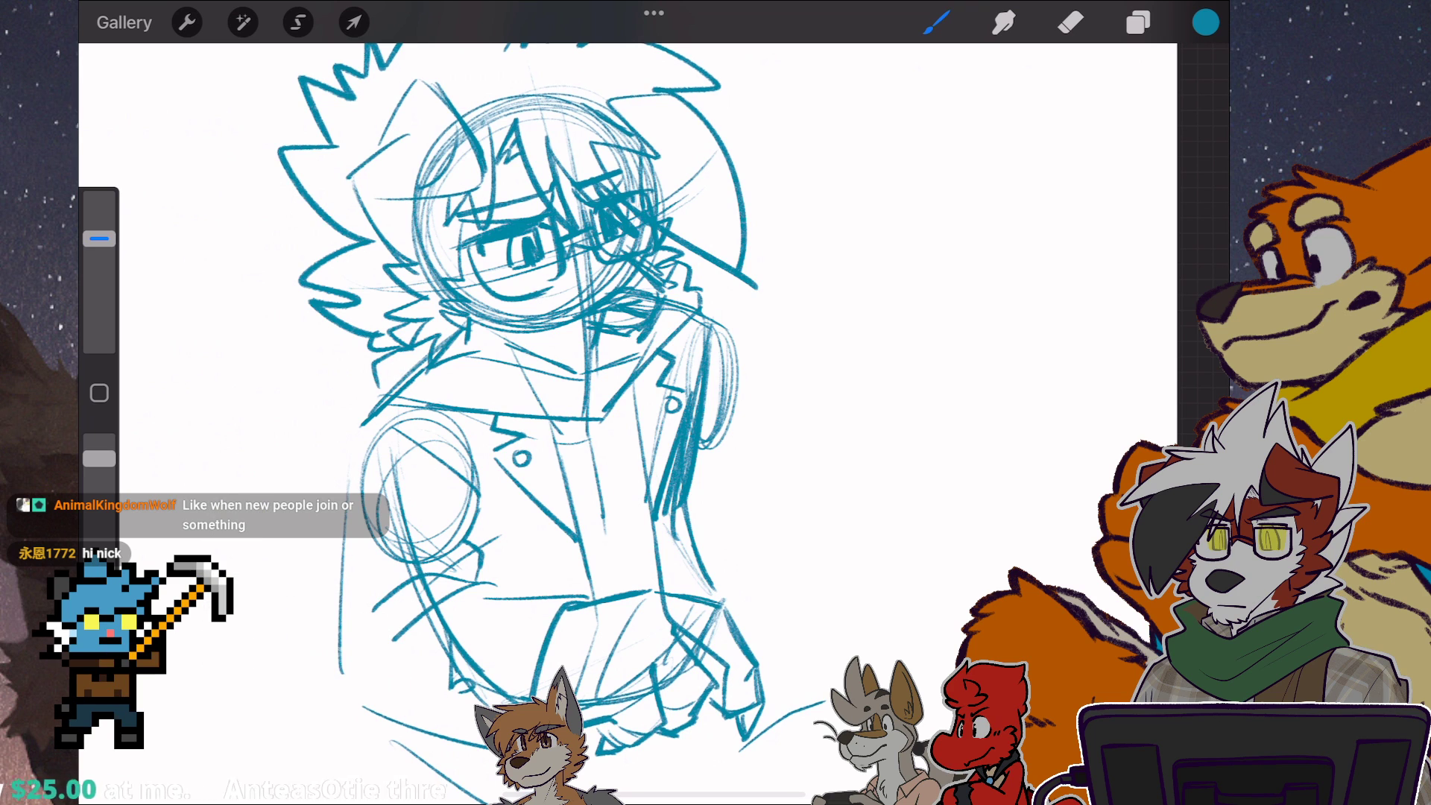
pyautogui.moveTo(560, 335); pyautogui.dragTo(593, 380)
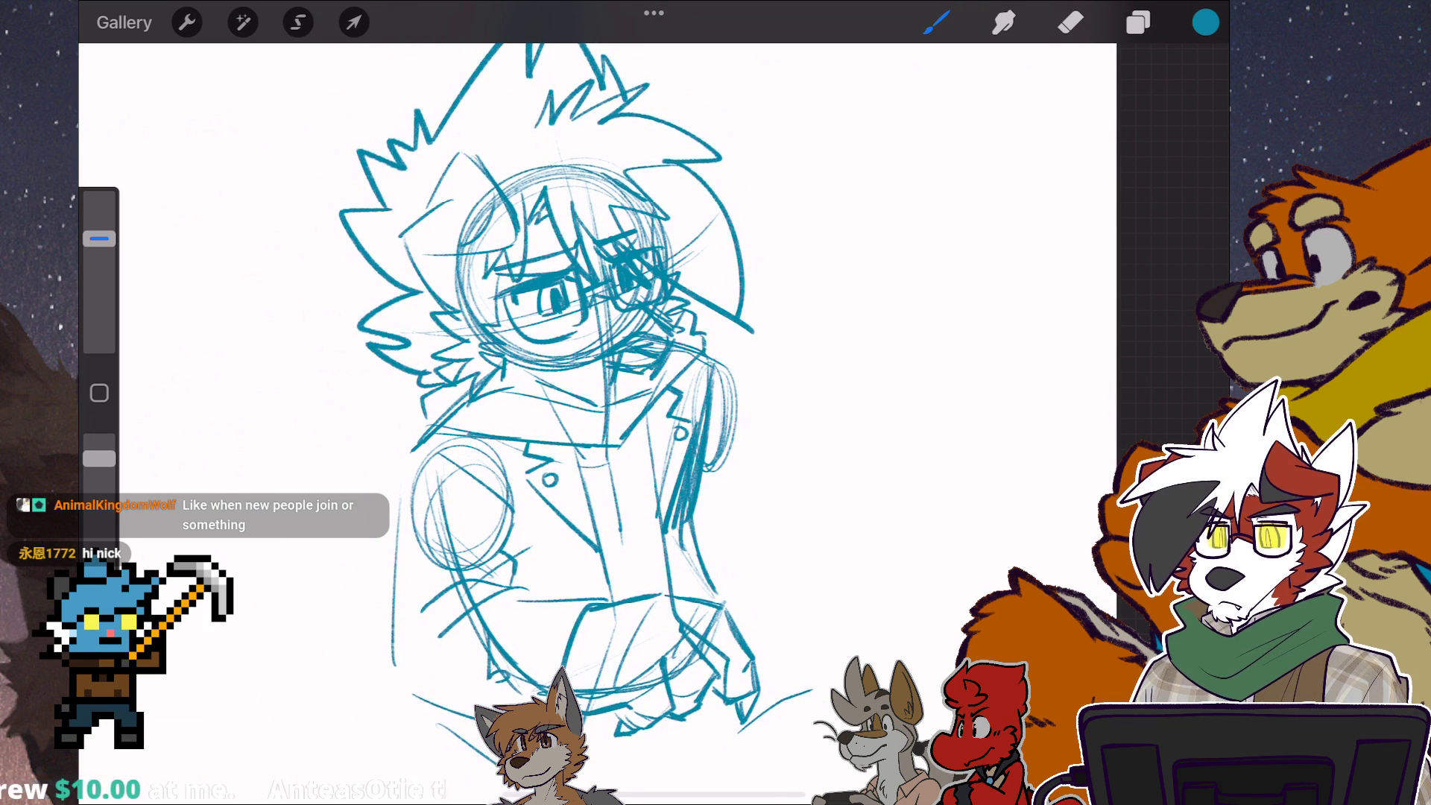
pyautogui.scroll(2, 593, 391)
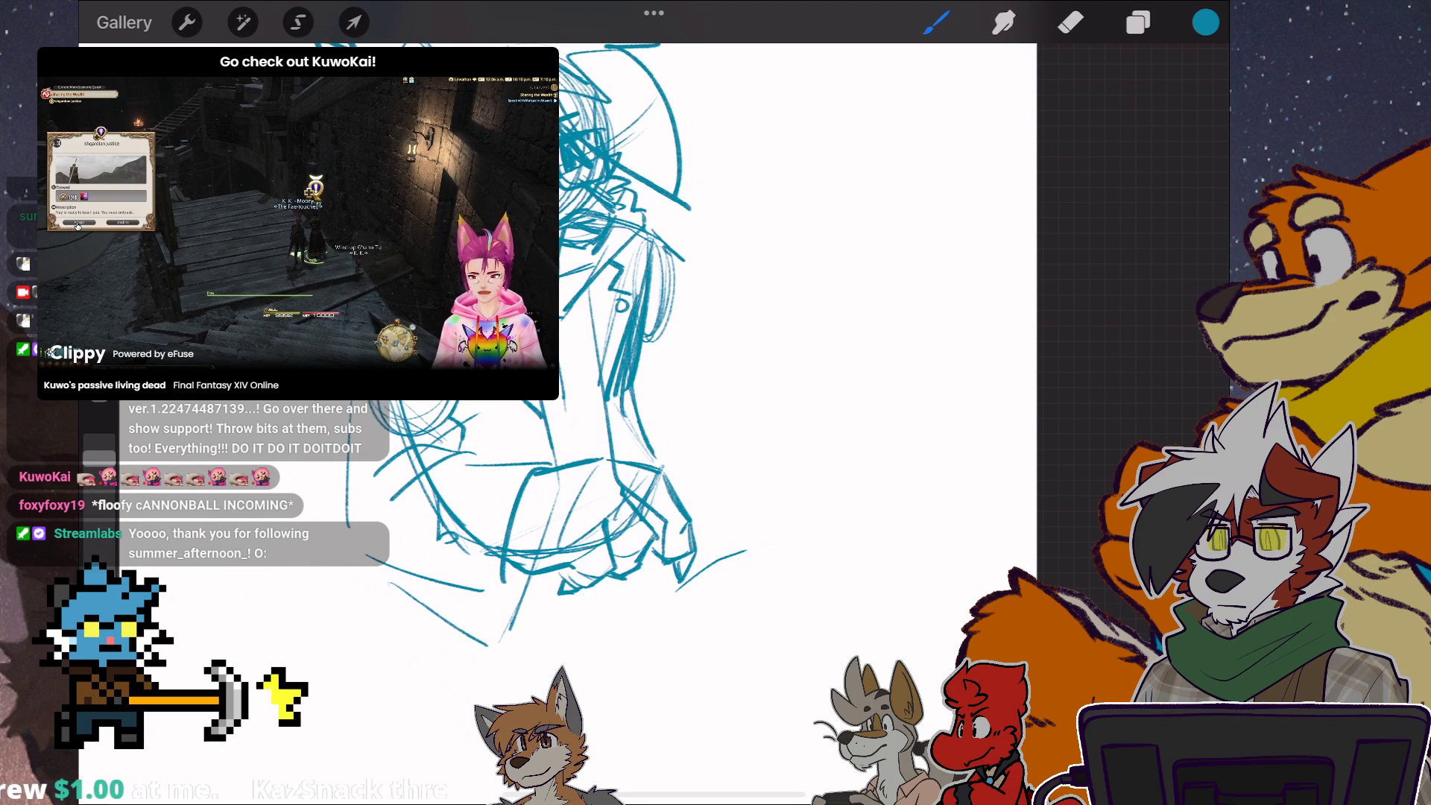
pyautogui.hotkey('ctrl', 'z')
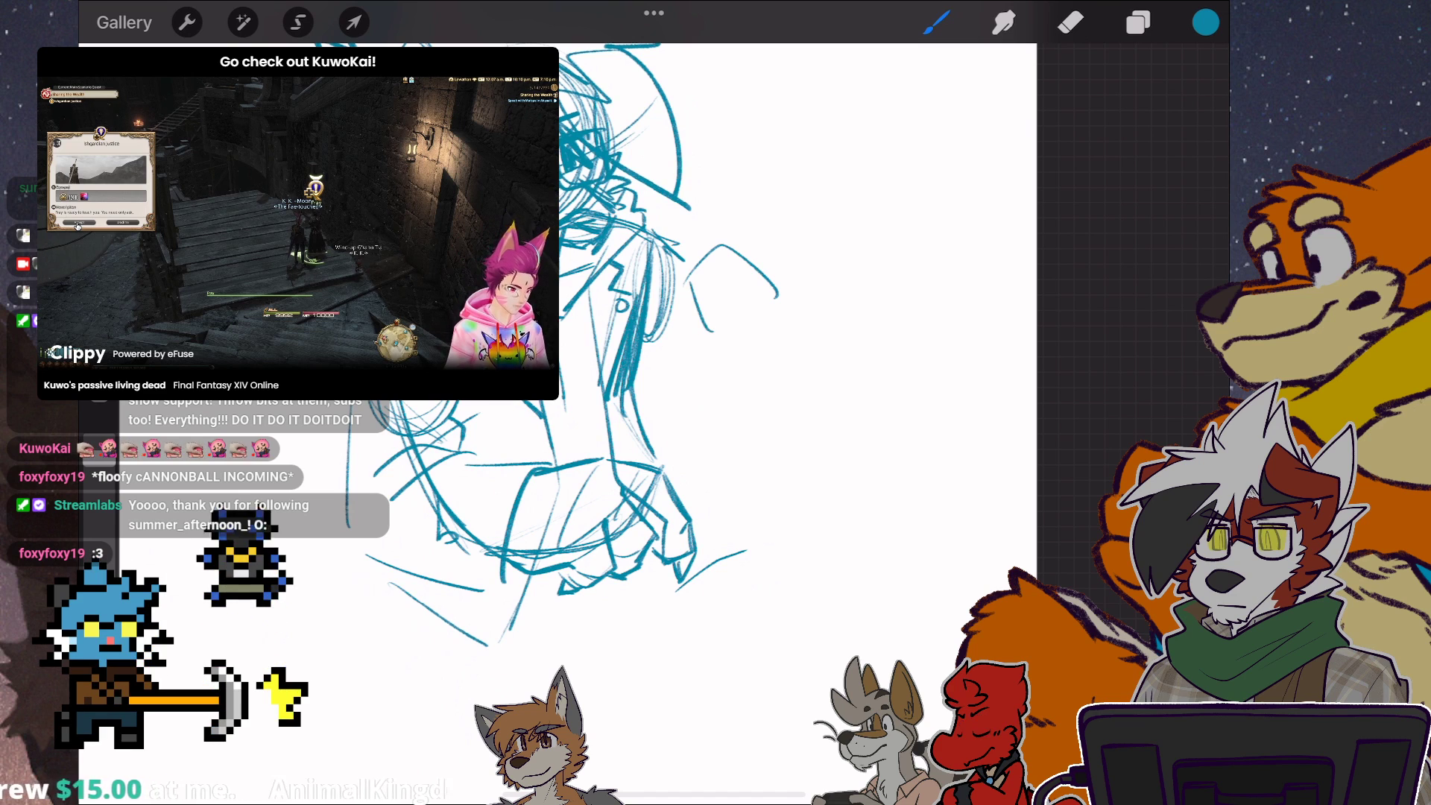
pyautogui.hotkey('ctrl', 'z')
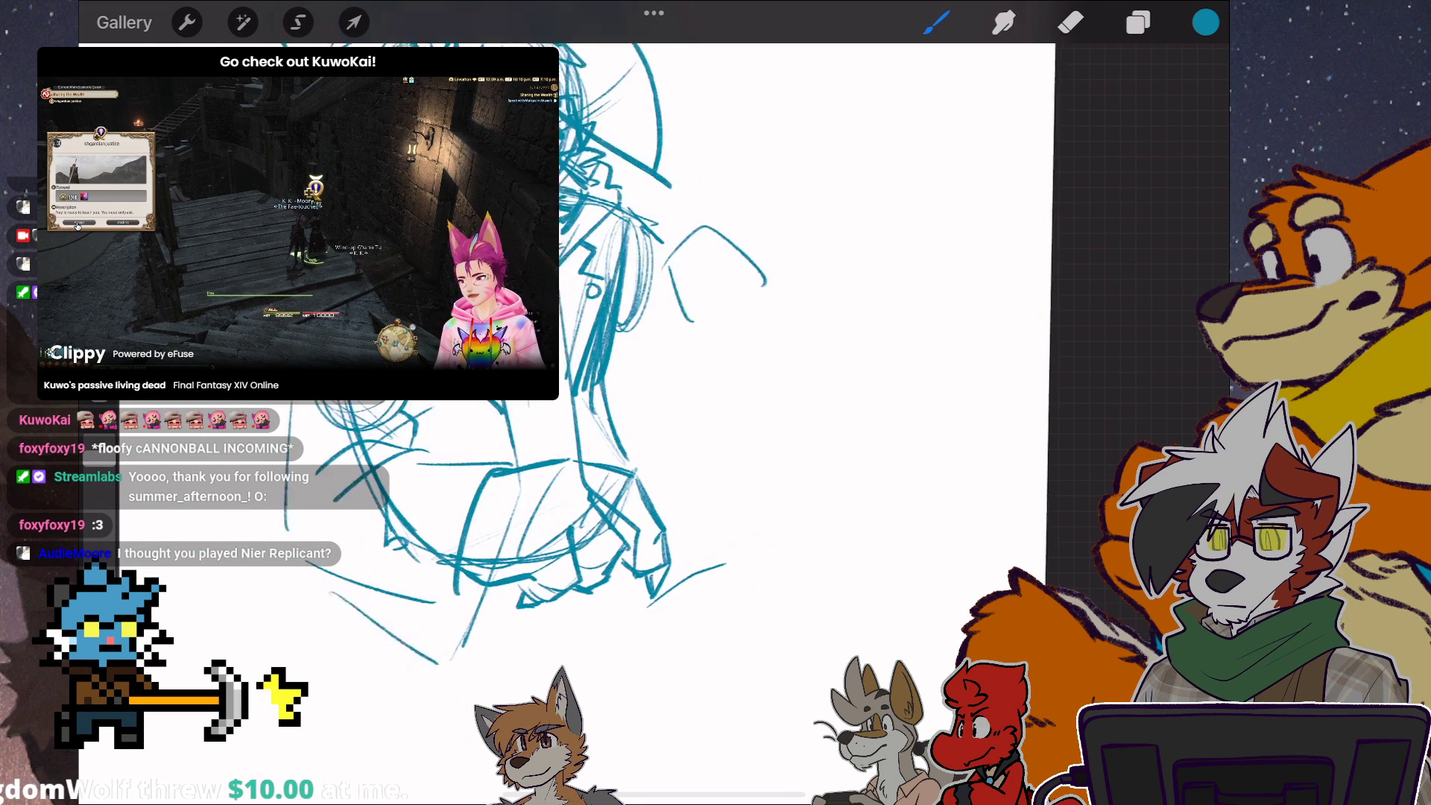
pyautogui.hotkey('ctrl', 'z')
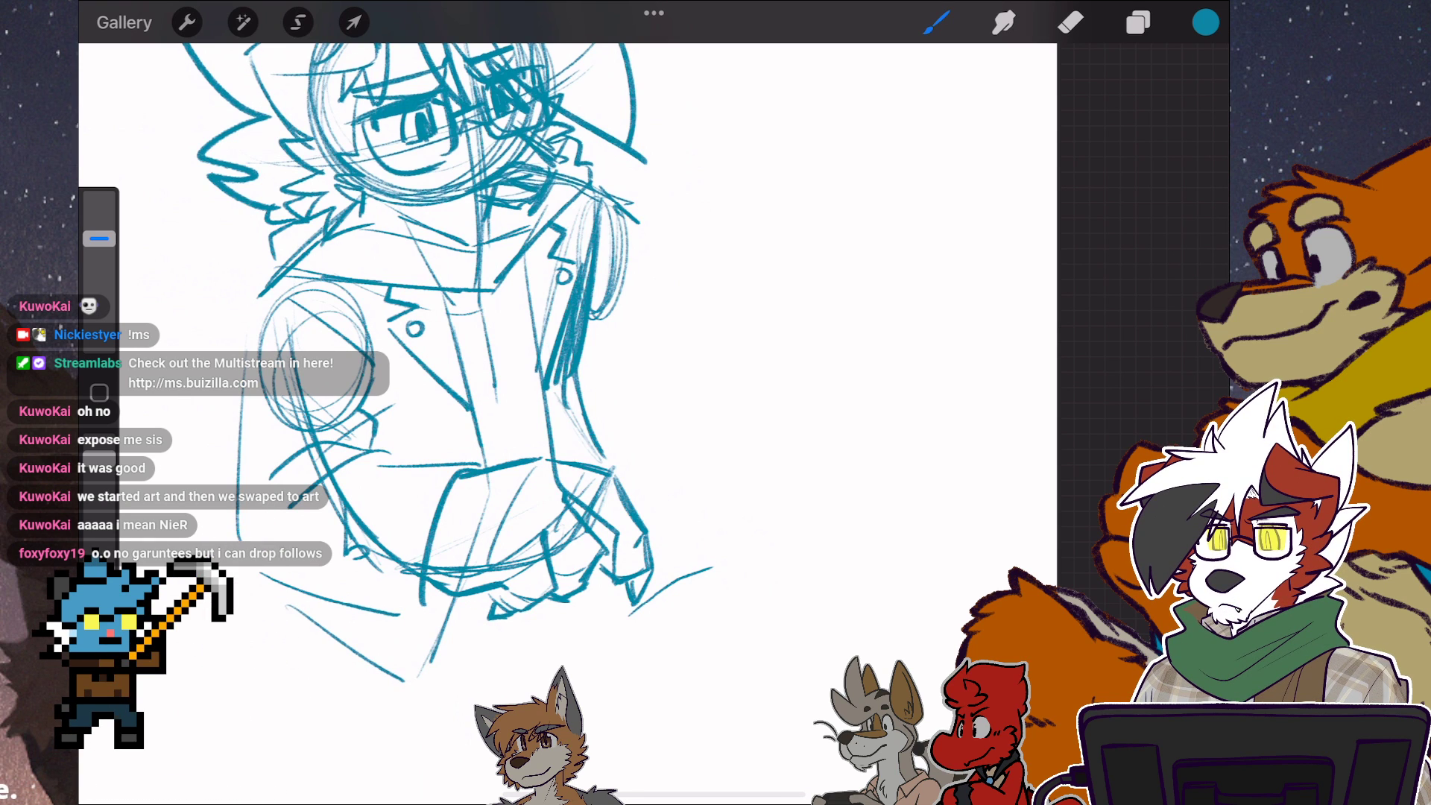
pyautogui.scroll(-3, 559, 336)
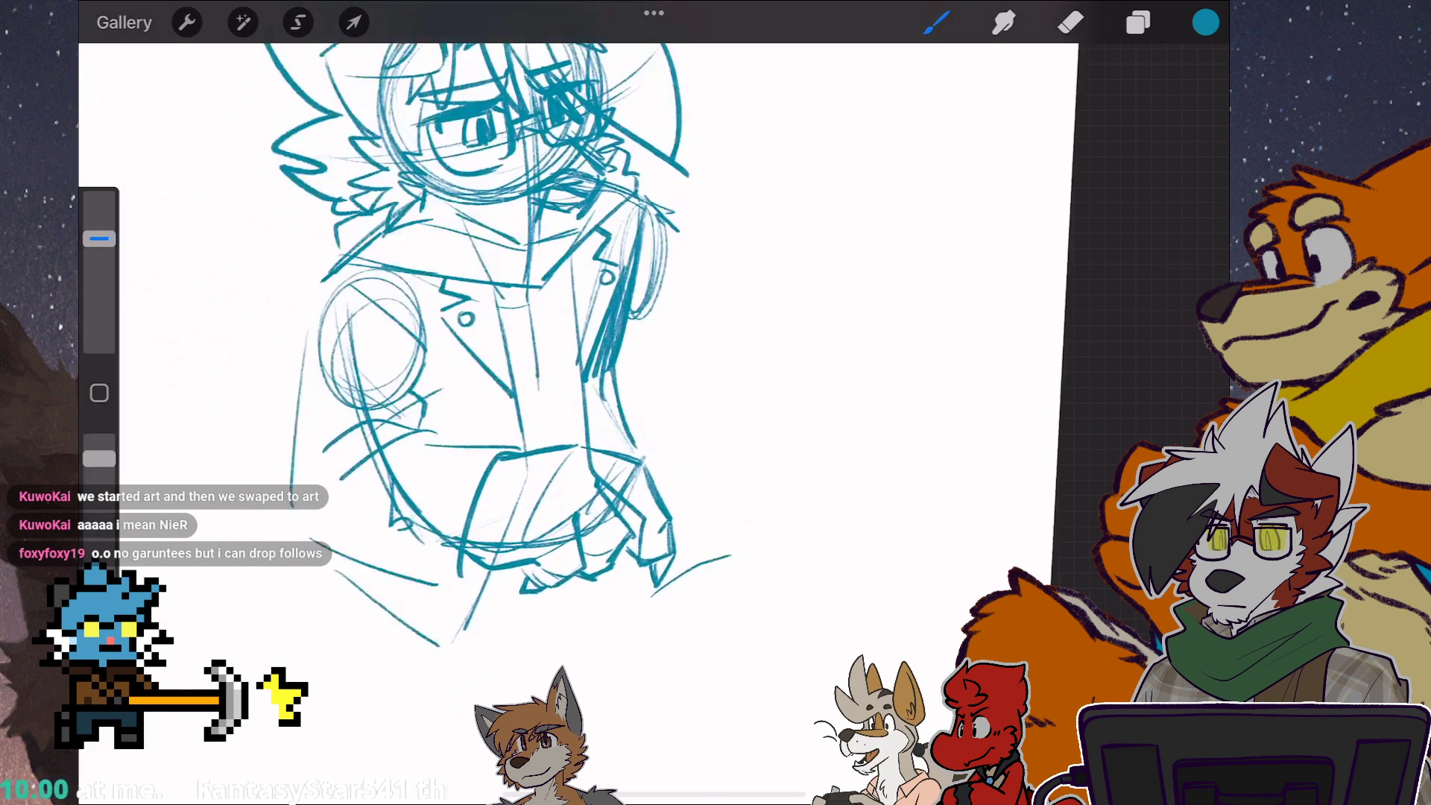
pyautogui.click(1139, 23)
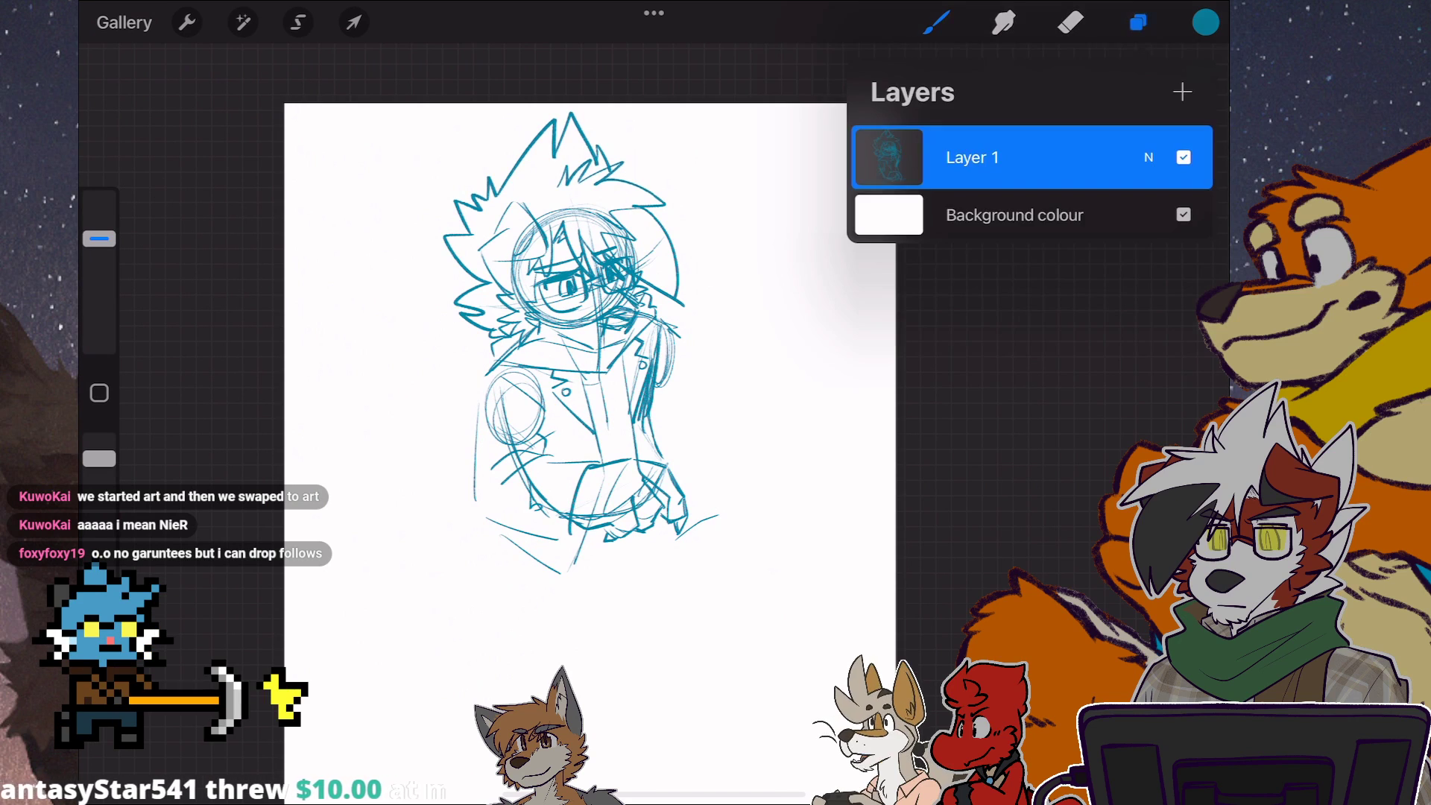
pyautogui.moveTo(1118, 156); pyautogui.dragTo(894, 156)
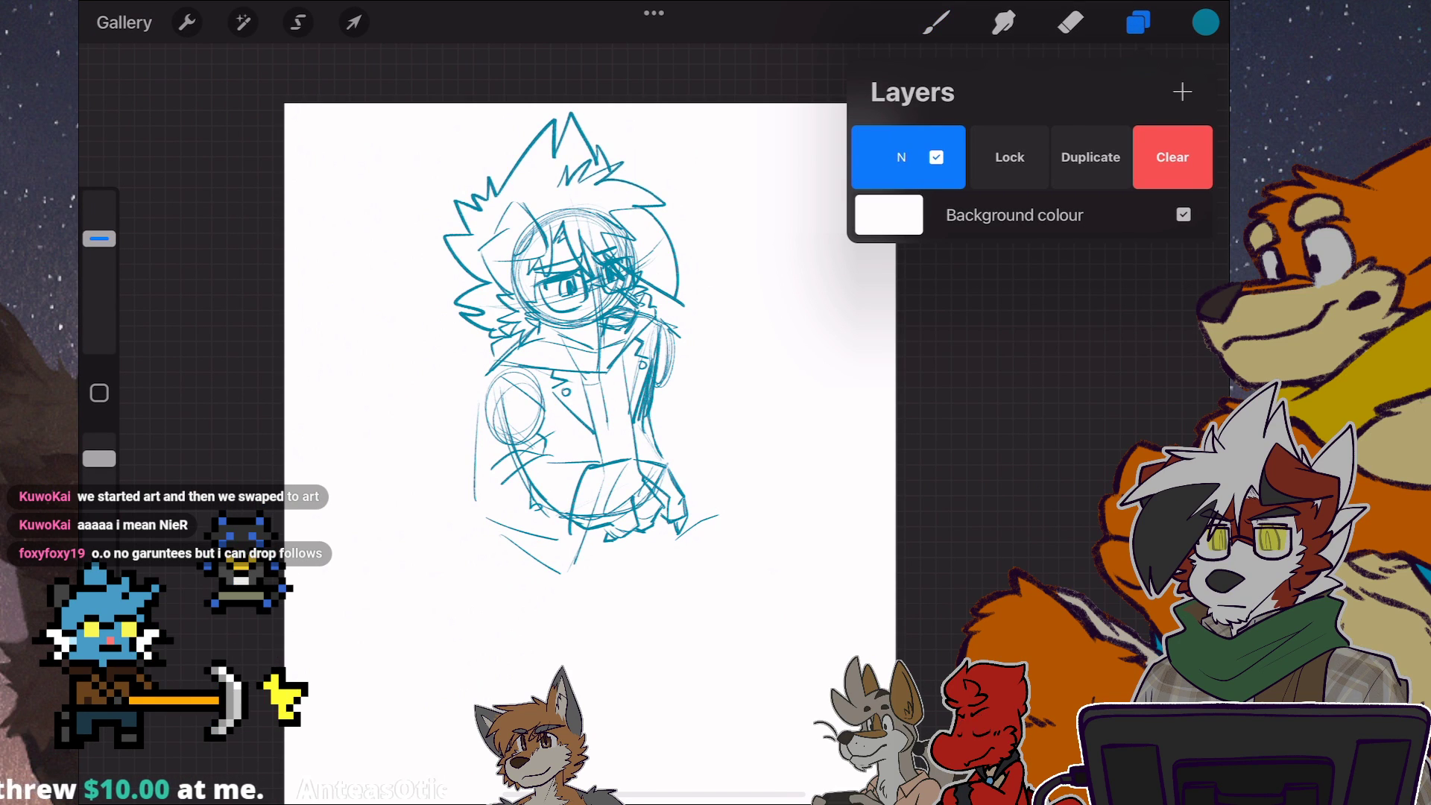
pyautogui.click(1172, 156)
pyautogui.click(1182, 92)
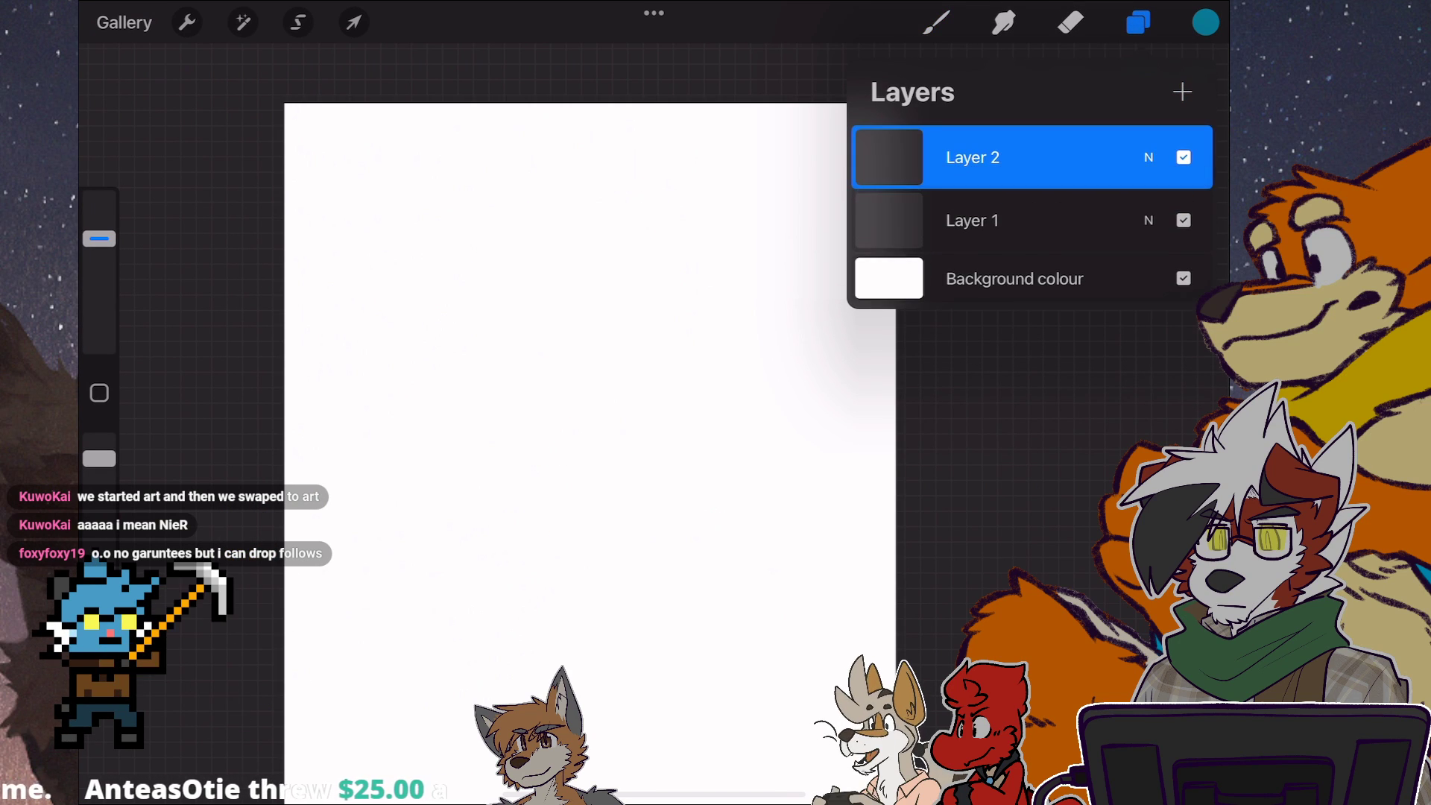
pyautogui.click(1028, 221)
pyautogui.click(582, 336)
pyautogui.scroll(3, 581, 370)
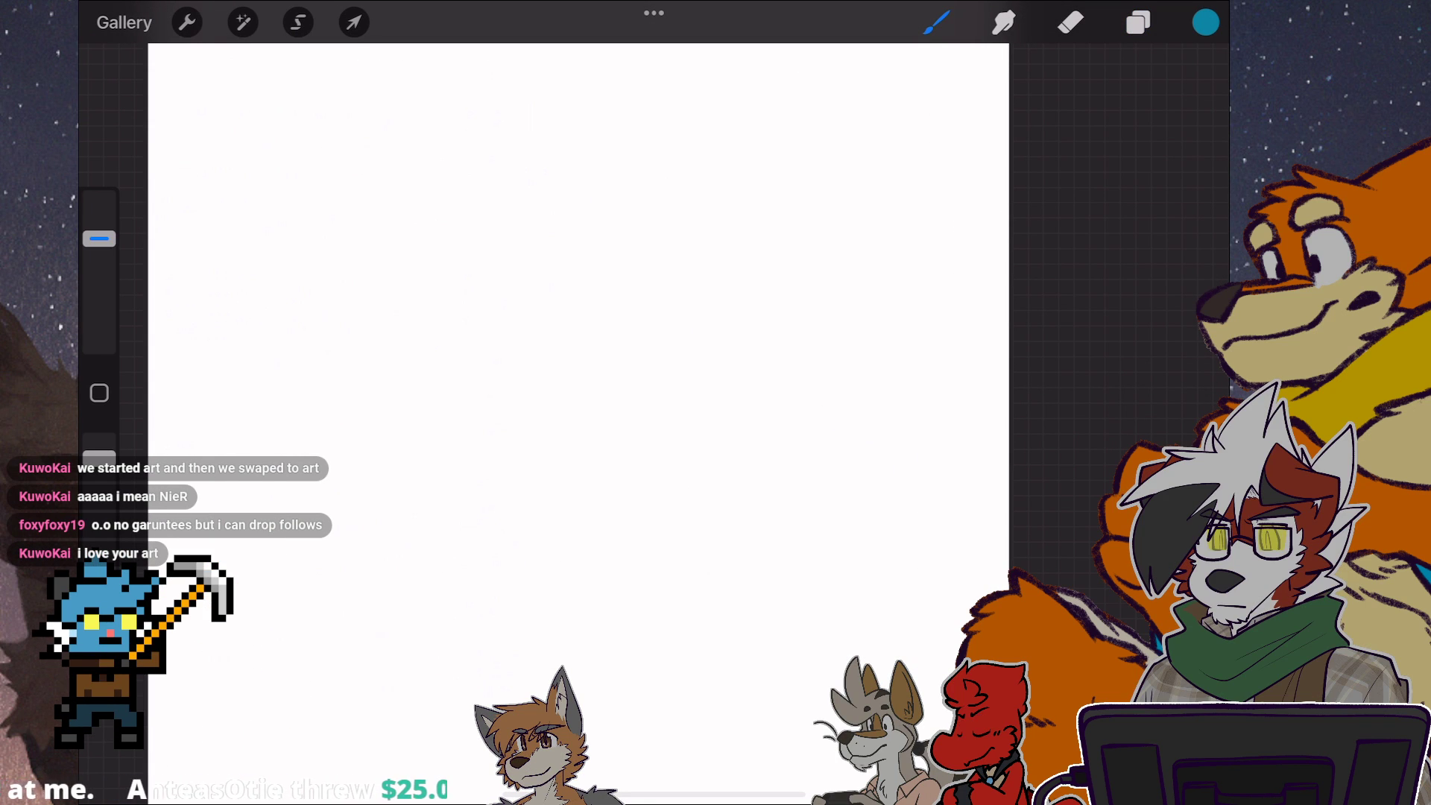
# Draw a loose head circle, redo it more cleanly, and cross it with a horizontal guideline.
pyautogui.moveTo(700, 296); pyautogui.dragTo(486, 218)
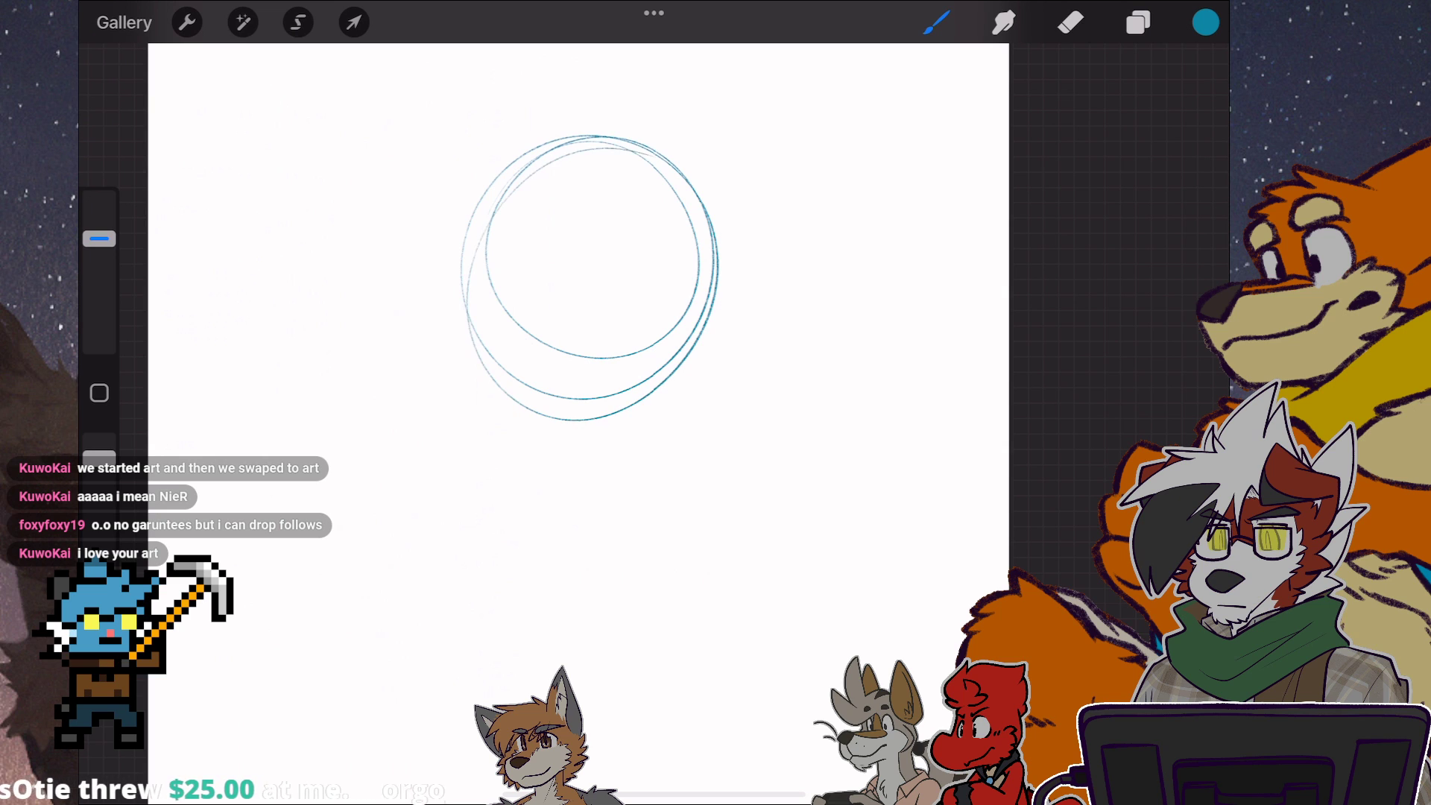
pyautogui.hotkey('ctrl', 'z')
pyautogui.hotkey('ctrl', 'shift', 'z')
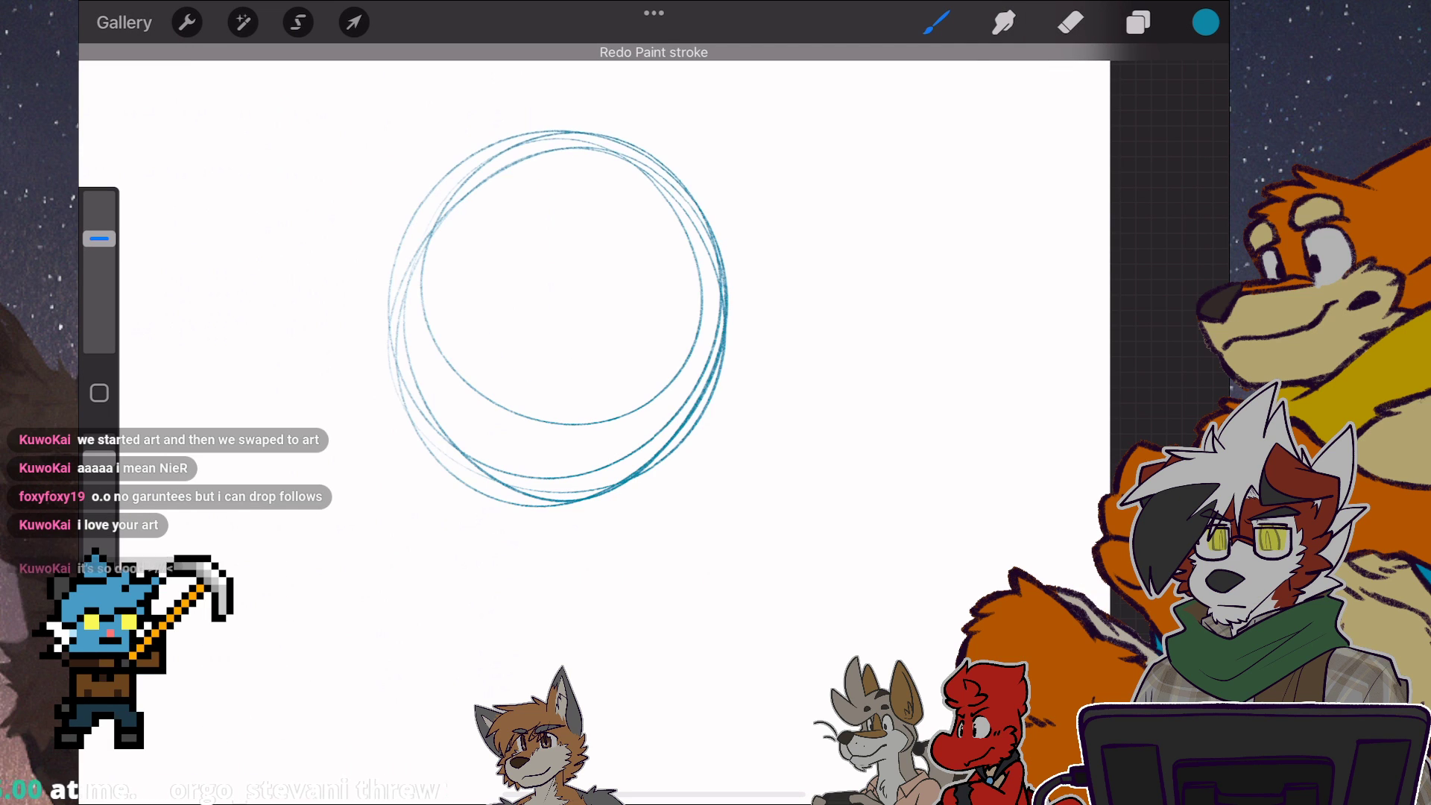
pyautogui.hotkey('ctrl', 'z')
pyautogui.moveTo(693, 223)
pyautogui.mouseDown()
pyautogui.moveTo(671, 202)
pyautogui.moveTo(694, 335)
pyautogui.mouseUp()
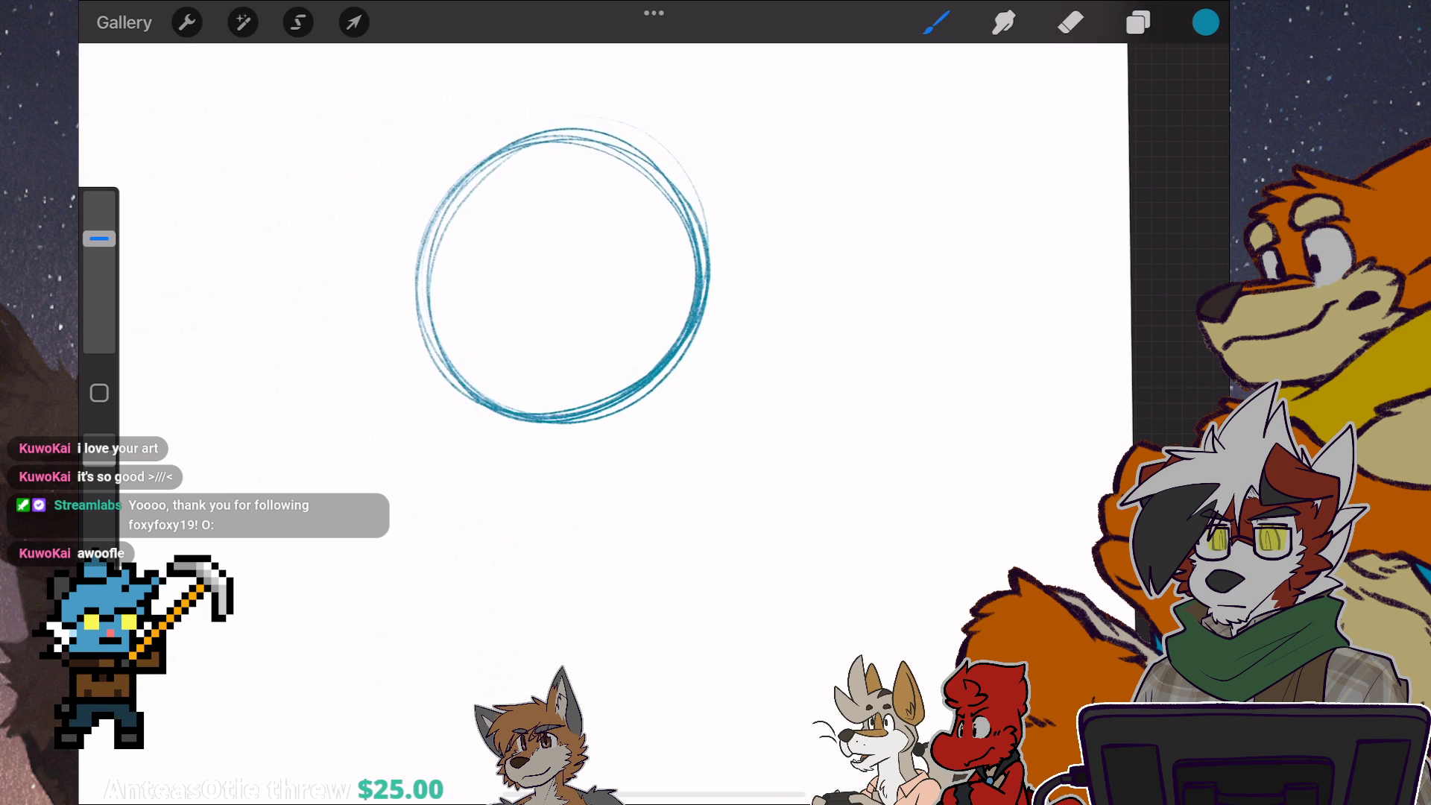
pyautogui.scroll(1, 571, 313)
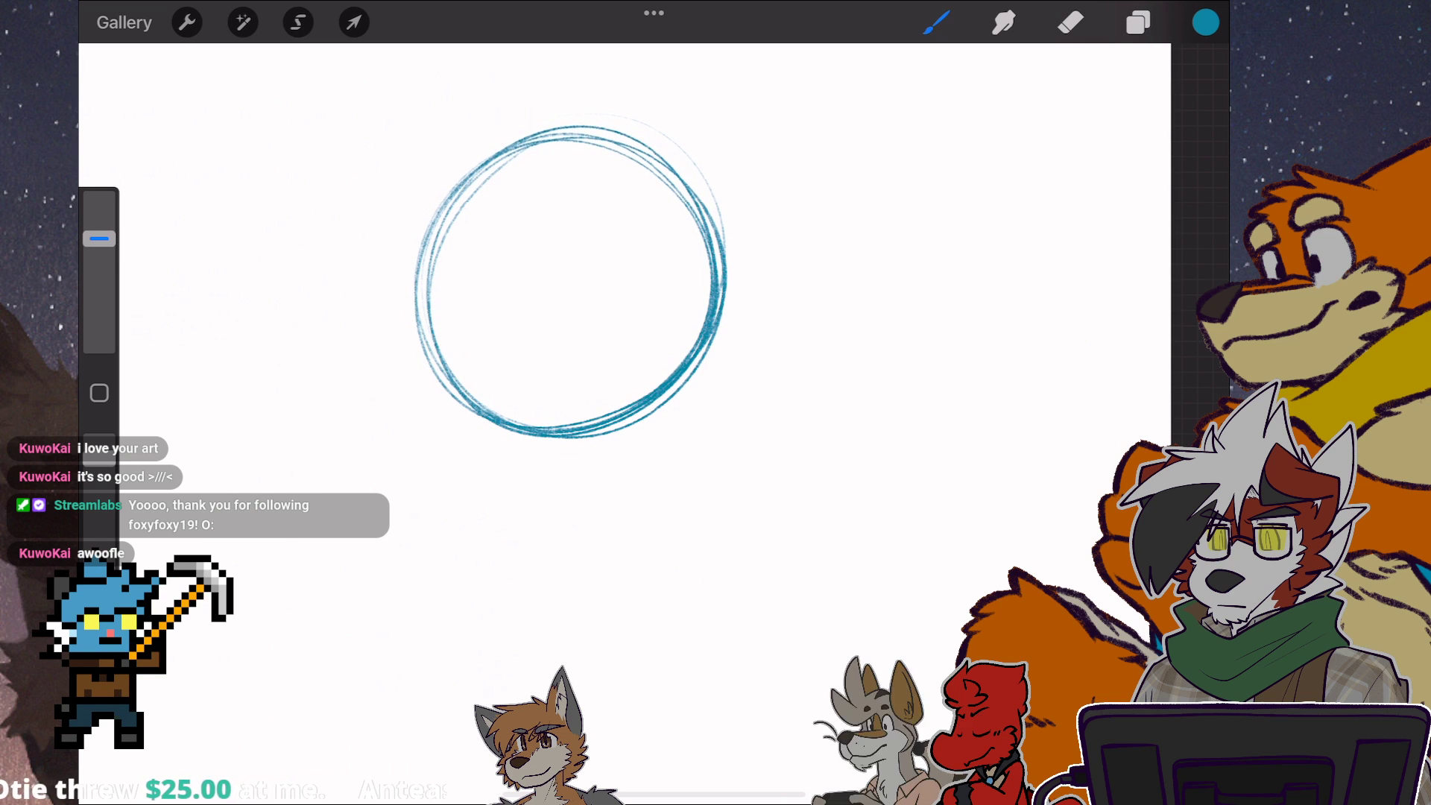
pyautogui.moveTo(297, 325); pyautogui.dragTo(803, 303)
# Draw a doubled vertical guideline through the circle and start the lower-left muzzle outline.
pyautogui.moveTo(547, 107); pyautogui.dragTo(559, 535)
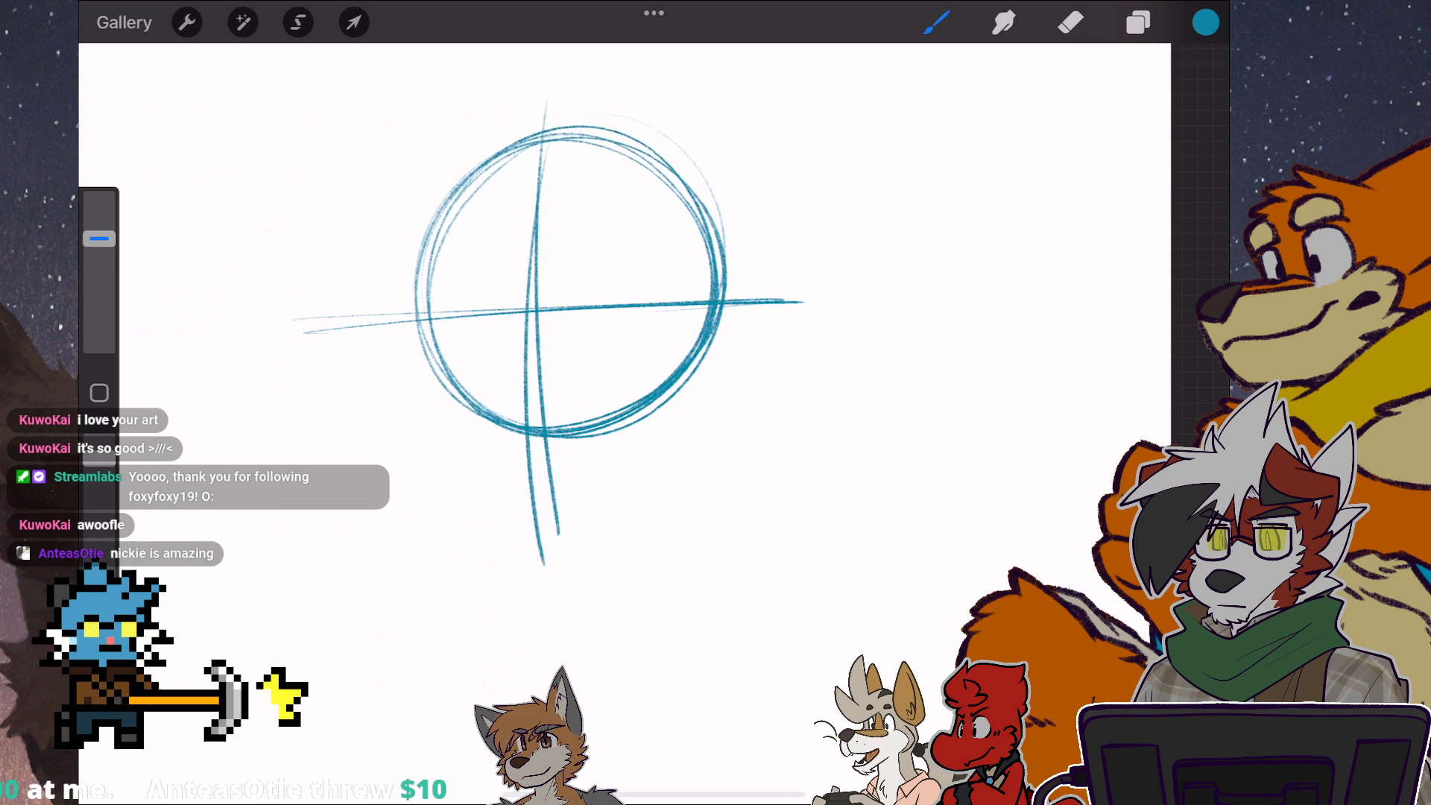
pyautogui.moveTo(545, 123); pyautogui.dragTo(543, 565)
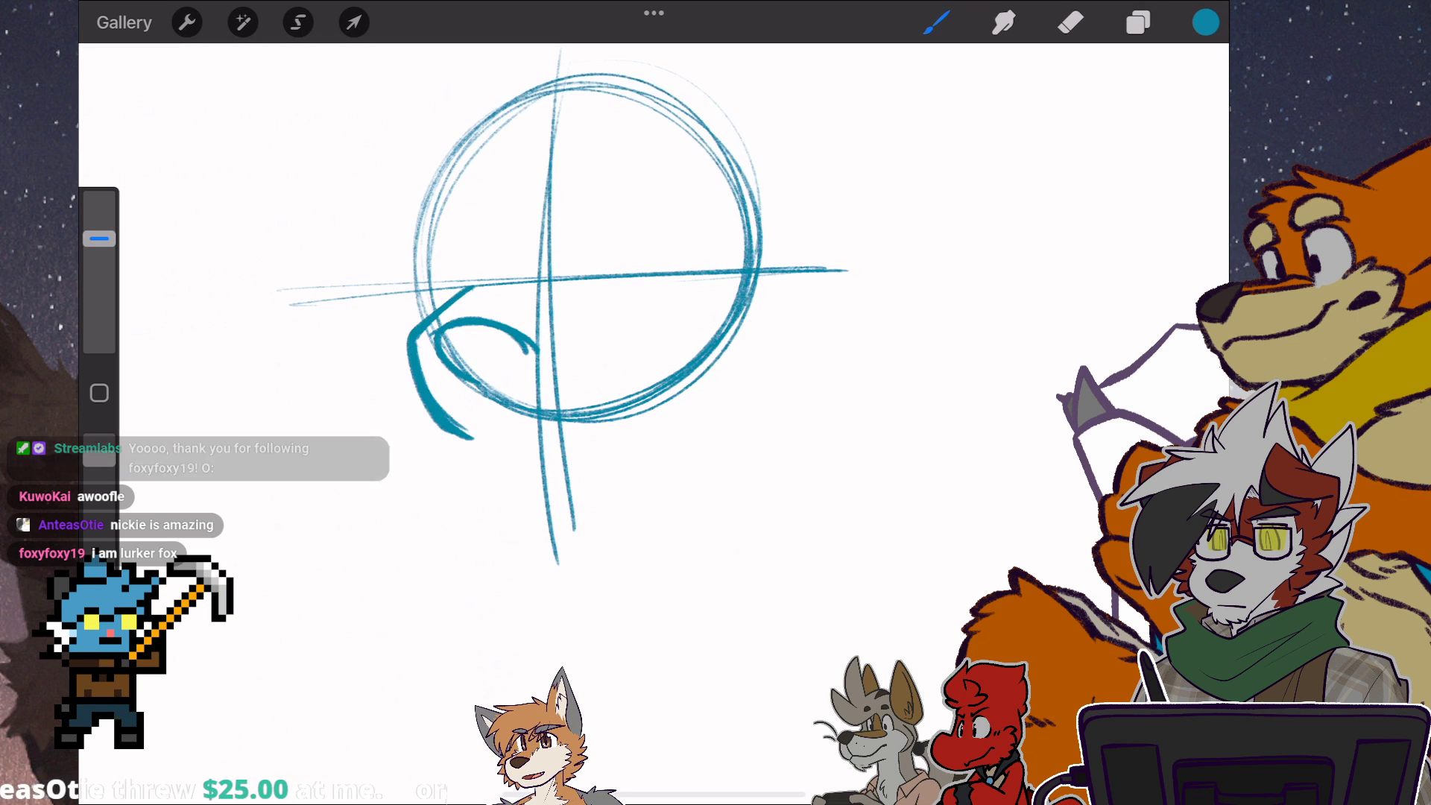
pyautogui.moveTo(535, 352); pyautogui.dragTo(483, 380)
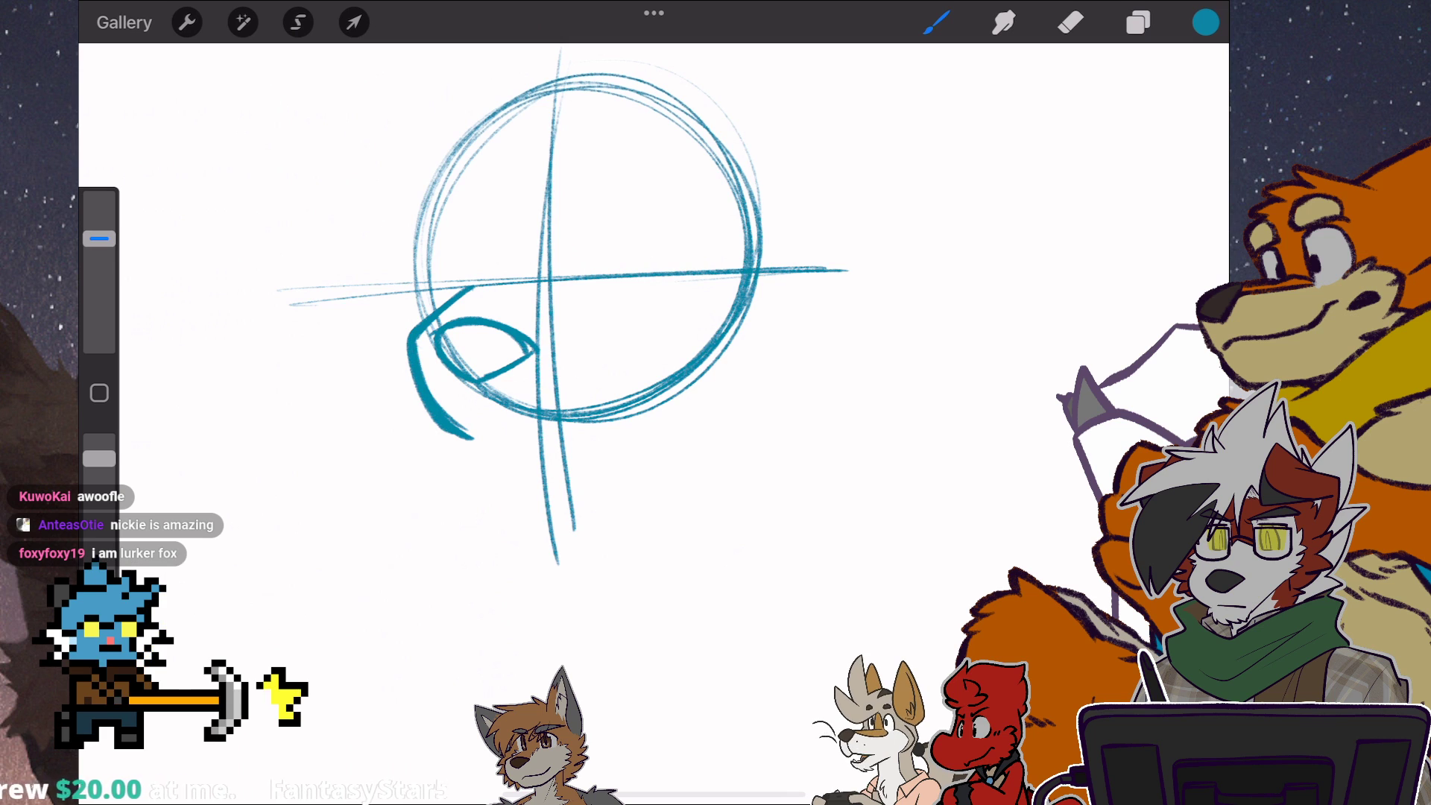
# Sketch the jawline below the head circle, then undo that stroke.
pyautogui.moveTo(627, 336); pyautogui.dragTo(626, 269)
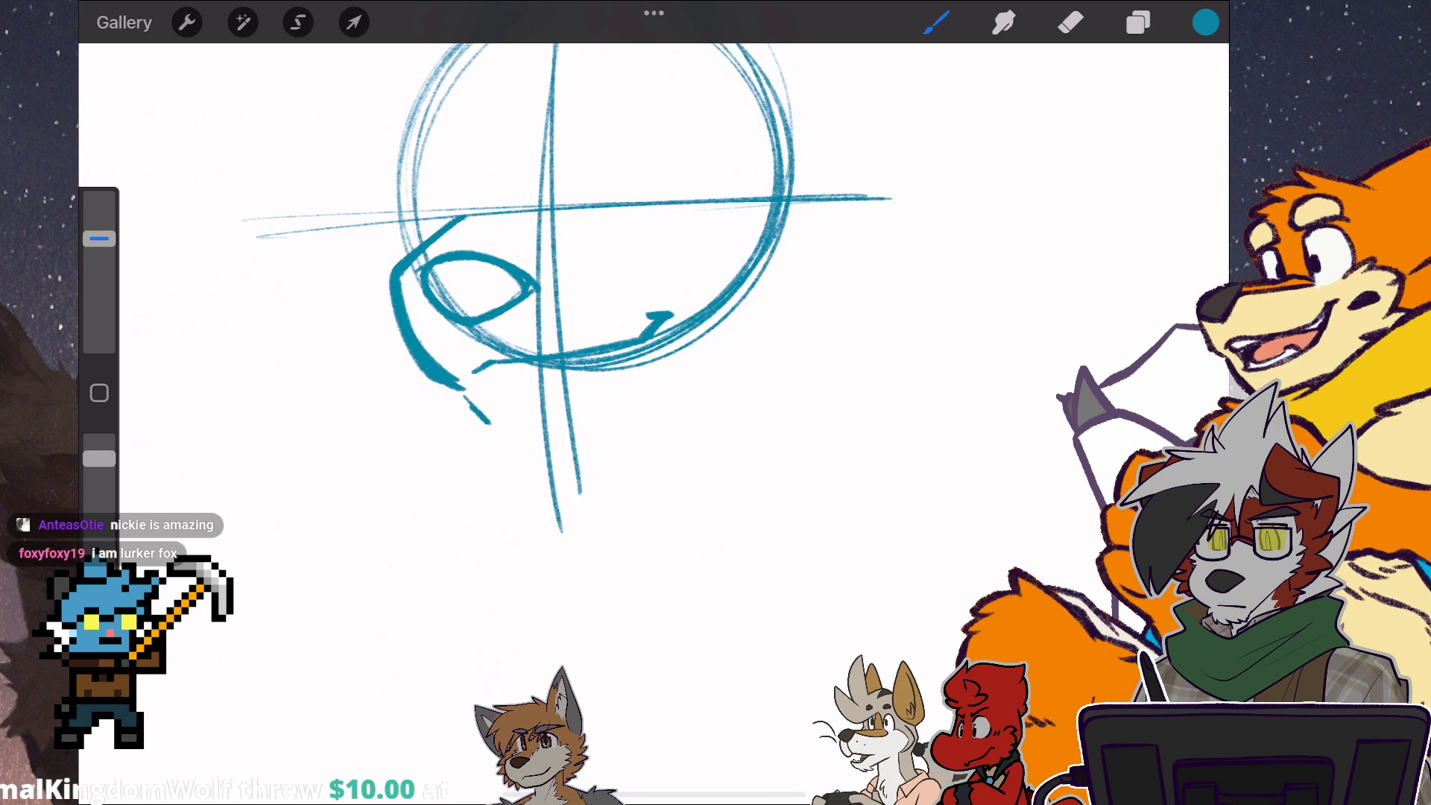
pyautogui.moveTo(461, 386)
pyautogui.mouseDown()
pyautogui.moveTo(549, 423)
pyautogui.moveTo(743, 318)
pyautogui.mouseUp()
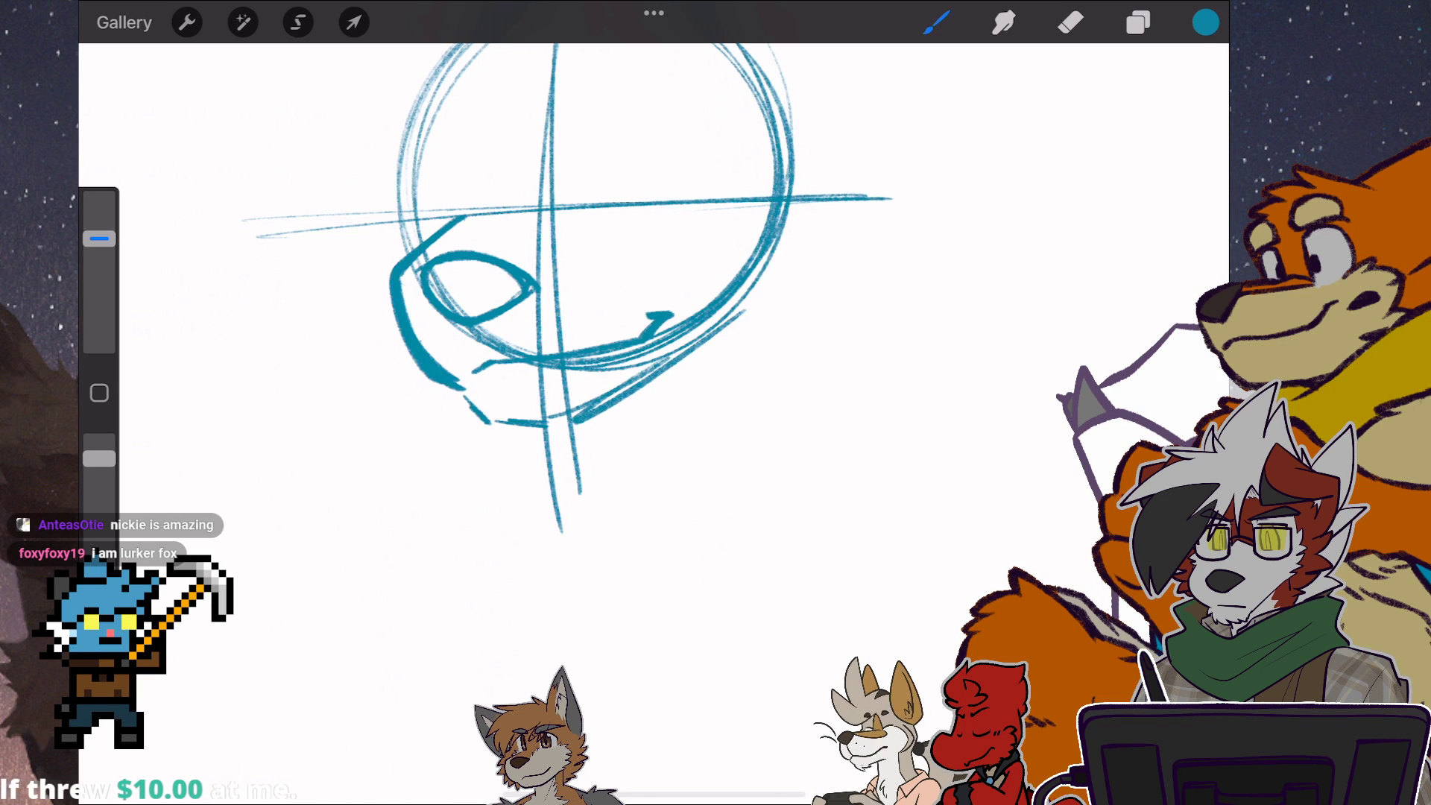
pyautogui.hotkey('ctrl', 'z')
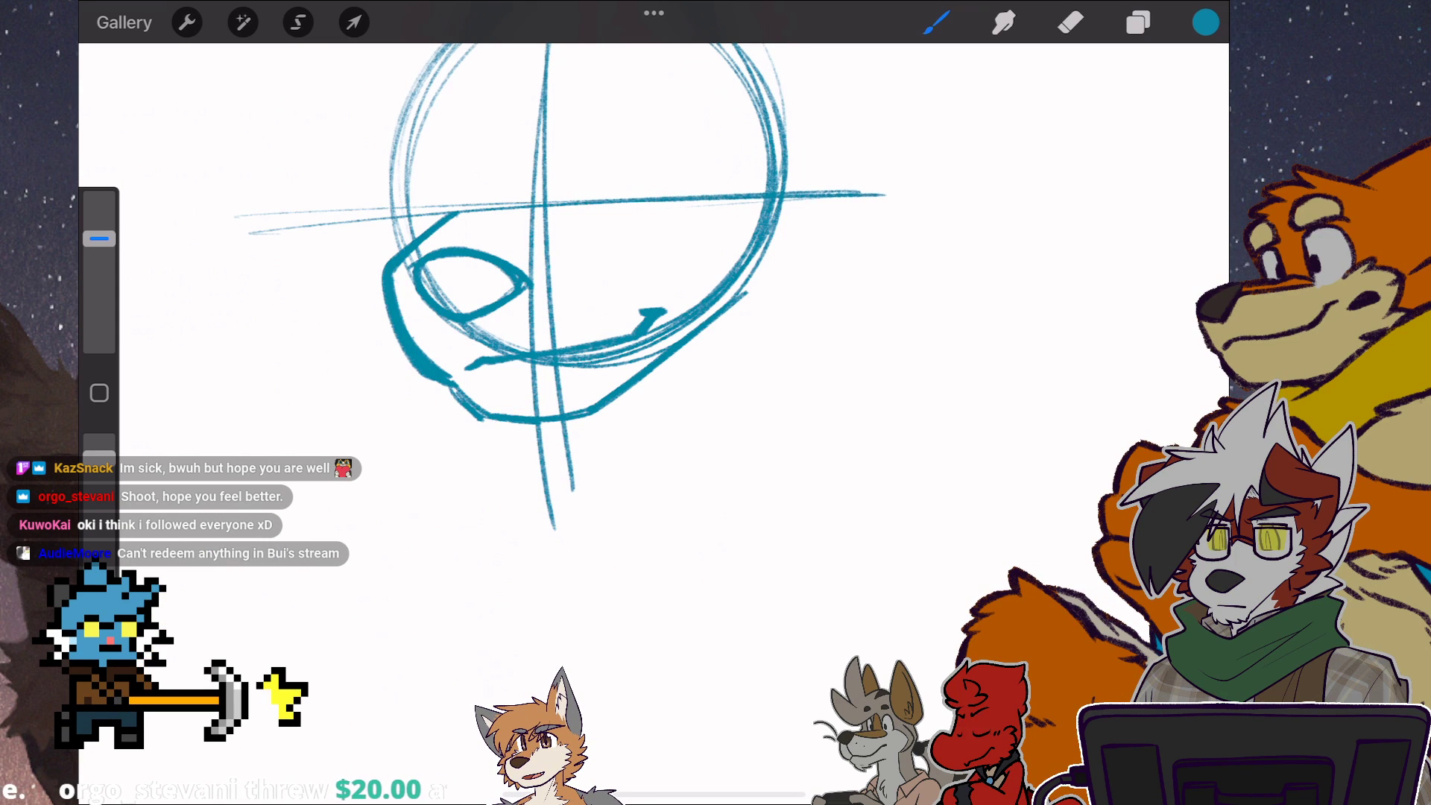
pyautogui.moveTo(587, 280)
pyautogui.mouseDown()
pyautogui.moveTo(610, 313)
pyautogui.moveTo(587, 302)
pyautogui.mouseUp()
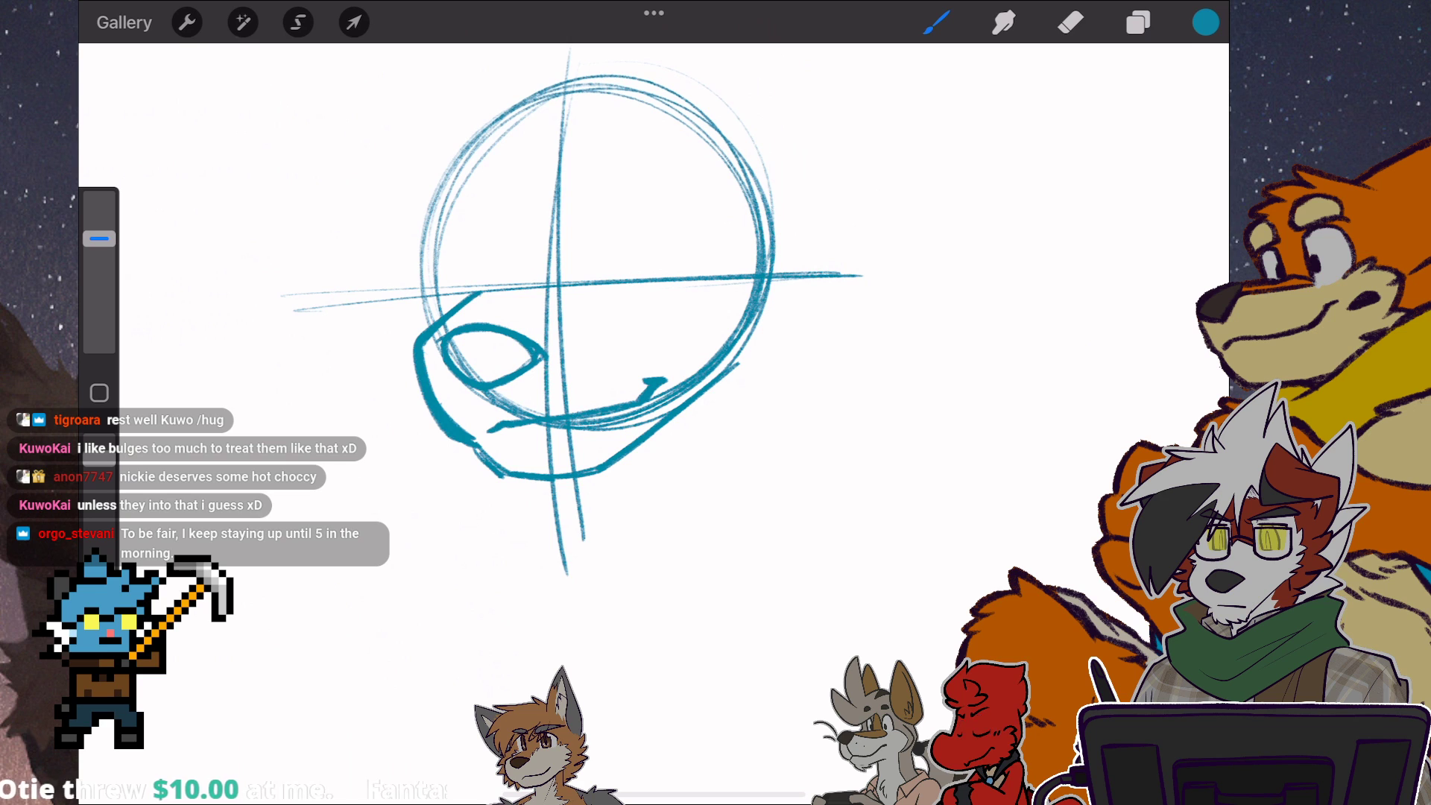
pyautogui.scroll(2, 605, 336)
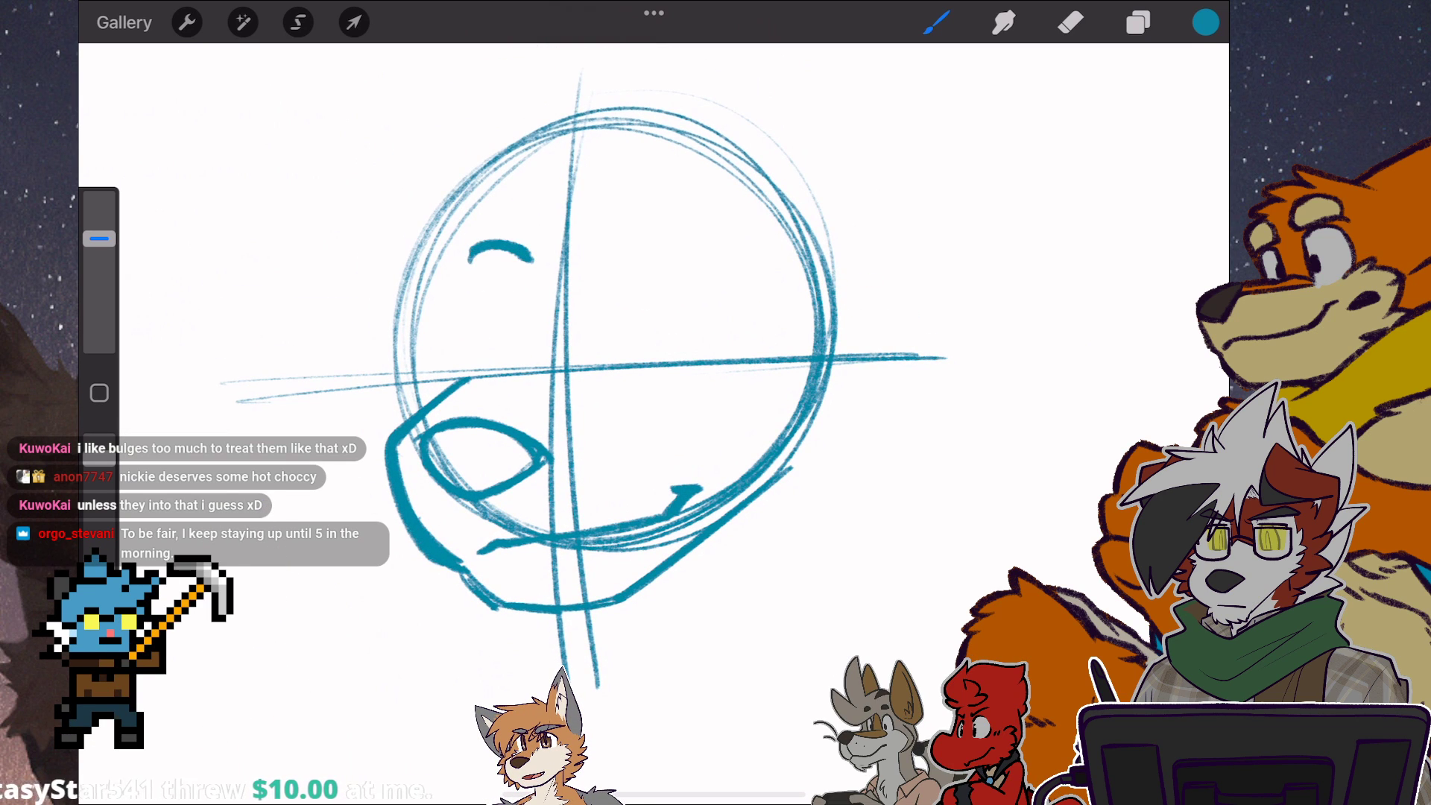
# Draw the left eye with two outline strokes and a thin inner line.
pyautogui.moveTo(529, 264); pyautogui.dragTo(534, 347)
pyautogui.moveTo(490, 260); pyautogui.dragTo(513, 344)
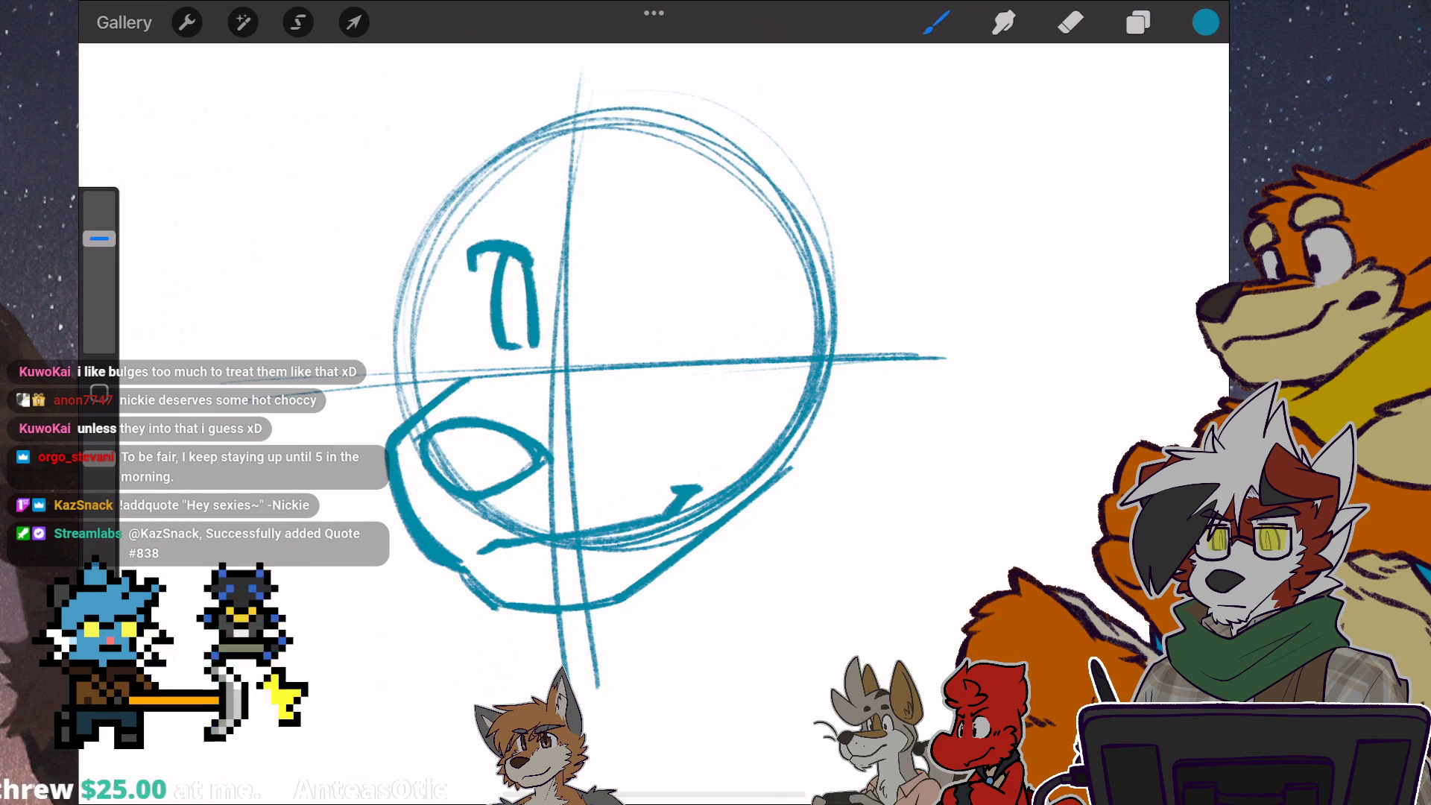
pyautogui.moveTo(521, 265); pyautogui.dragTo(523, 331)
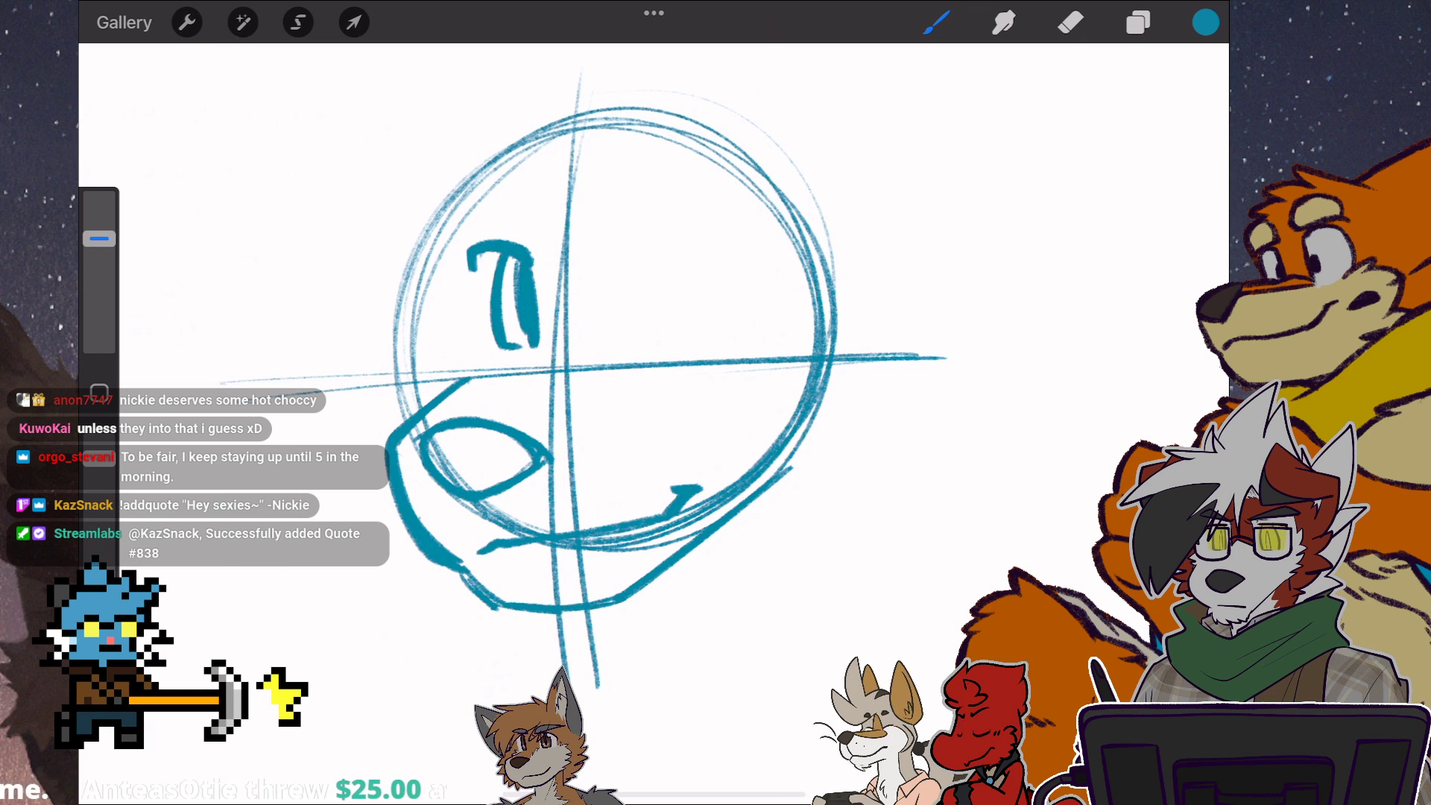
# Draw the right eye with a thickened top arc, two inner strokes and a closed bottom.
pyautogui.moveTo(638, 235); pyautogui.dragTo(760, 237)
pyautogui.hotkey('ctrl', 'z')
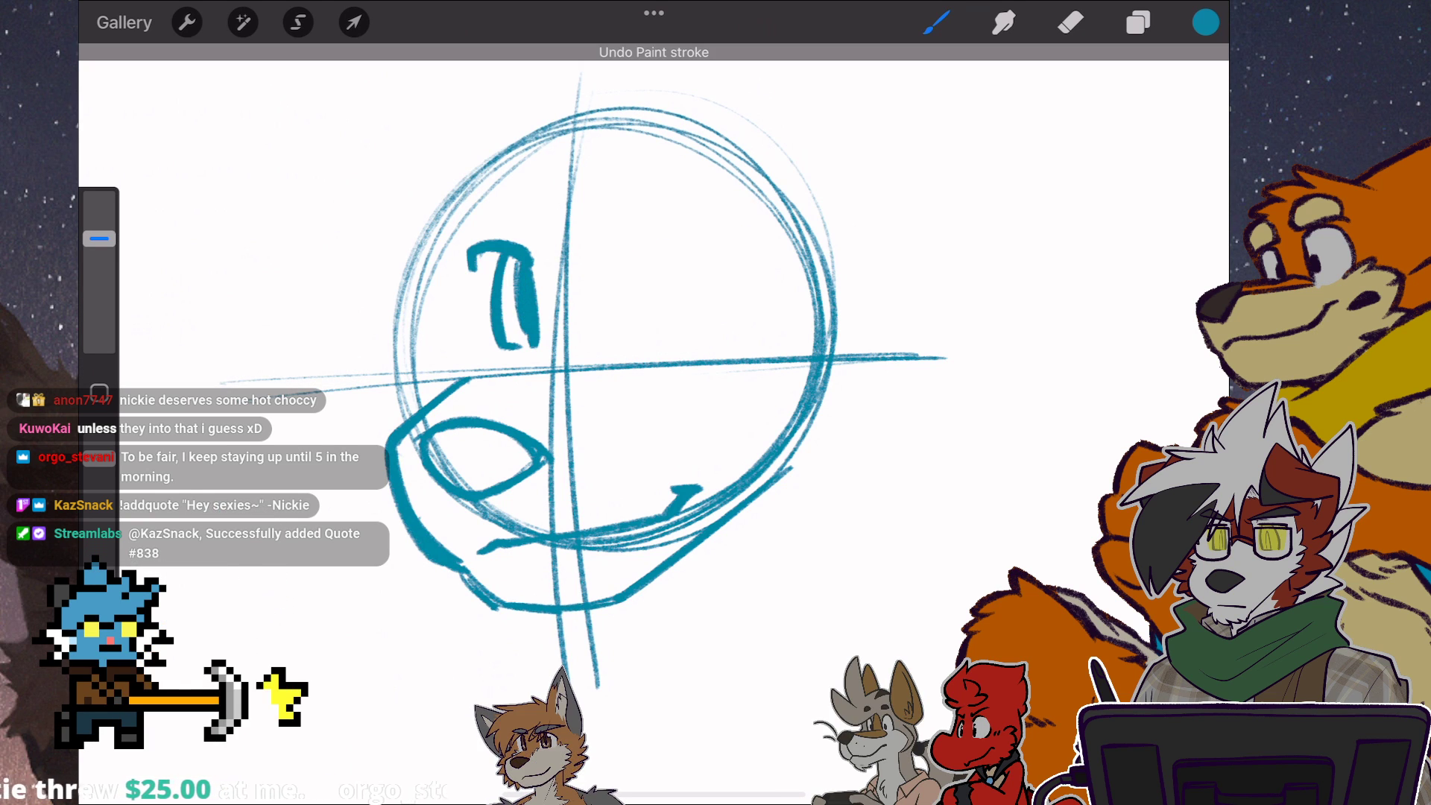
pyautogui.moveTo(646, 248); pyautogui.dragTo(756, 260)
pyautogui.moveTo(640, 255); pyautogui.dragTo(766, 273)
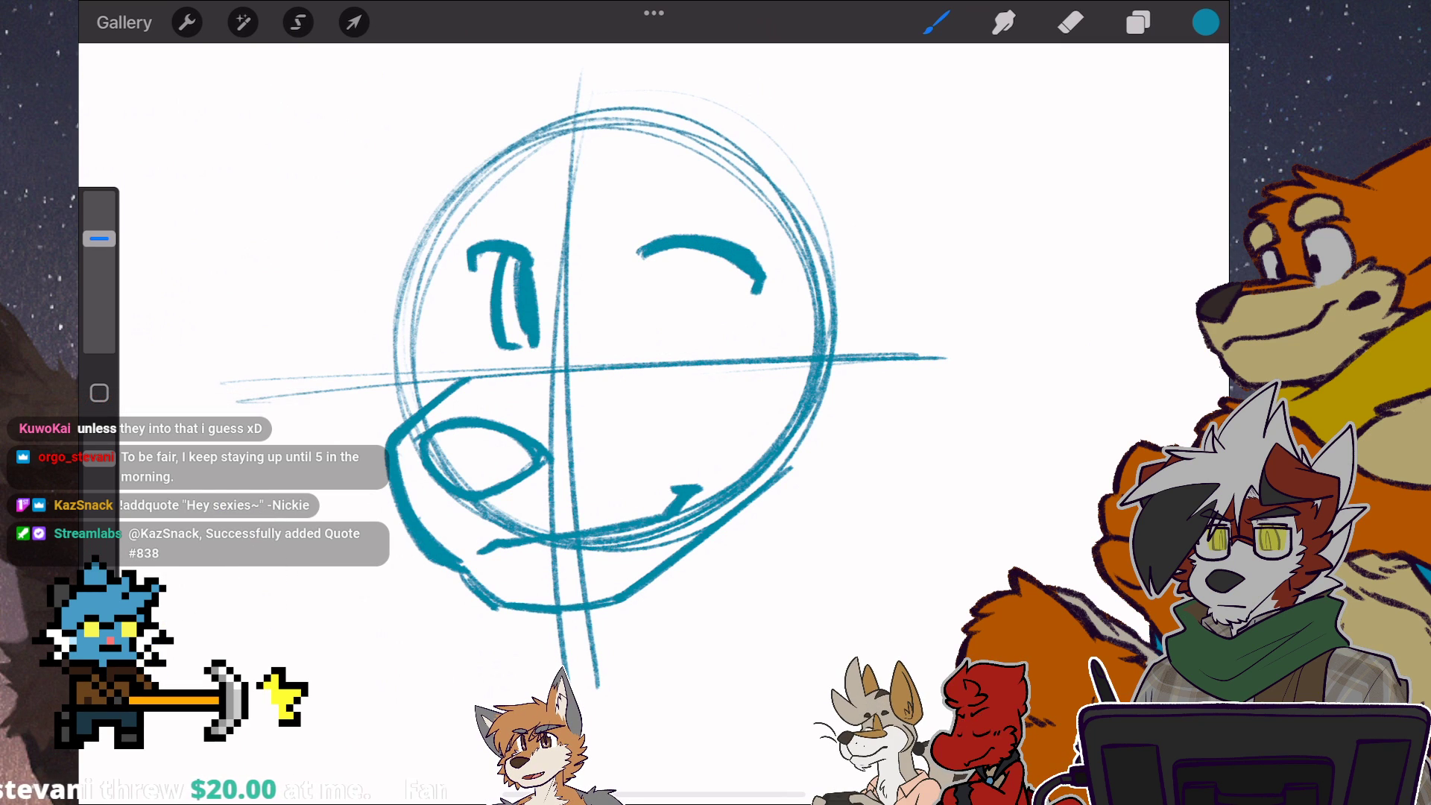
pyautogui.moveTo(653, 255); pyautogui.dragTo(655, 336)
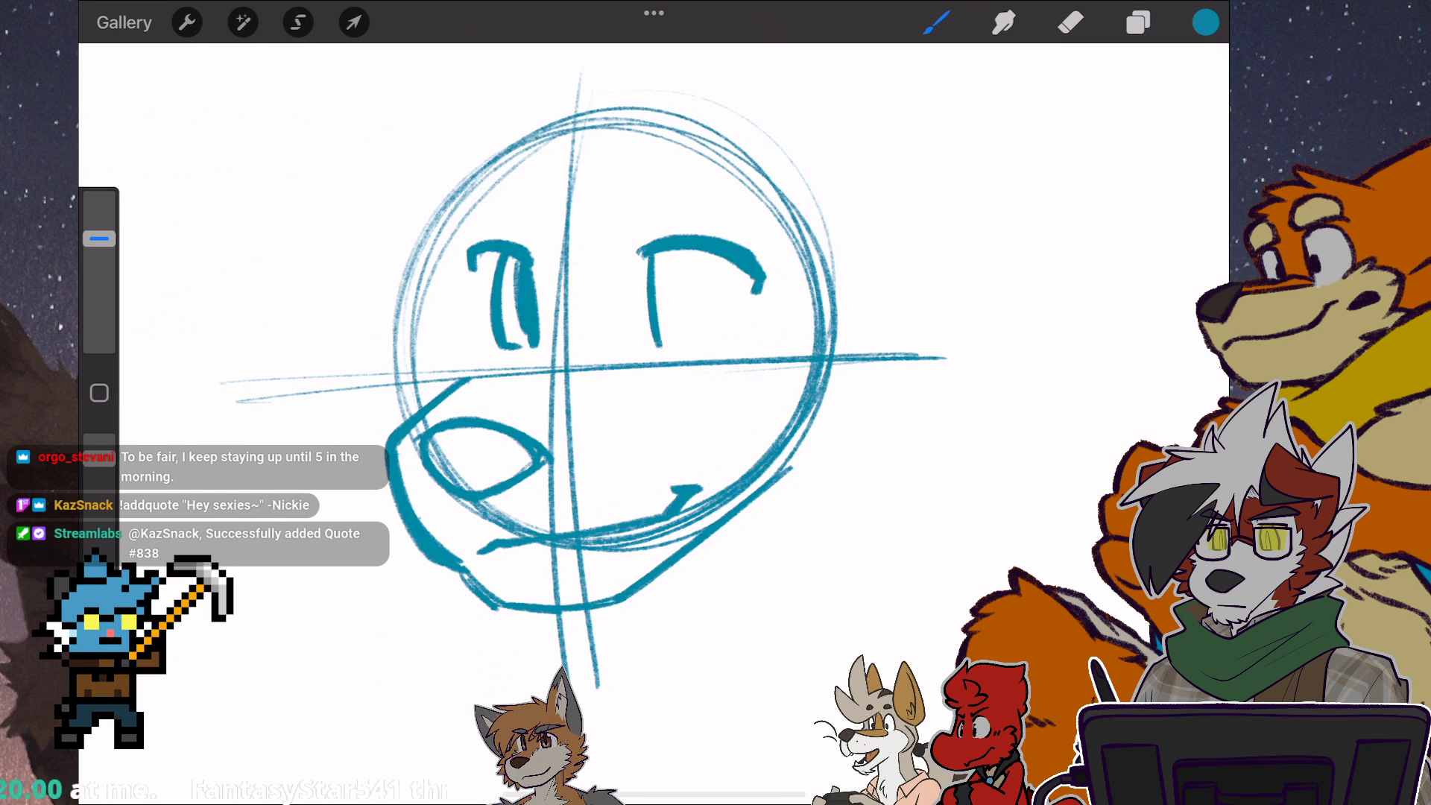
pyautogui.moveTo(711, 251); pyautogui.dragTo(714, 336)
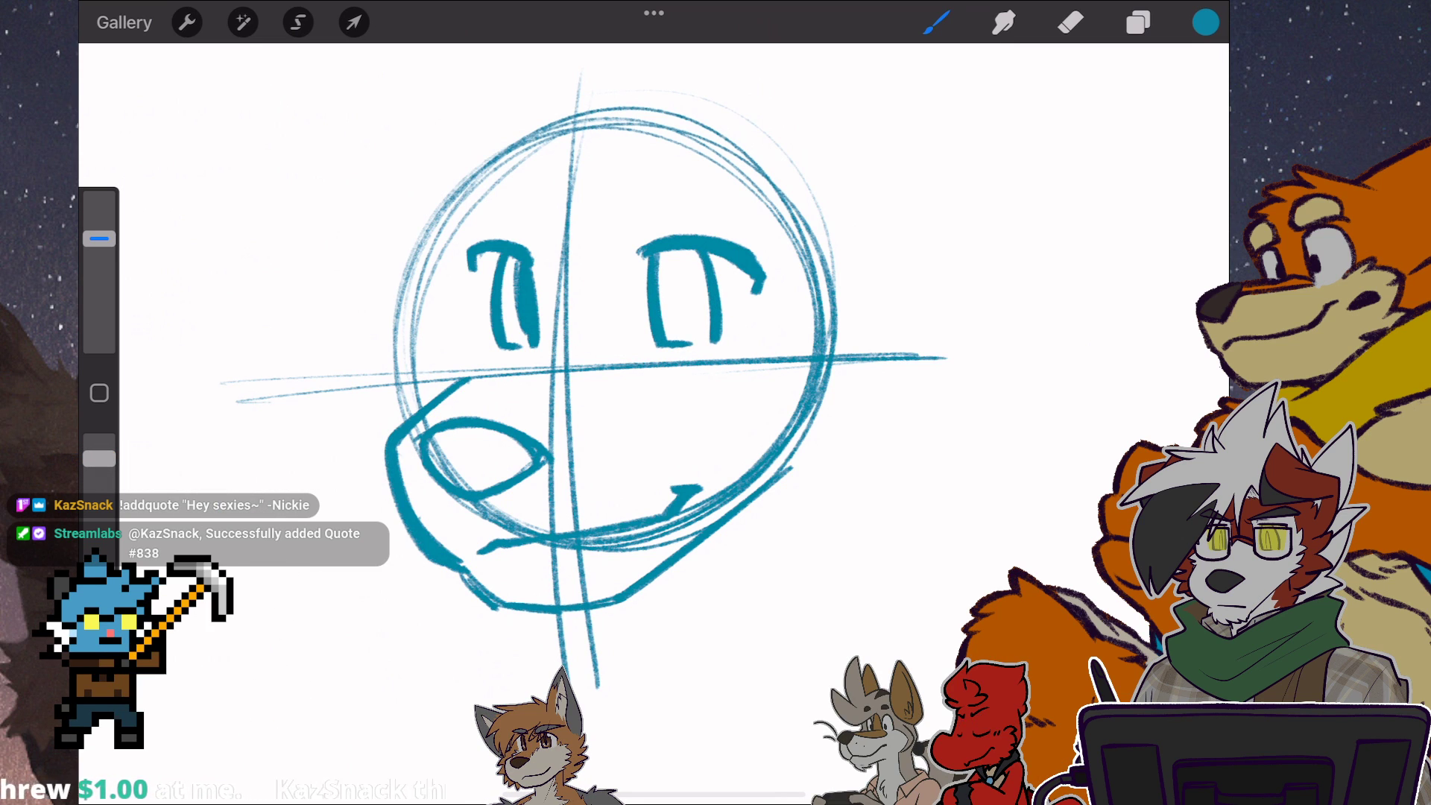
pyautogui.moveTo(659, 345); pyautogui.dragTo(694, 344)
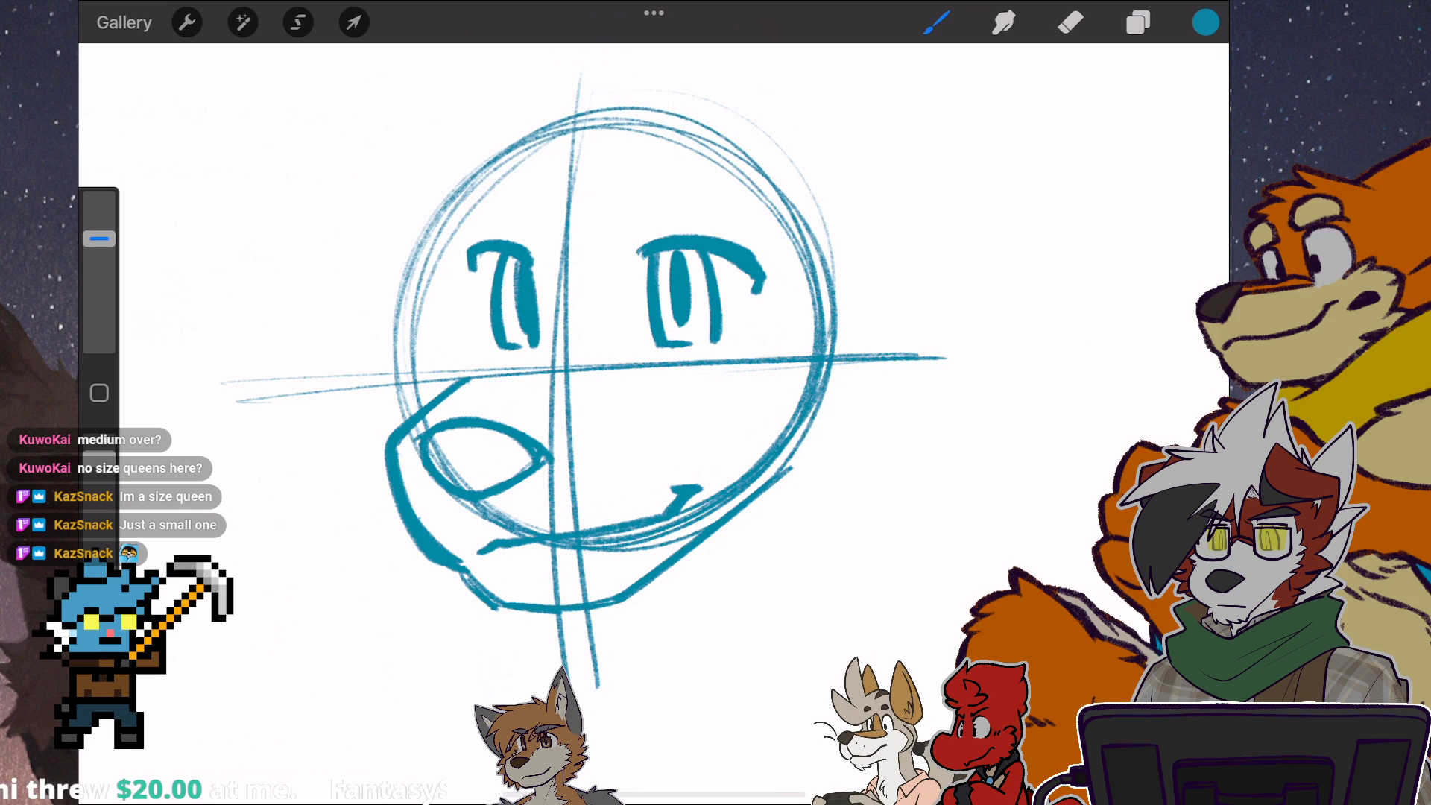
# Add eyebrows above both eyes, redrawing the left one.
pyautogui.moveTo(614, 369); pyautogui.dragTo(643, 364)
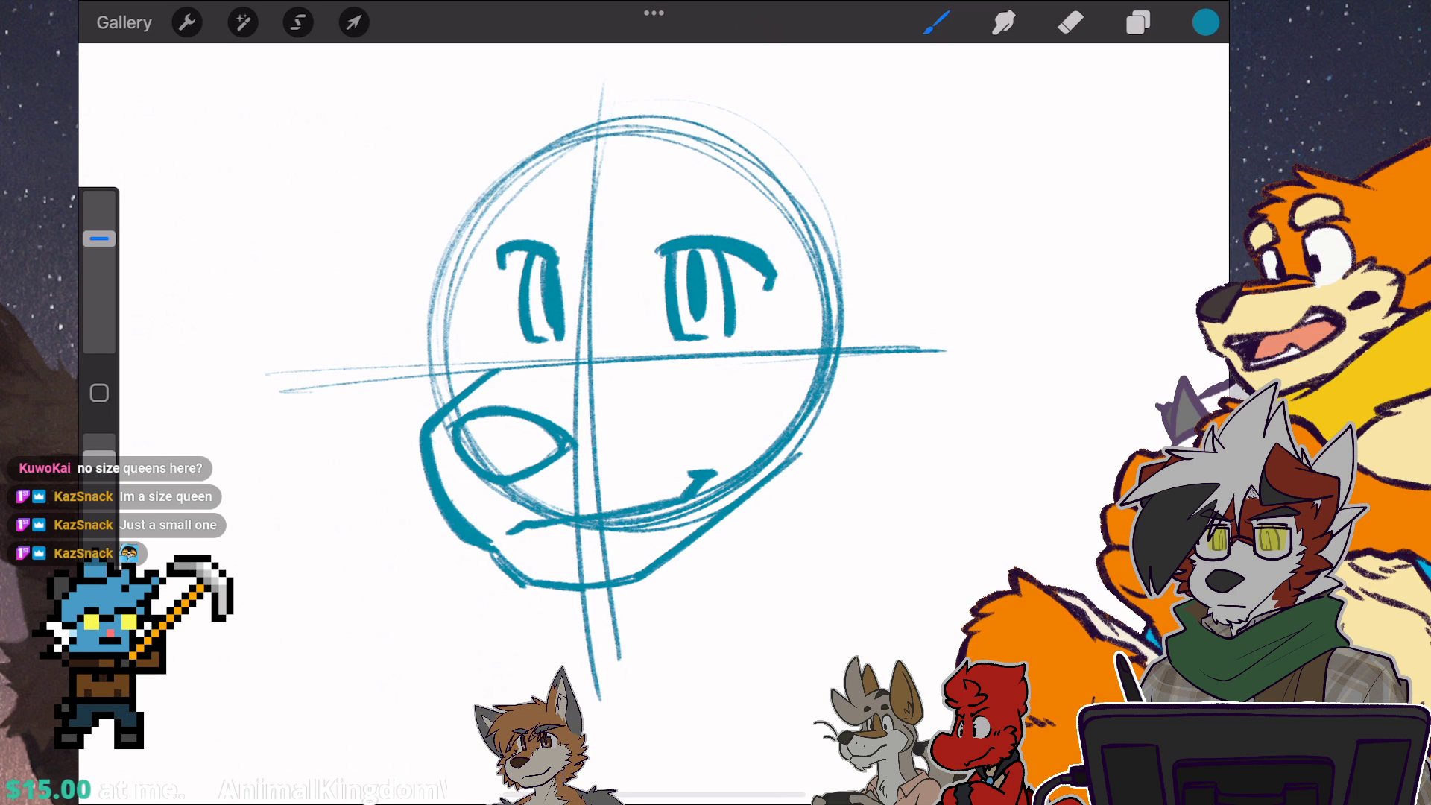
pyautogui.moveTo(671, 369); pyautogui.dragTo(671, 402)
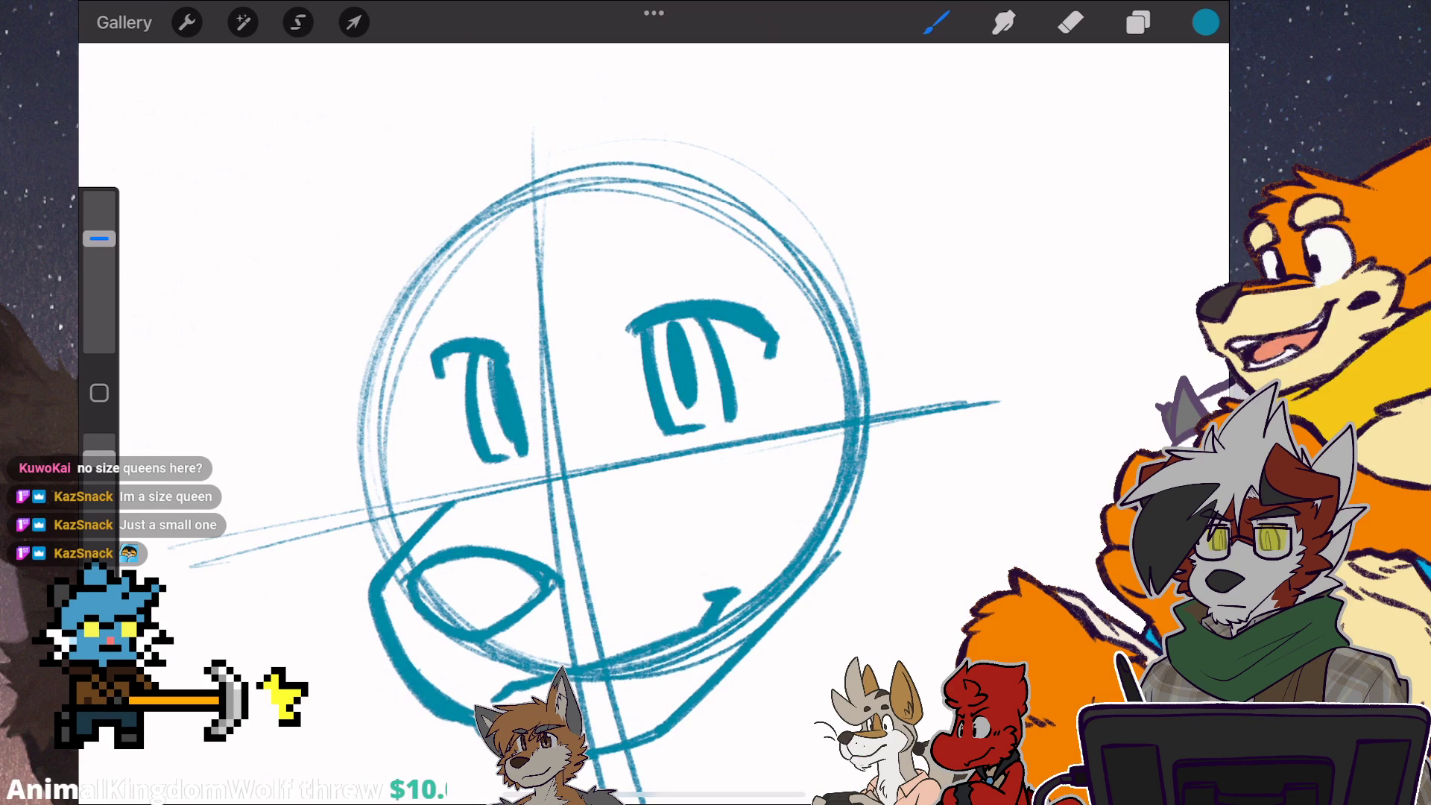
pyautogui.moveTo(584, 286); pyautogui.dragTo(756, 265)
pyautogui.moveTo(416, 320); pyautogui.dragTo(754, 261)
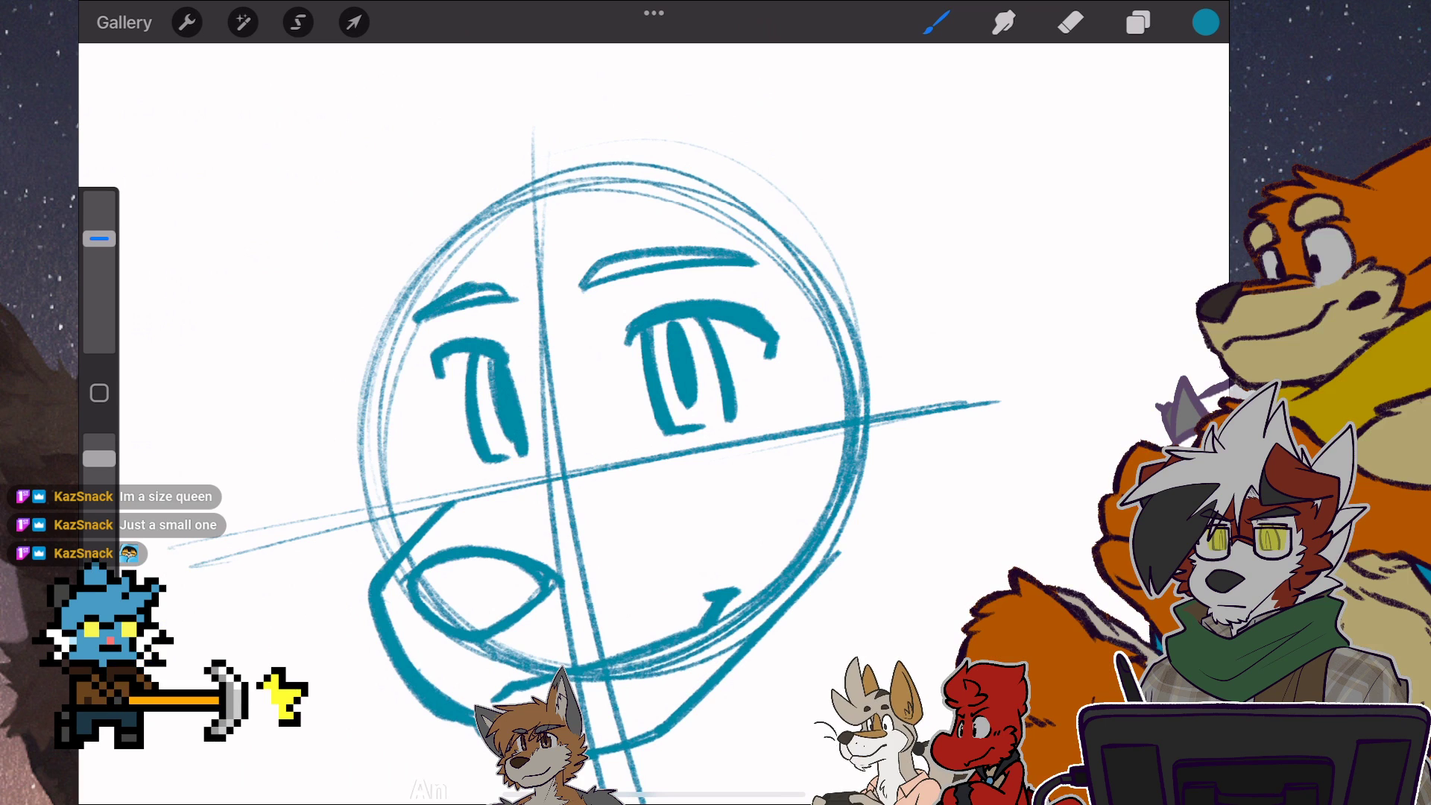
pyautogui.hotkey('ctrl', 'z')
pyautogui.moveTo(419, 319); pyautogui.dragTo(510, 282)
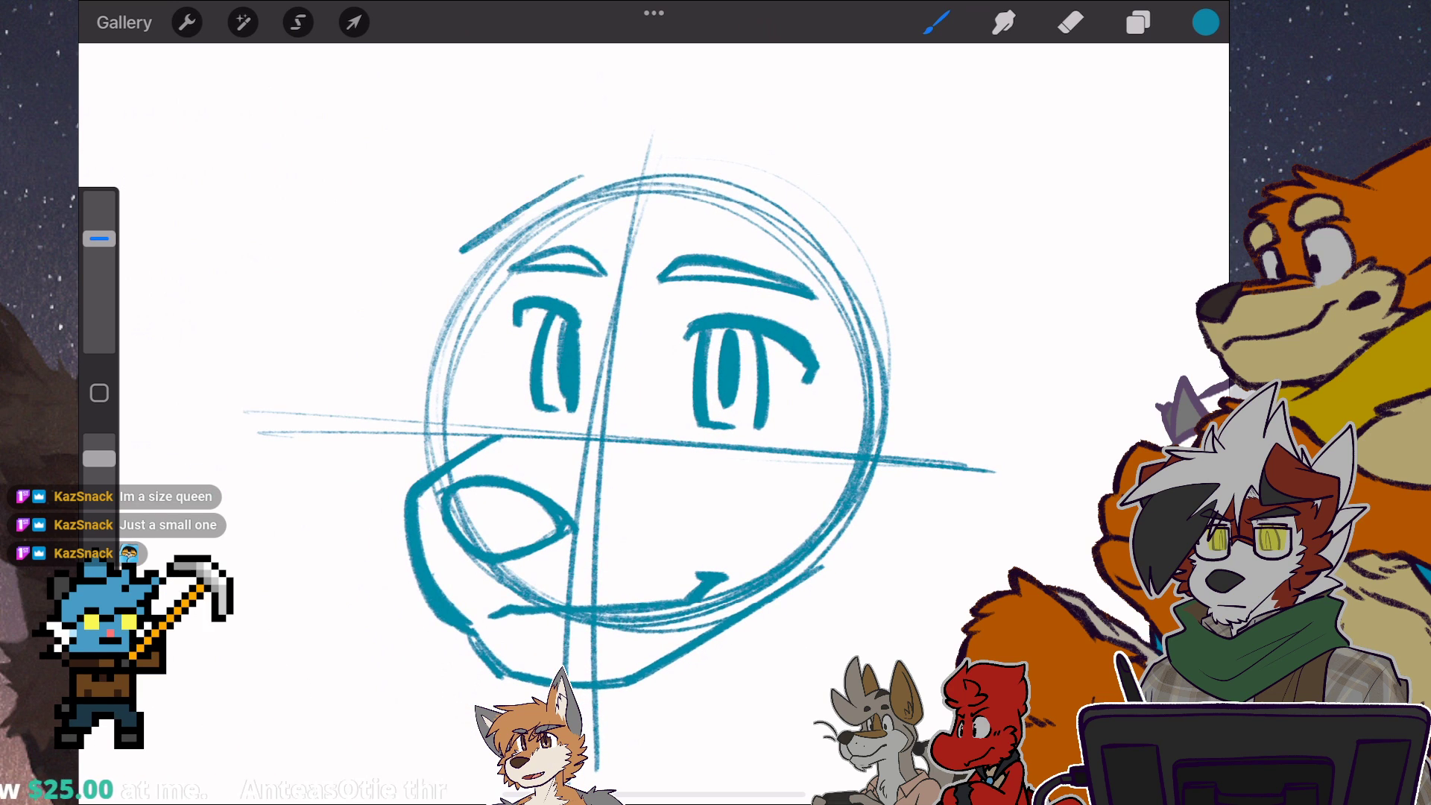
pyautogui.hotkey('ctrl', 'z')
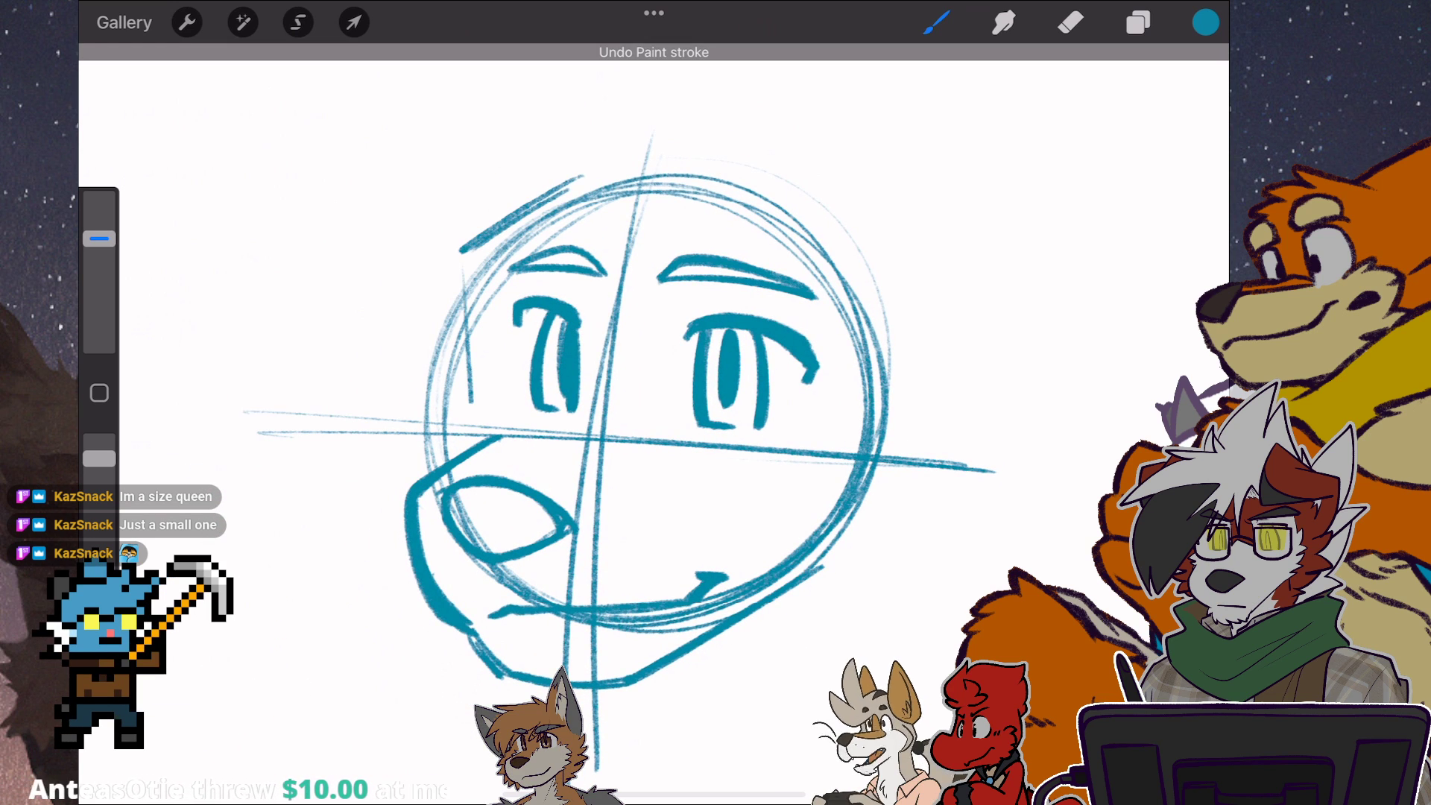
# Redraw the left face edge and upper-left head line, then add jagged fur tufts on both cheeks.
pyautogui.moveTo(470, 271); pyautogui.dragTo(463, 393)
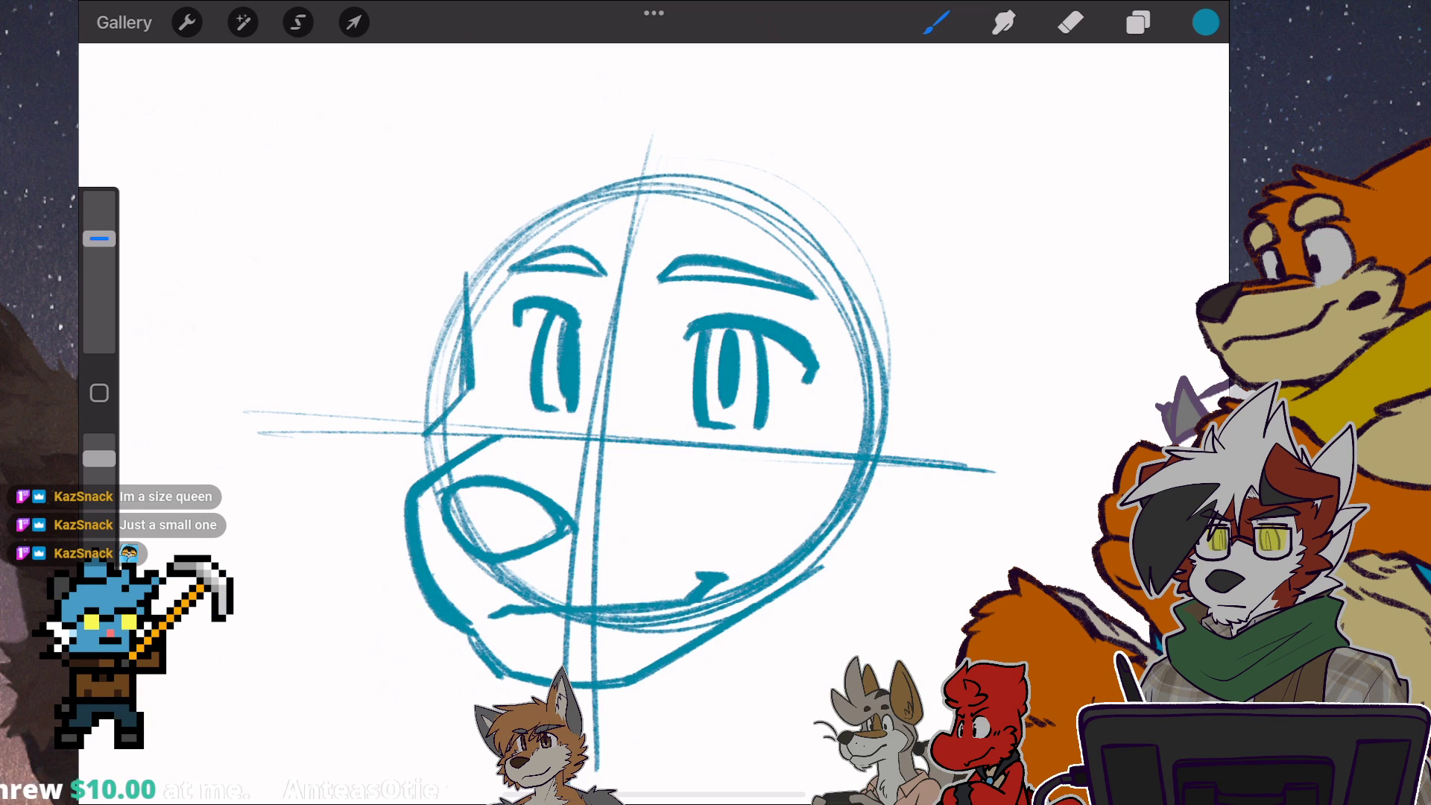
pyautogui.moveTo(620, 164); pyautogui.dragTo(456, 269)
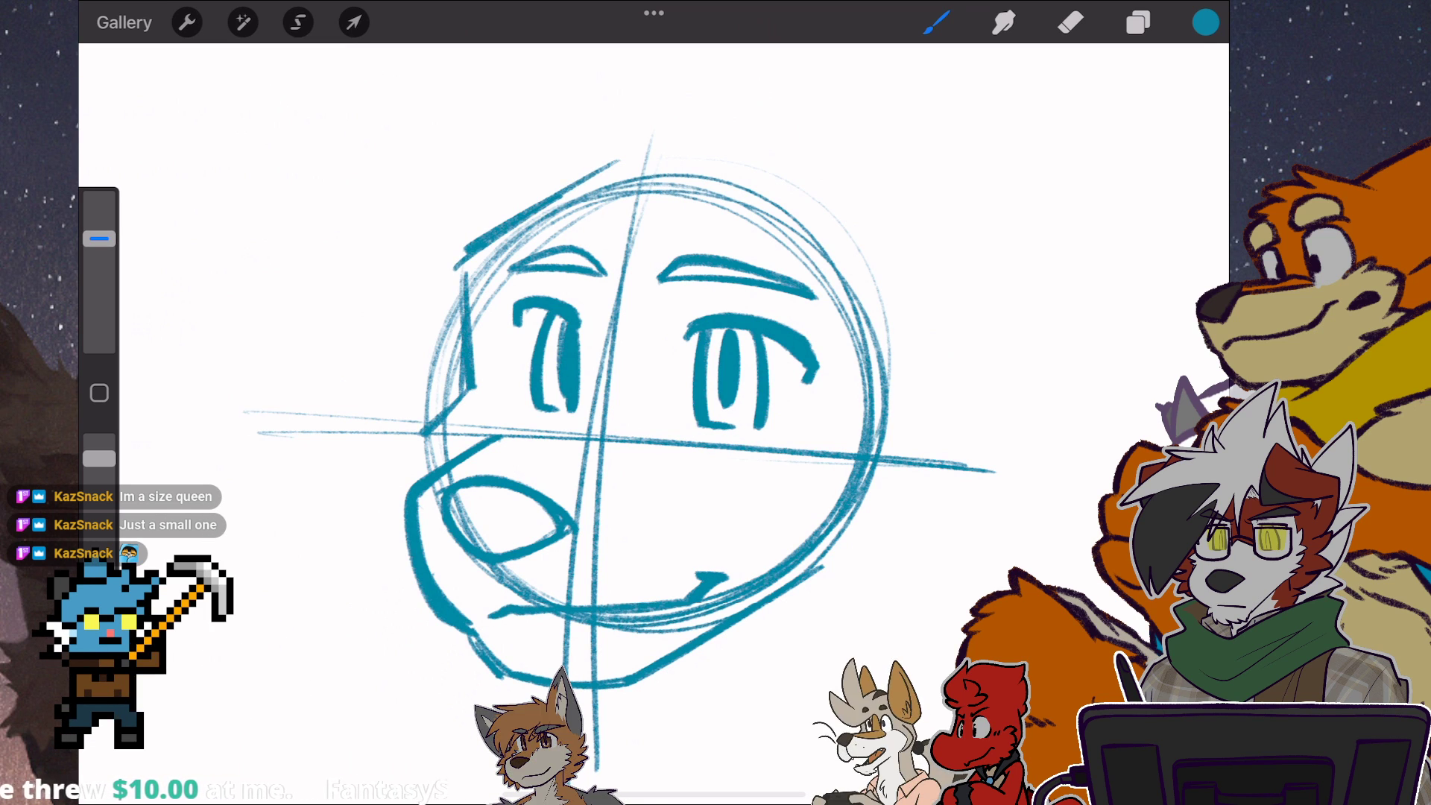
pyautogui.moveTo(470, 423); pyautogui.dragTo(396, 442)
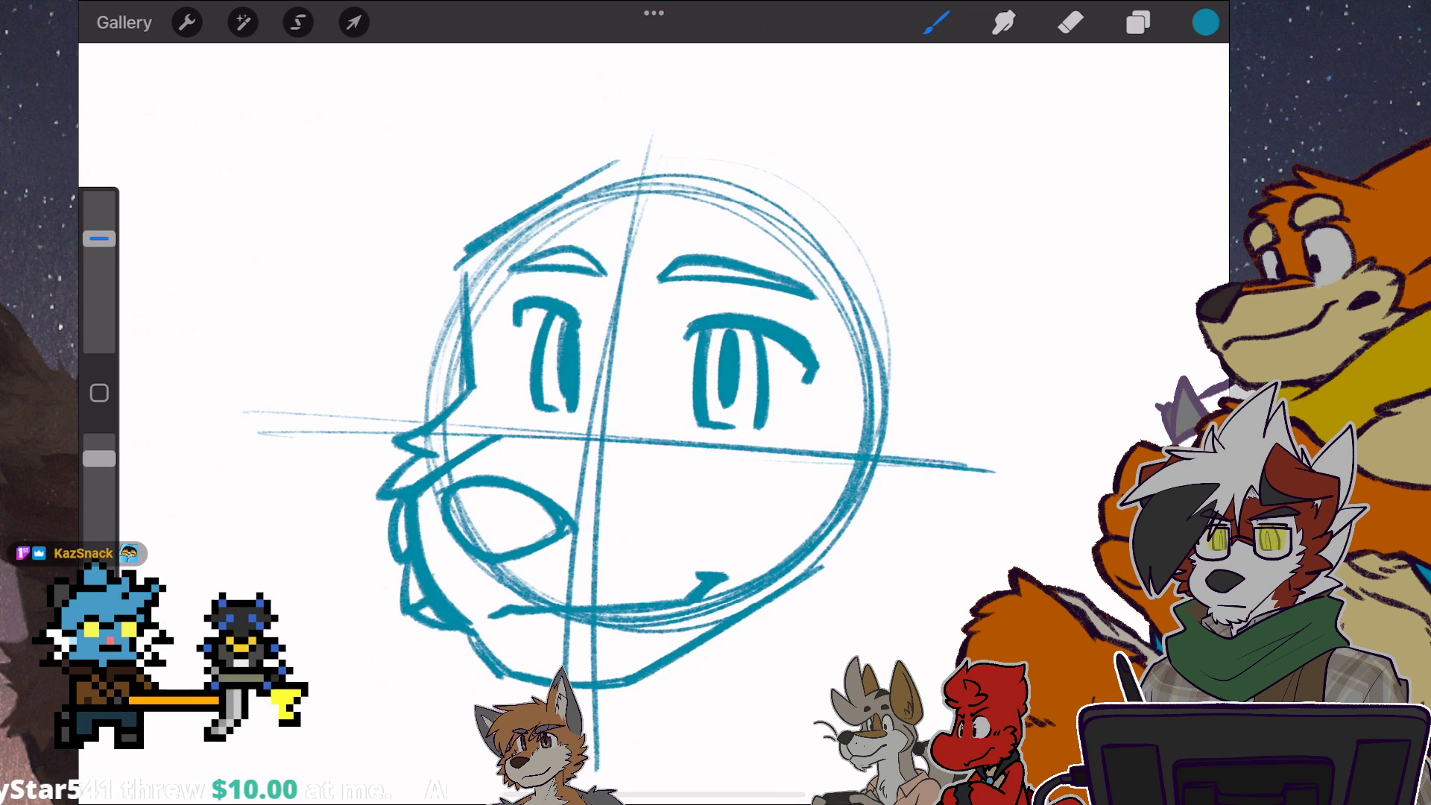
pyautogui.moveTo(900, 414); pyautogui.dragTo(916, 492)
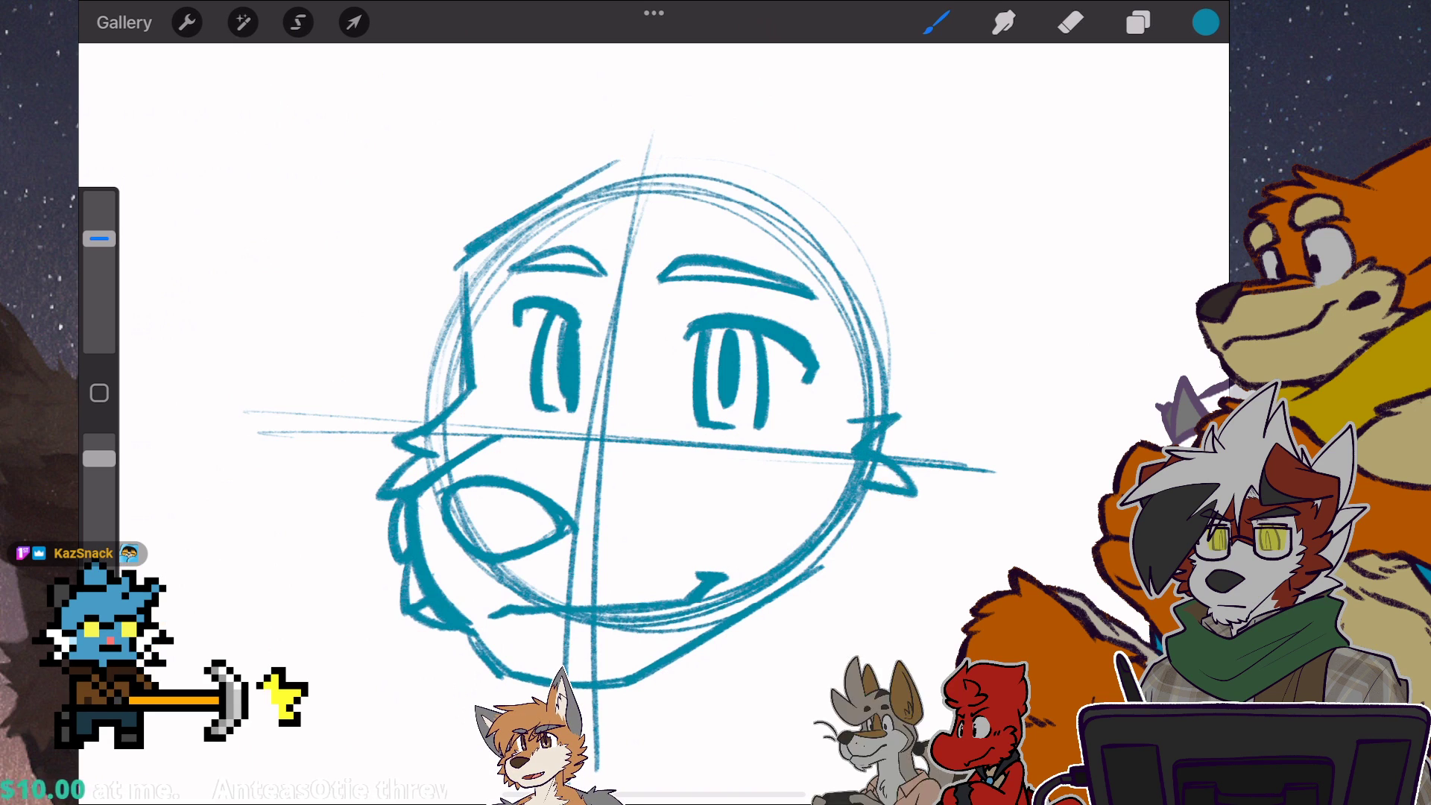
pyautogui.moveTo(862, 565)
pyautogui.mouseDown()
pyautogui.moveTo(828, 613)
pyautogui.moveTo(772, 649)
pyautogui.mouseUp()
pyautogui.hotkey('ctrl', 'z')
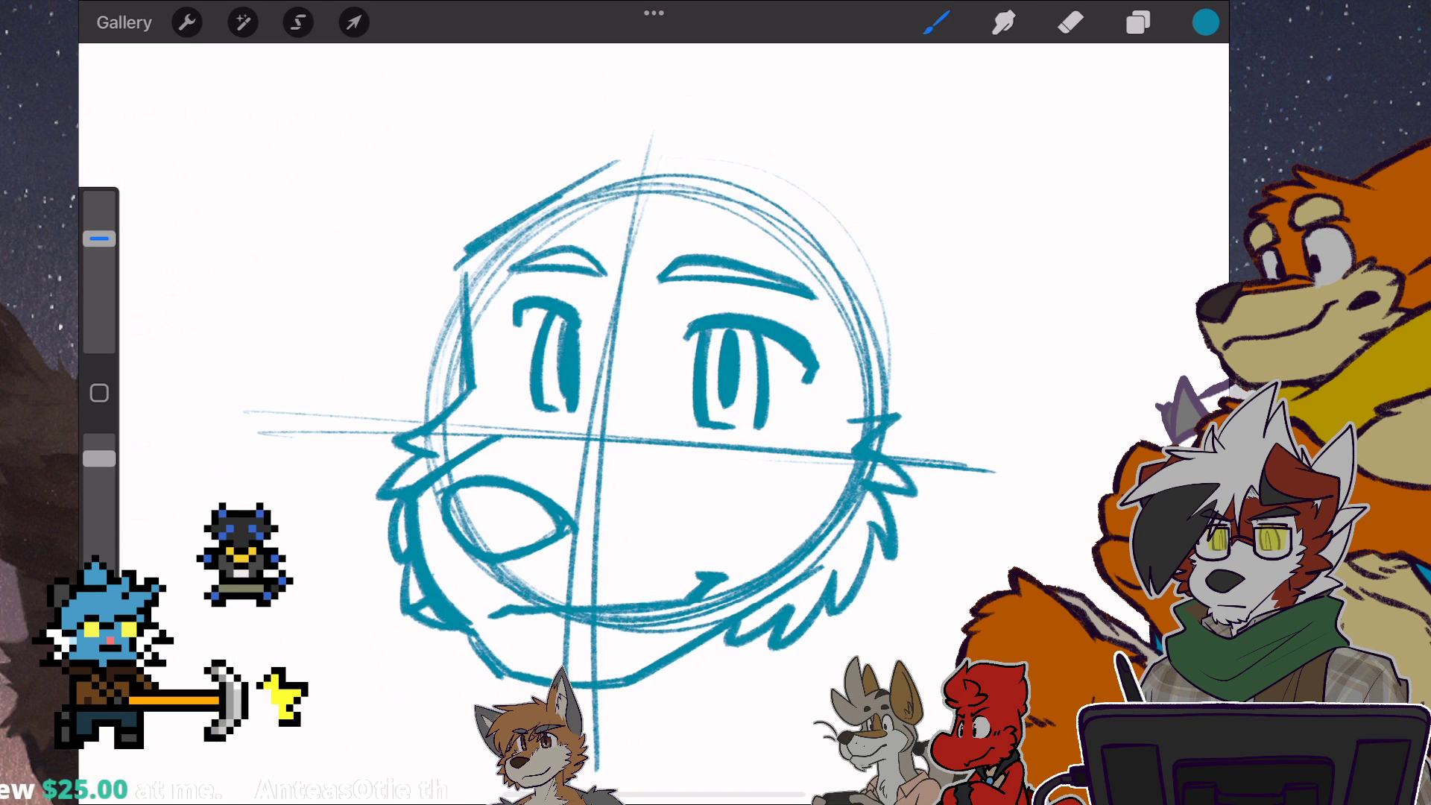
pyautogui.press('e')
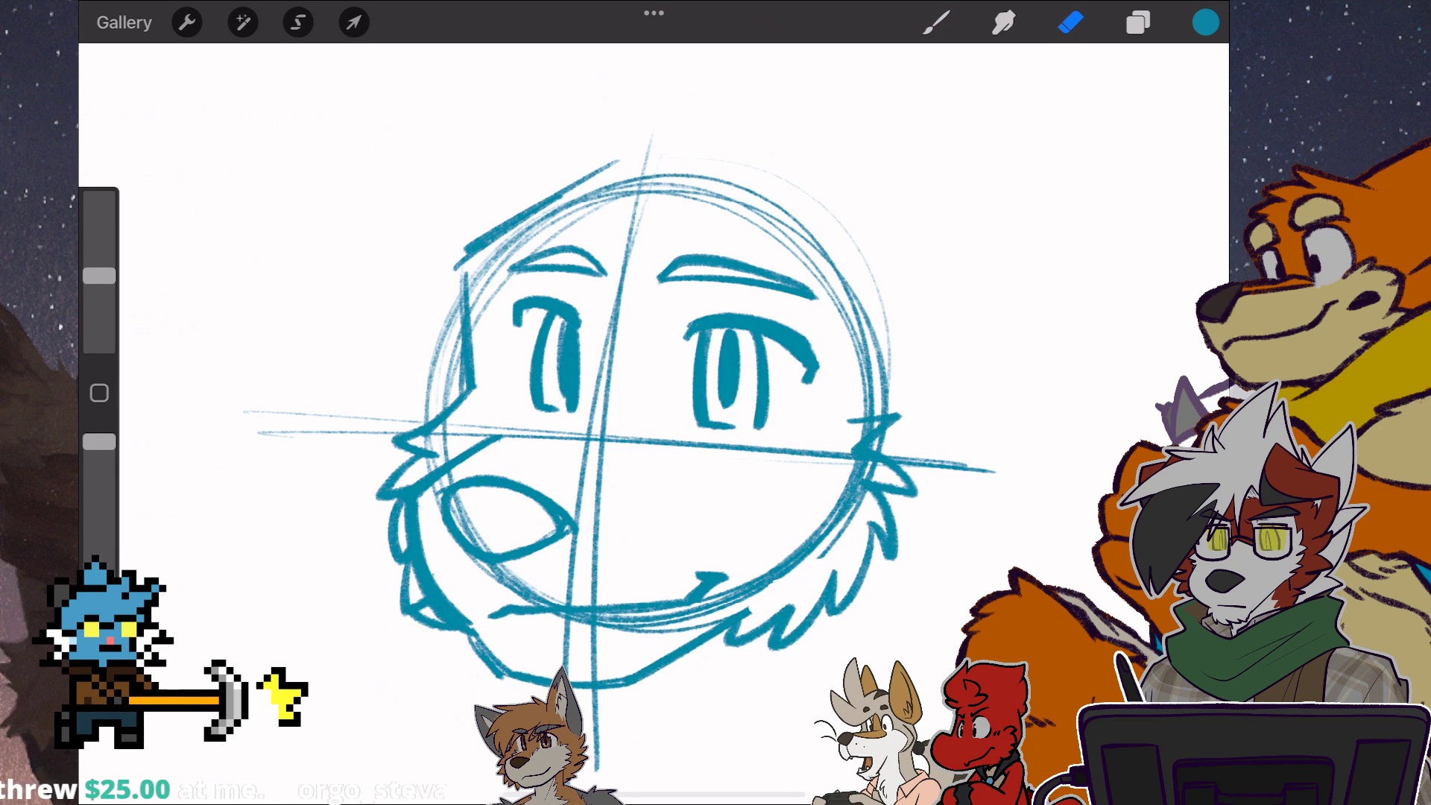
pyautogui.scroll(-3, 626, 447)
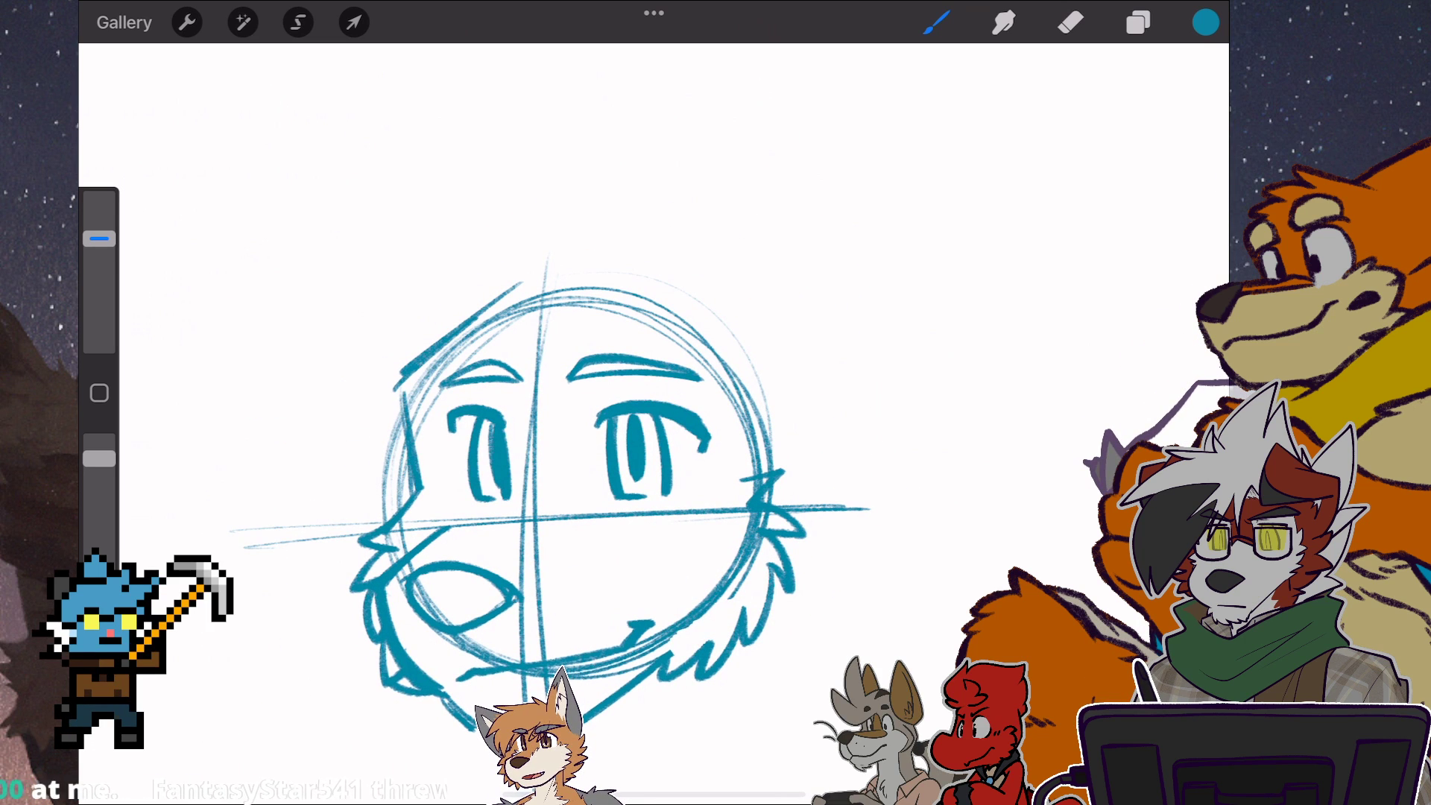
pyautogui.scroll(-3, 561, 677)
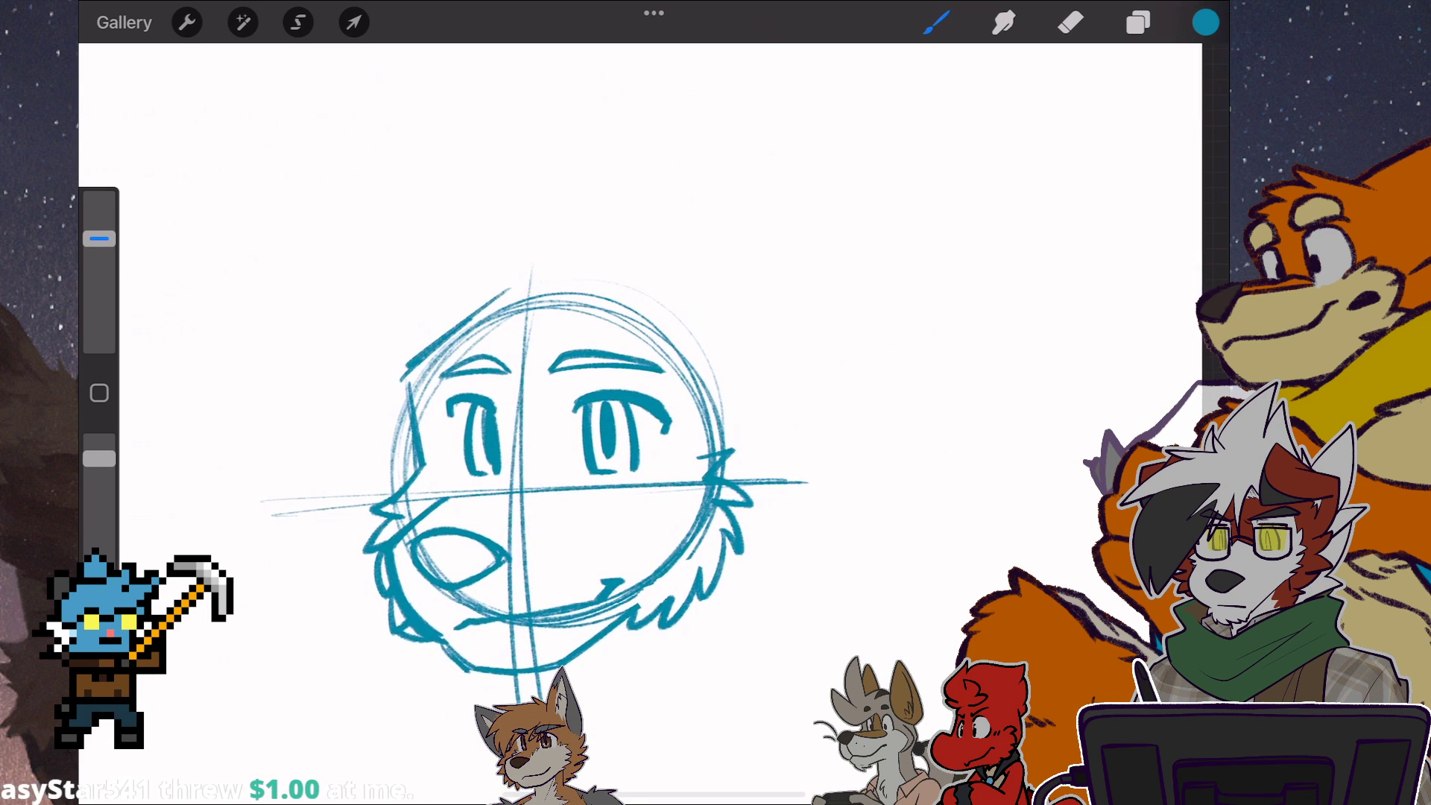
# Outline two tall pointed ears and add the left ear's inner line, removing a stray head stroke.
pyautogui.moveTo(620, 302)
pyautogui.mouseDown()
pyautogui.moveTo(720, 162)
pyautogui.moveTo(727, 481)
pyautogui.mouseUp()
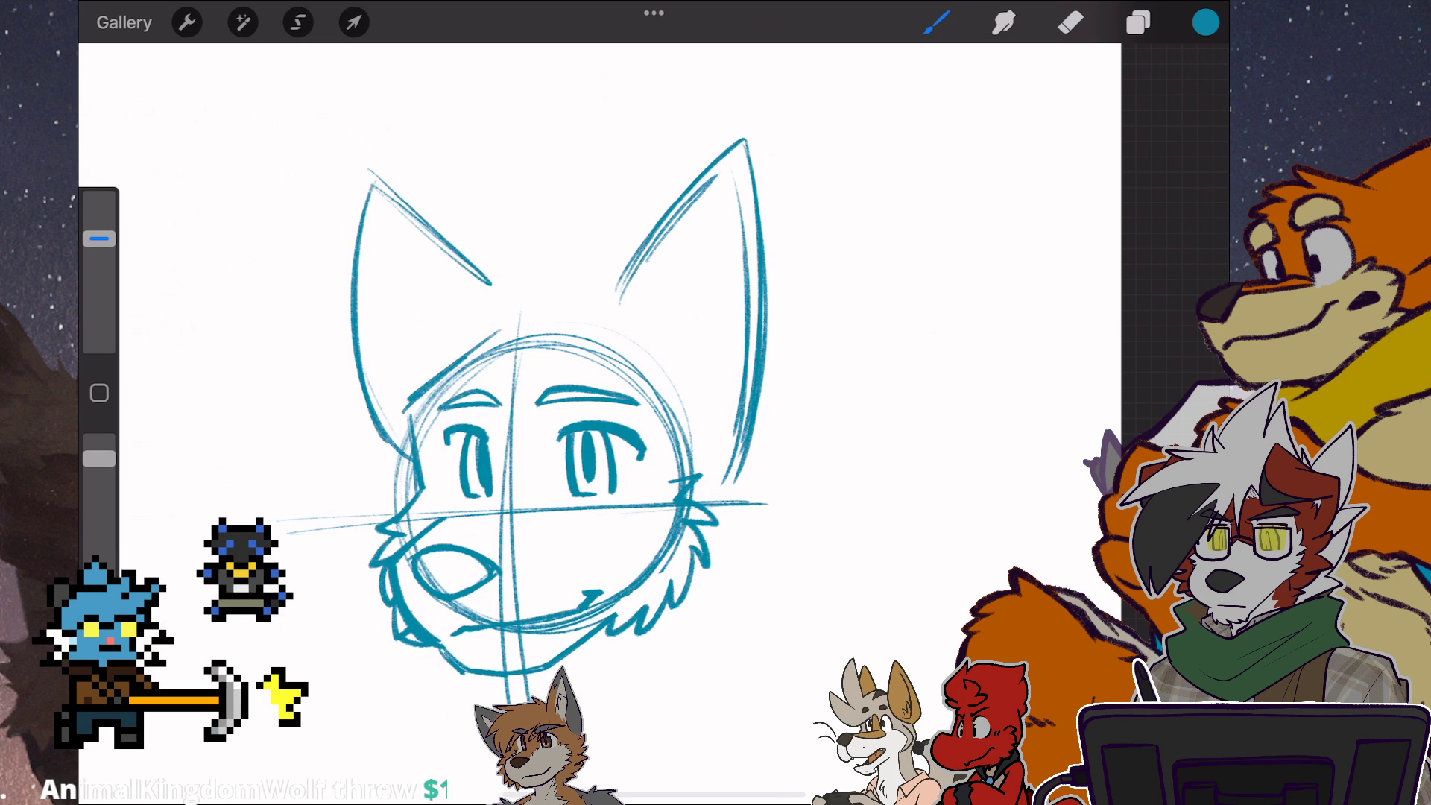
pyautogui.moveTo(375, 188)
pyautogui.mouseDown()
pyautogui.moveTo(489, 305)
pyautogui.moveTo(509, 300)
pyautogui.moveTo(358, 335)
pyautogui.mouseUp()
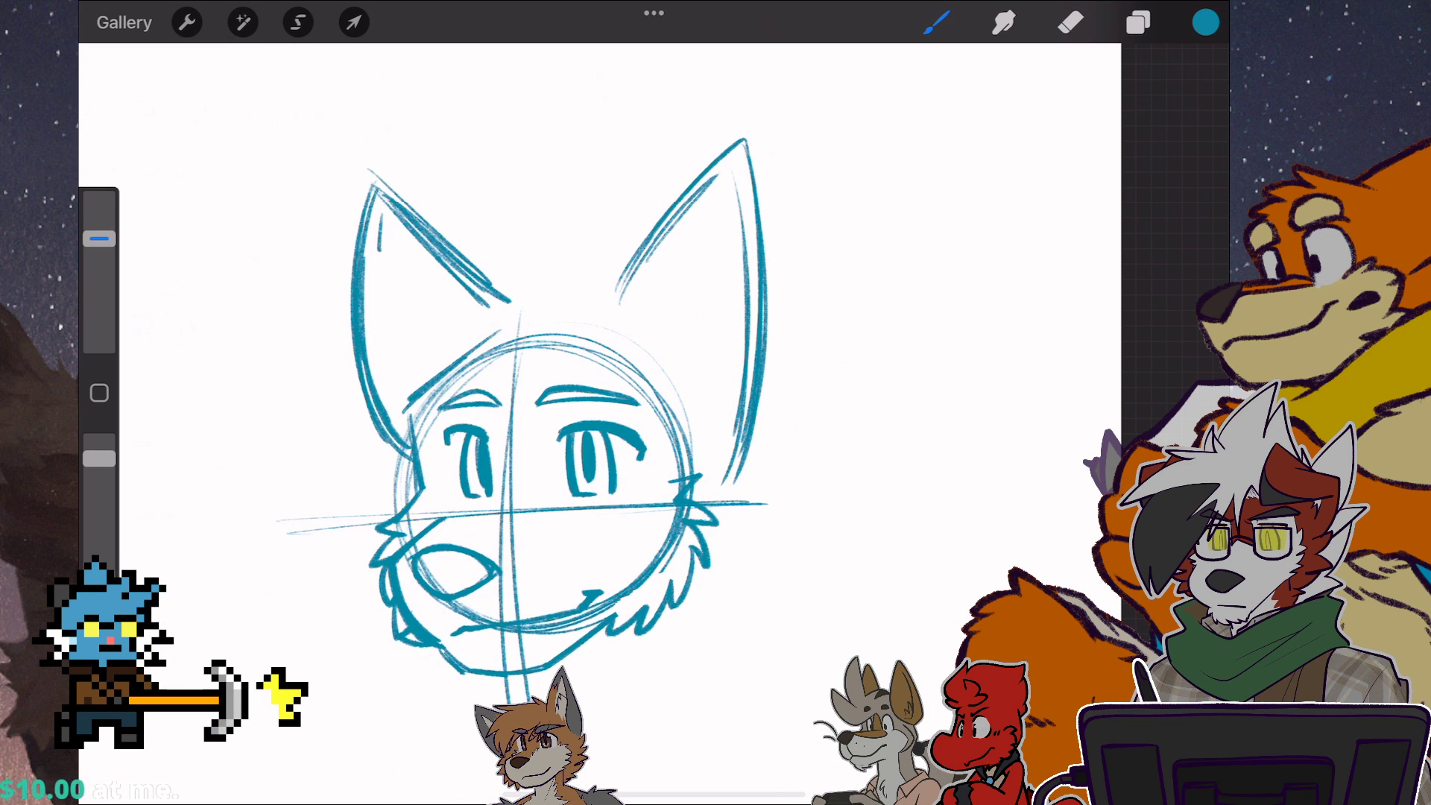
pyautogui.moveTo(383, 224); pyautogui.dragTo(423, 364)
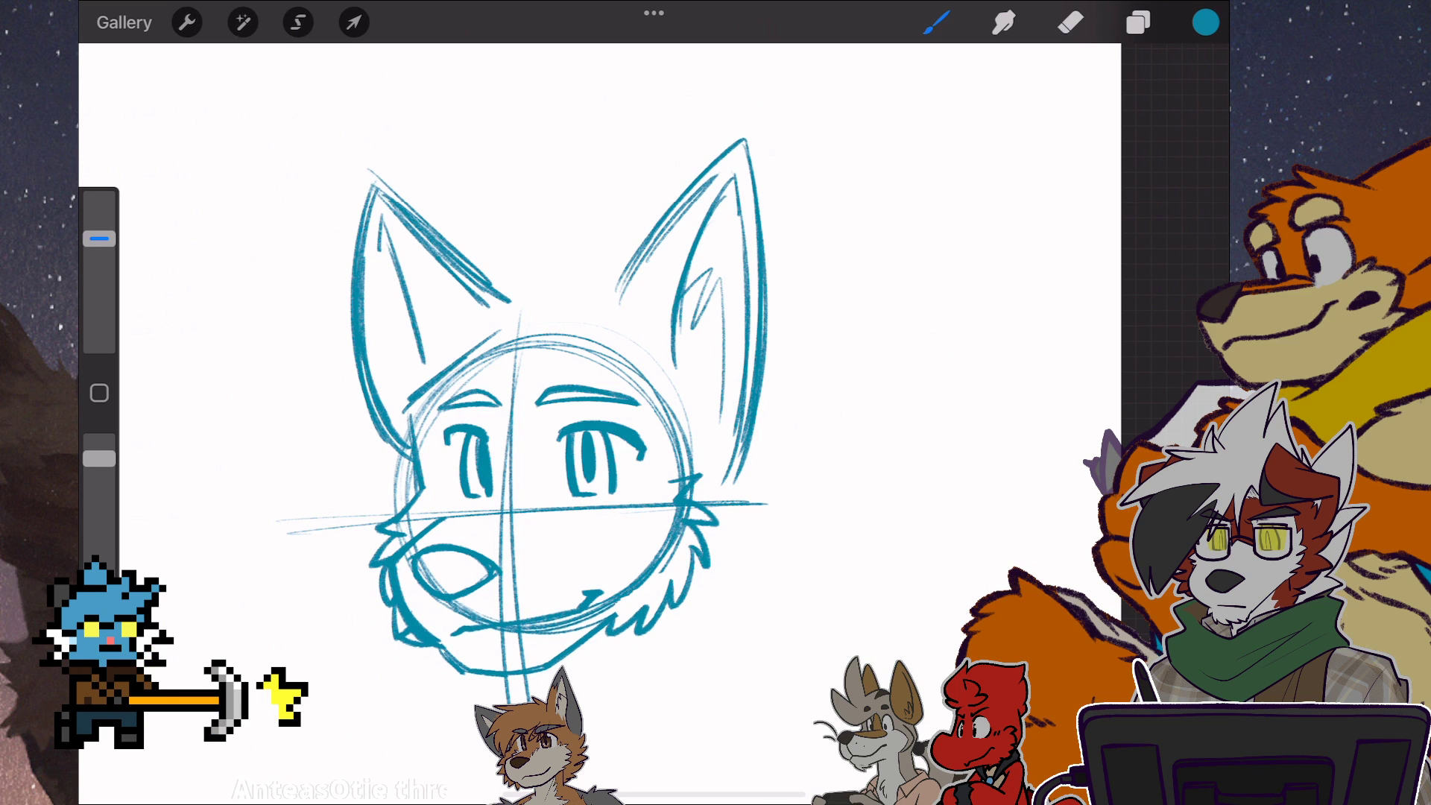
pyautogui.moveTo(498, 306); pyautogui.dragTo(577, 312)
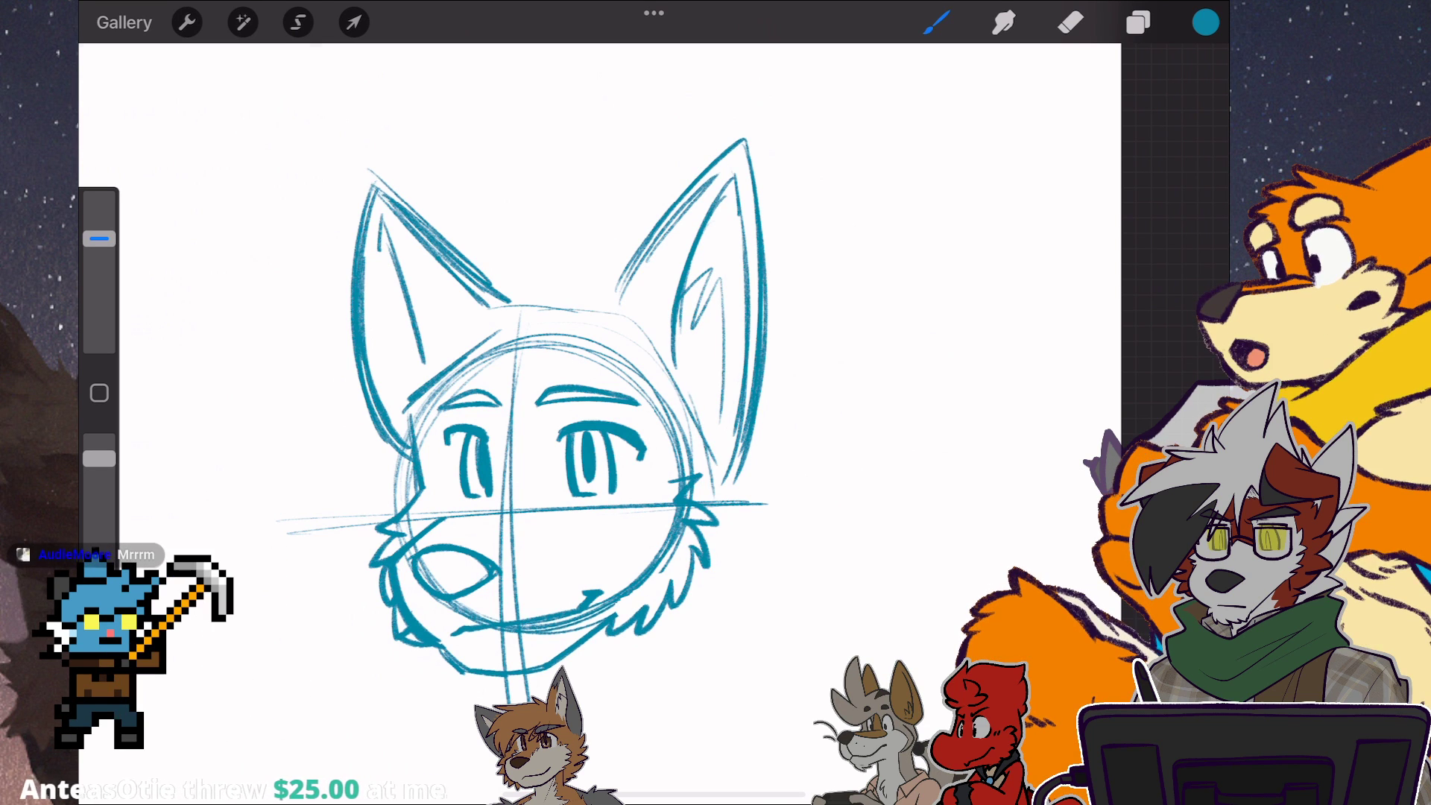
pyautogui.hotkey('ctrl', 'z')
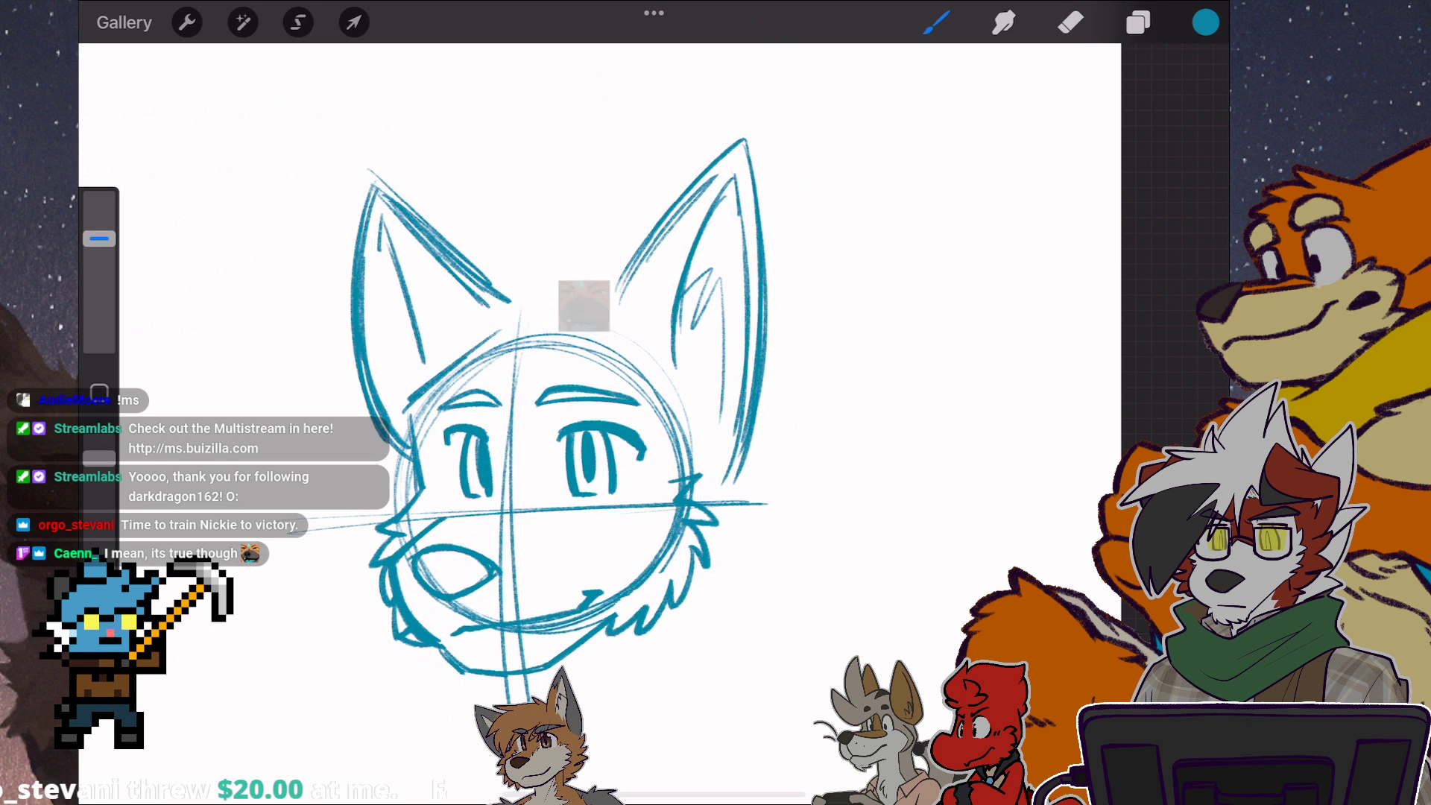
pyautogui.scroll(2, 559, 391)
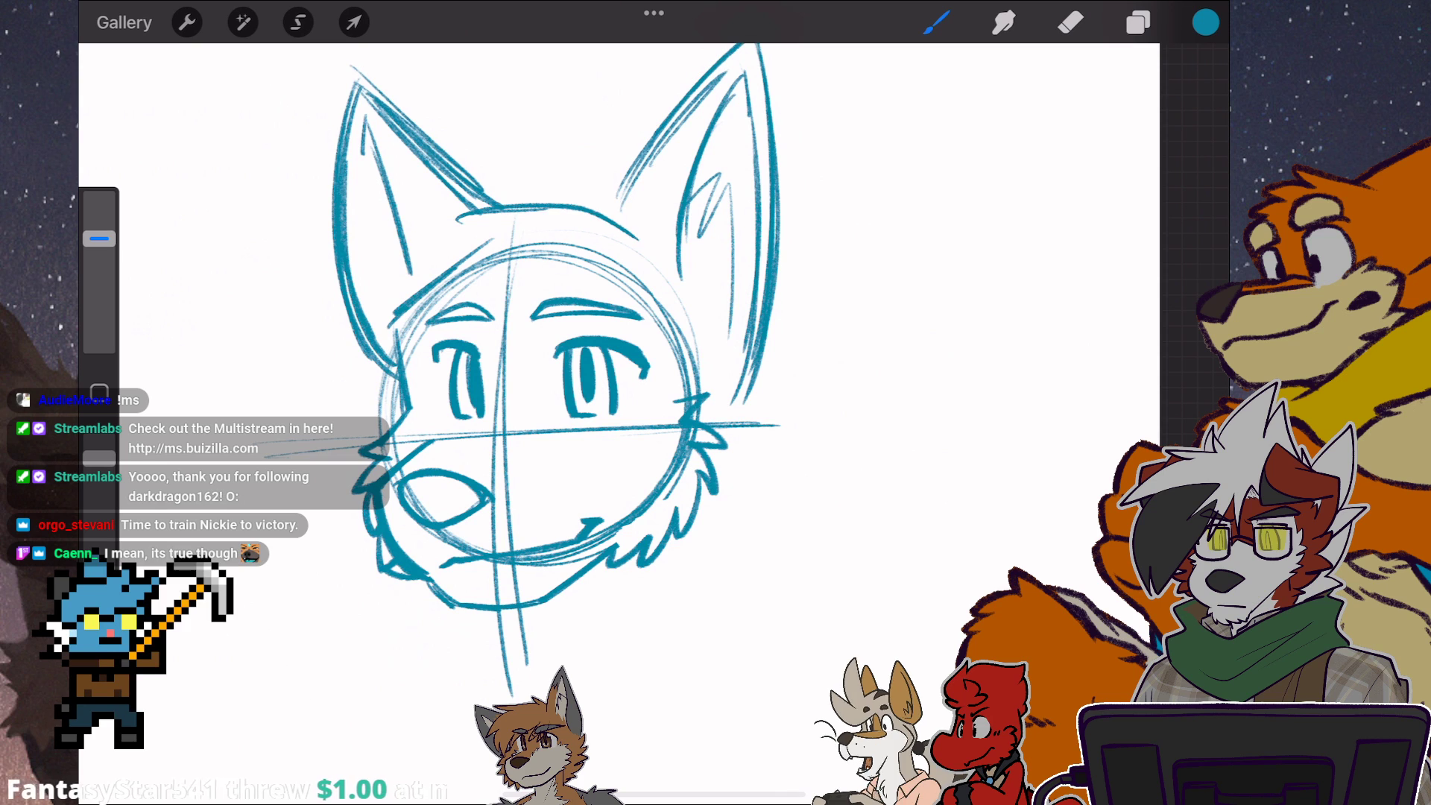
pyautogui.scroll(2, 503, 369)
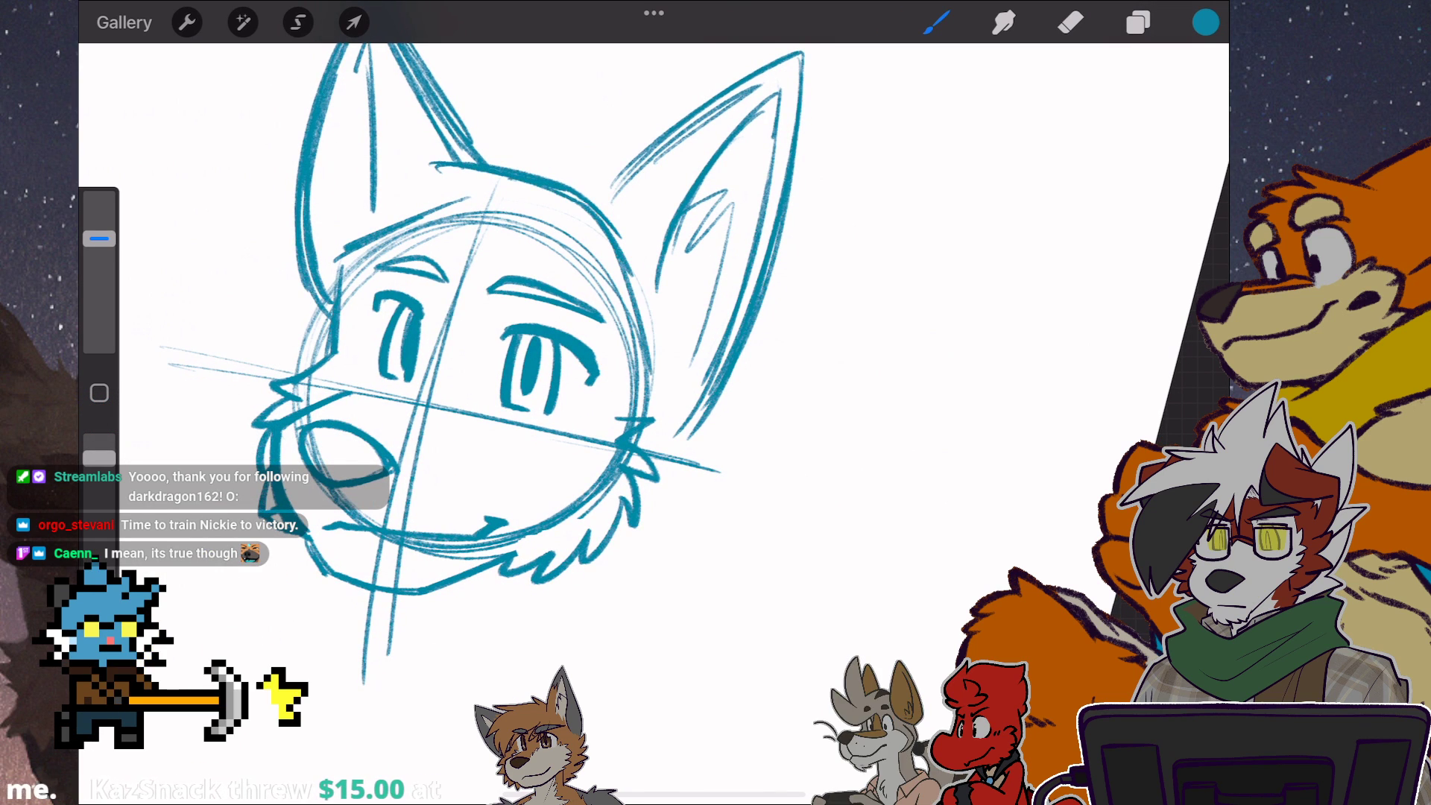
# Rework short strokes below the right cheek and along the right side of the neck.
pyautogui.hotkey('ctrl', 'z')
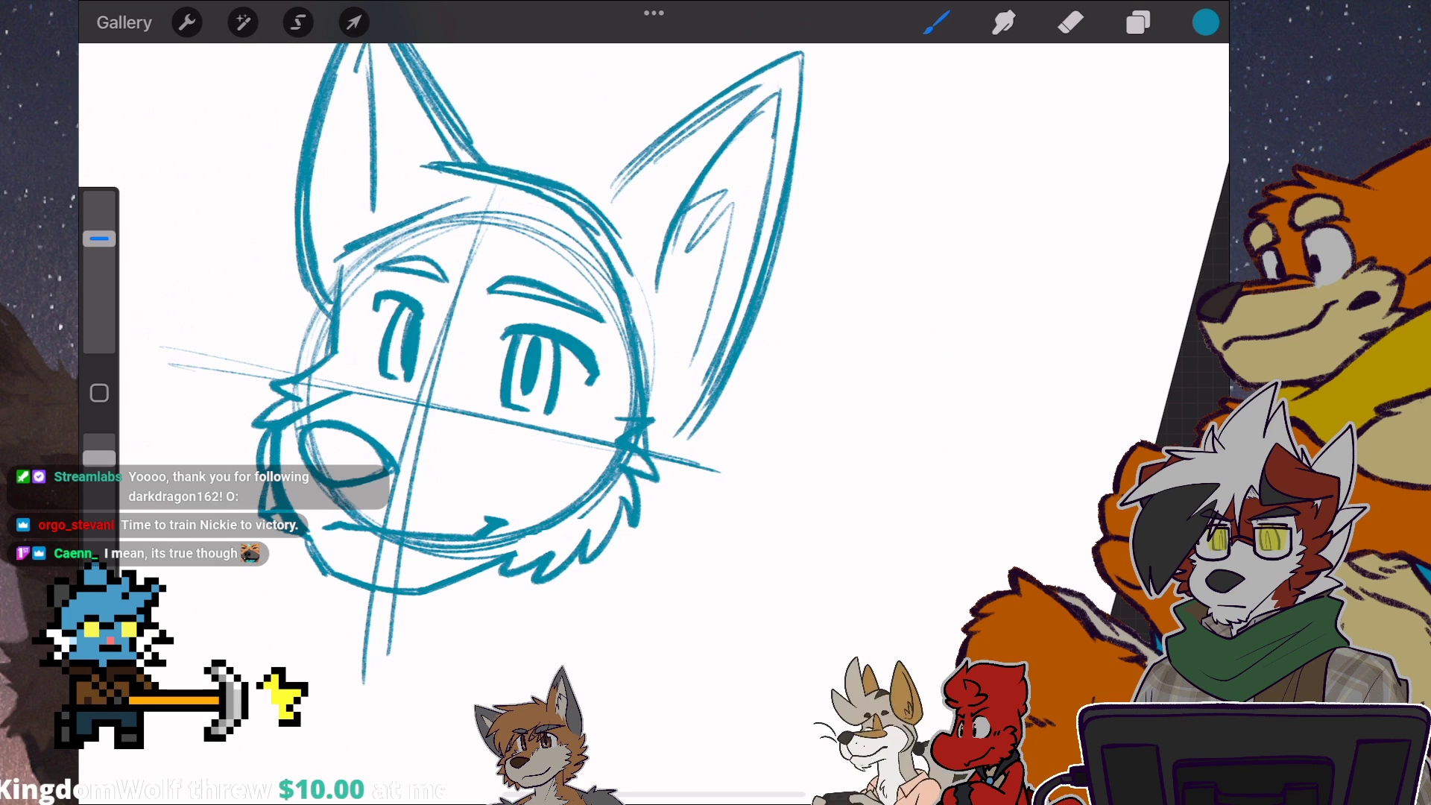
pyautogui.moveTo(604, 551); pyautogui.dragTo(590, 597)
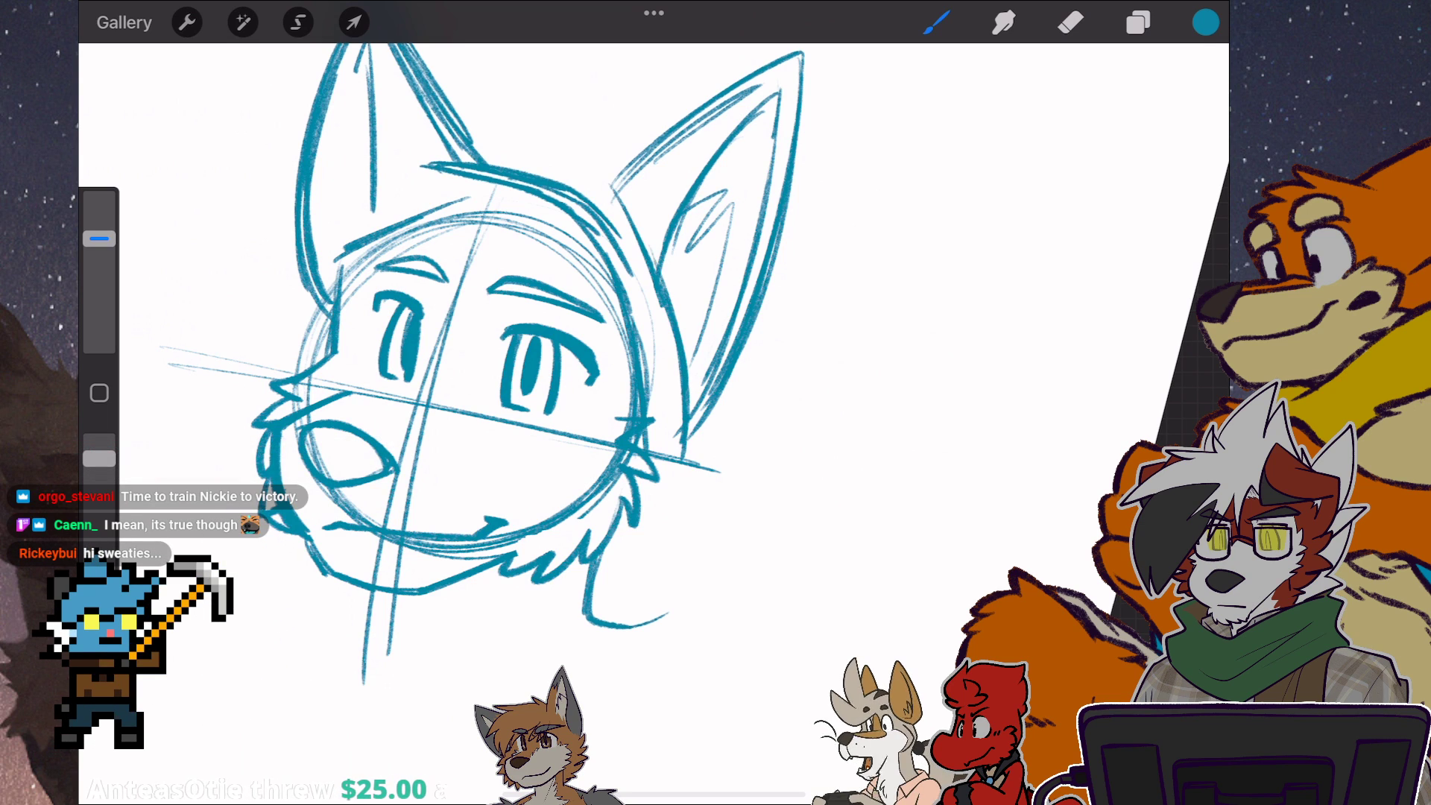
pyautogui.moveTo(671, 498); pyautogui.dragTo(648, 604)
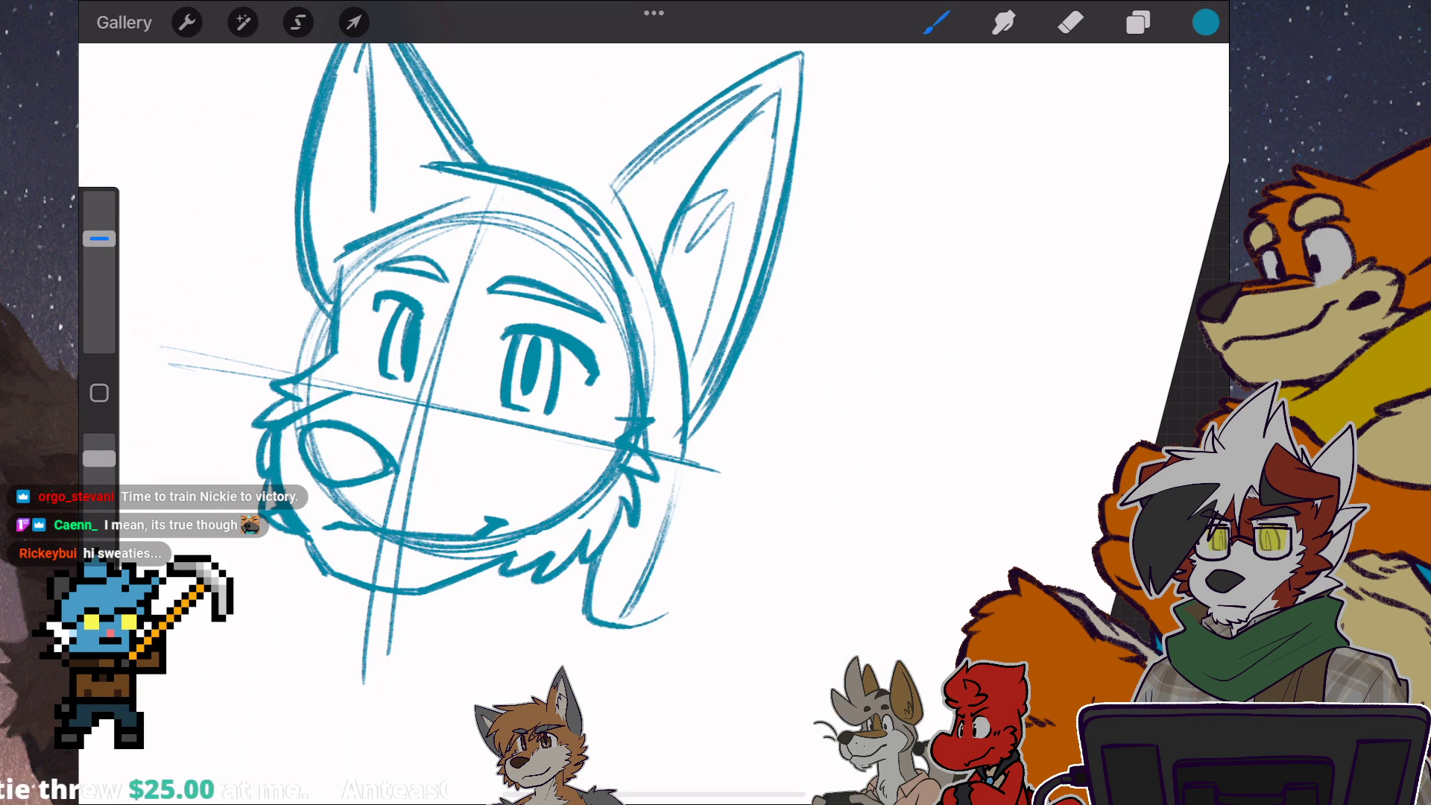
pyautogui.hotkey('ctrl', 'z')
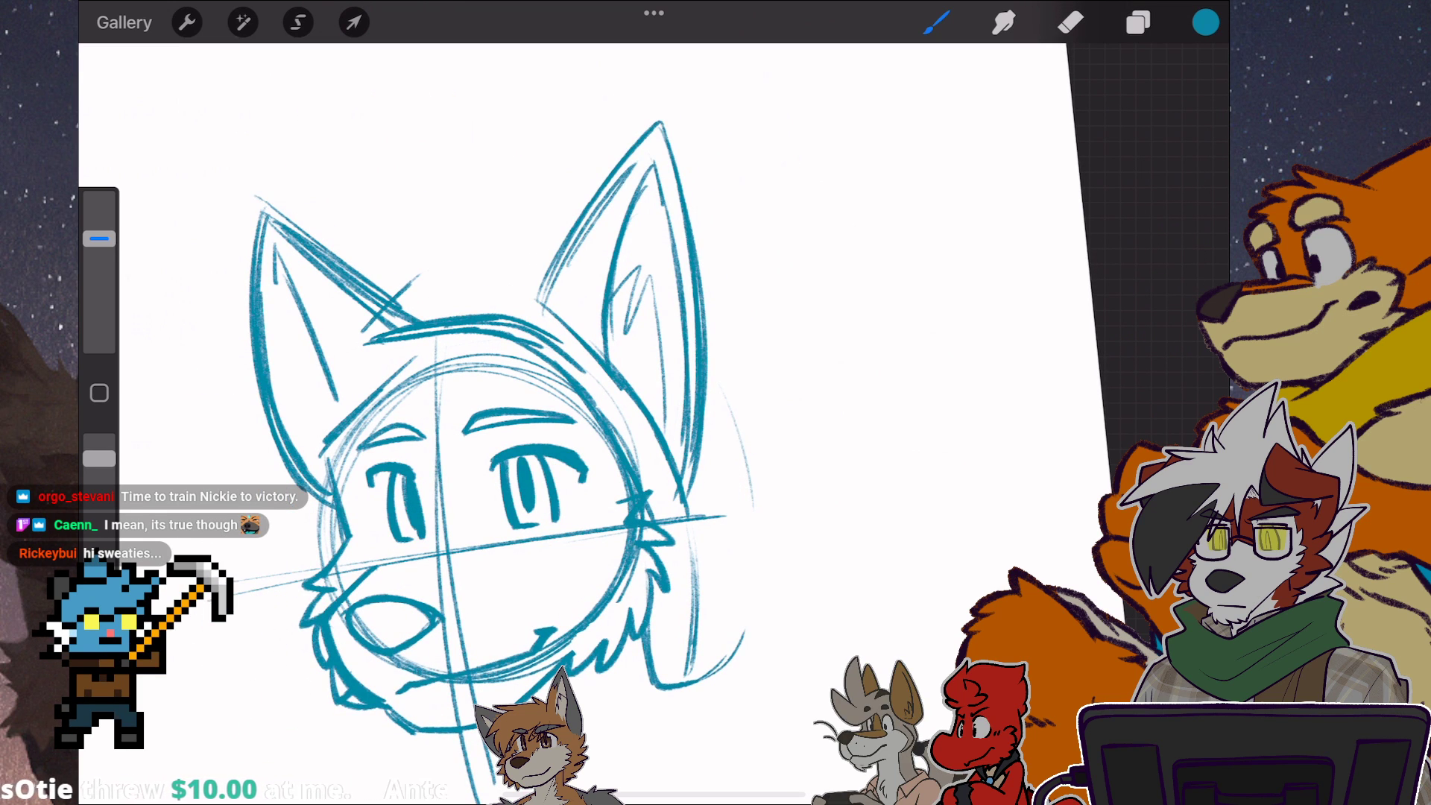
# Draw the hood edge between the ears and down the right side of the head.
pyautogui.moveTo(438, 263)
pyautogui.mouseDown()
pyautogui.moveTo(553, 256)
pyautogui.moveTo(568, 235)
pyautogui.mouseUp()
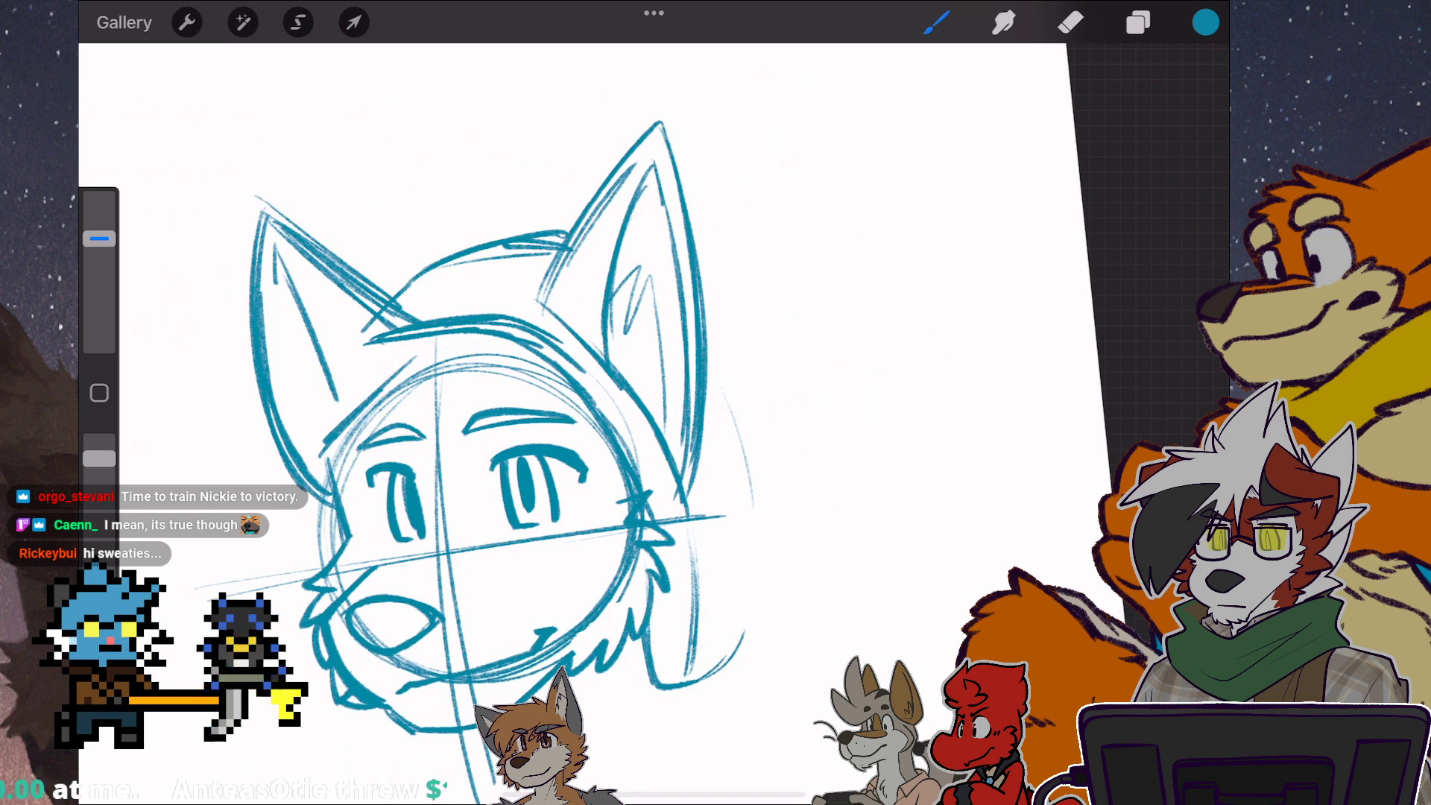
pyautogui.moveTo(705, 314)
pyautogui.mouseDown()
pyautogui.moveTo(739, 392)
pyautogui.moveTo(751, 615)
pyautogui.mouseUp()
pyautogui.moveTo(749, 386); pyautogui.dragTo(744, 621)
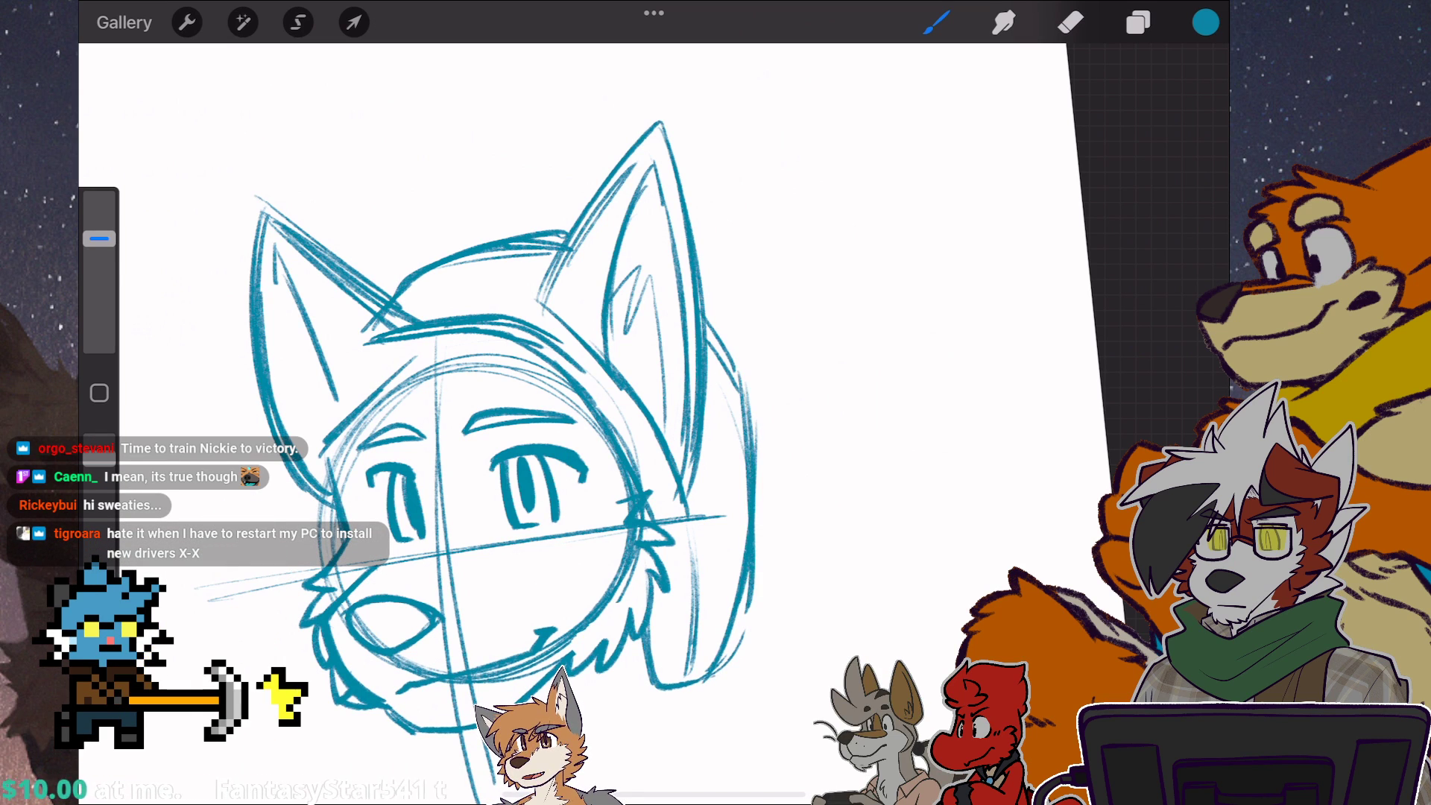